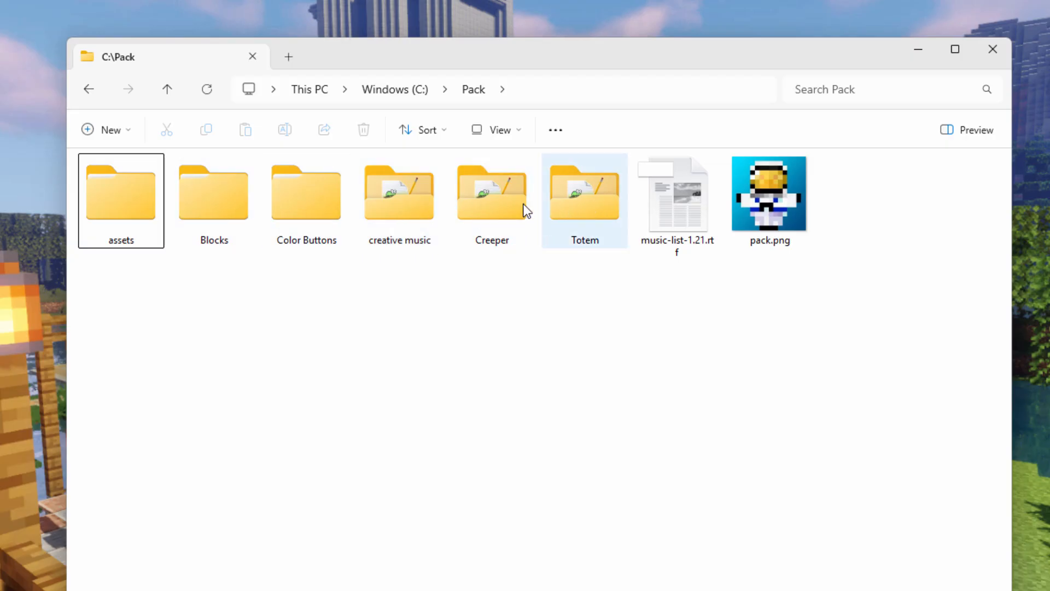
Step: Open the assets folder and its minecraft subfolder, showing the contents of both as large icons
{"action": "double_click", "coordinate": [120, 207]}
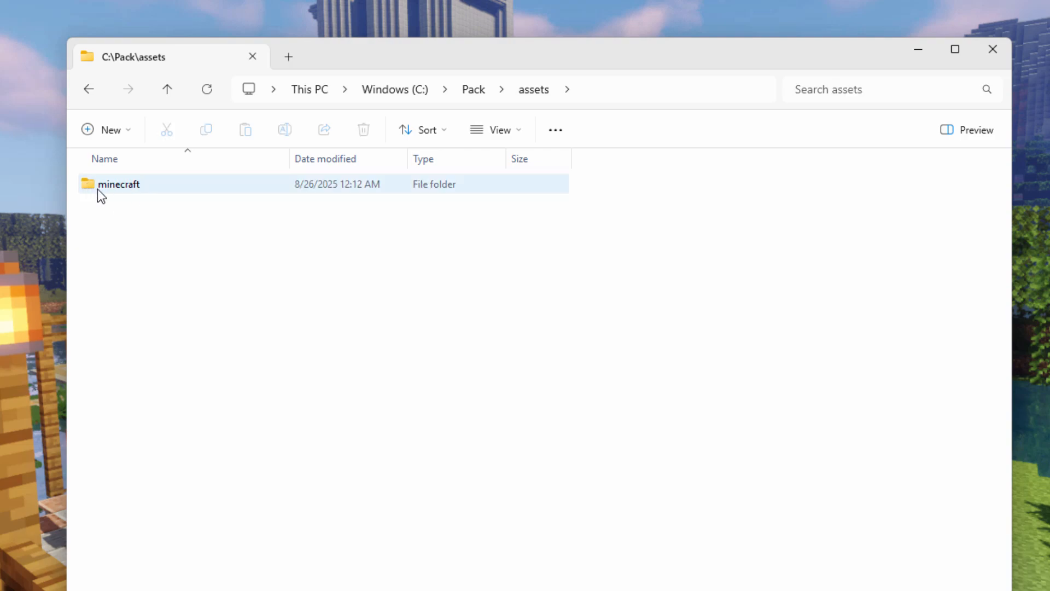
{"action": "left_click", "coordinate": [523, 130]}
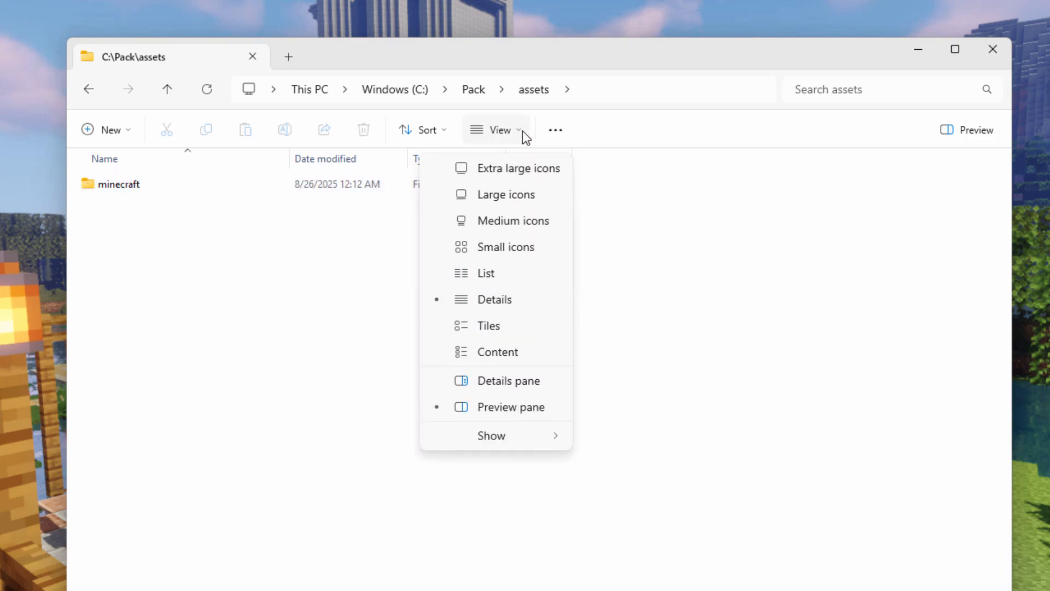
{"action": "left_click", "coordinate": [518, 170]}
{"action": "left_click", "coordinate": [98, 211]}
{"action": "double_click", "coordinate": [98, 211]}
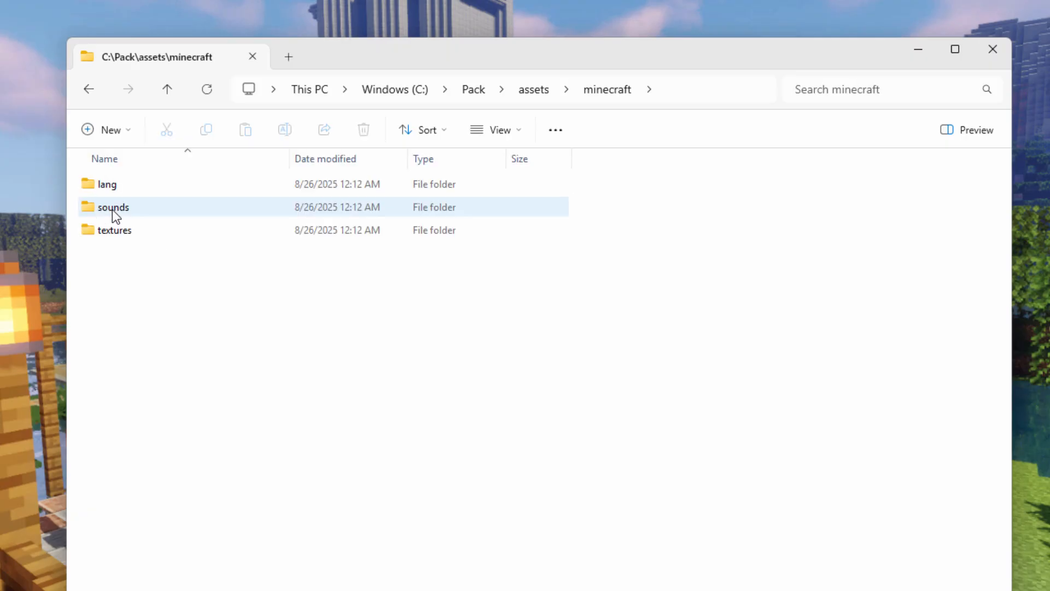
{"action": "left_click", "coordinate": [518, 132]}
{"action": "left_click", "coordinate": [511, 195]}
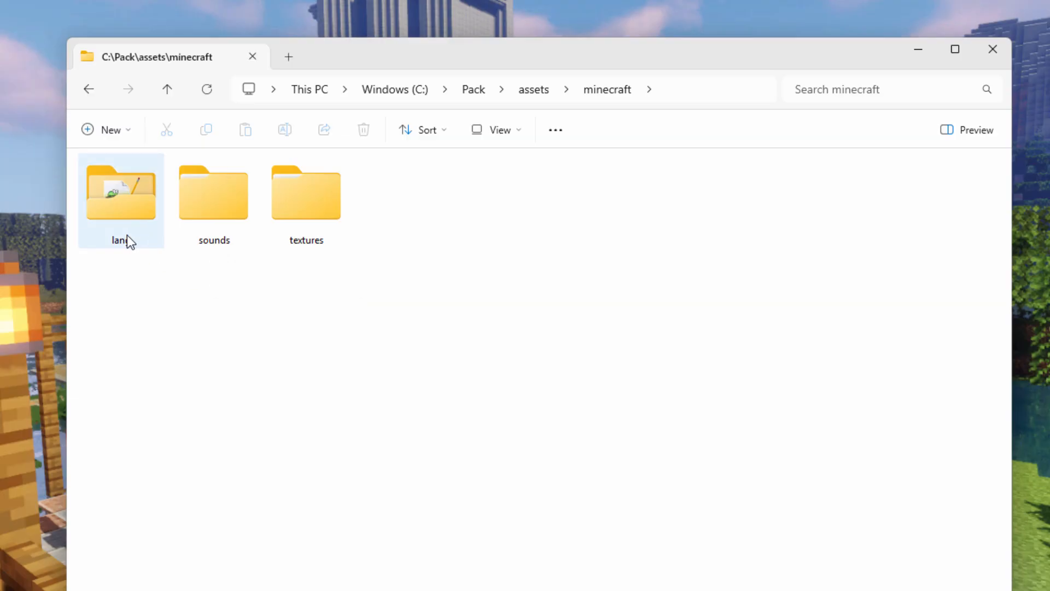
Step: Examine the Blocks folder inside Pack, including its lang, sounds\records and textures\item subfolders
{"action": "left_click", "coordinate": [474, 89]}
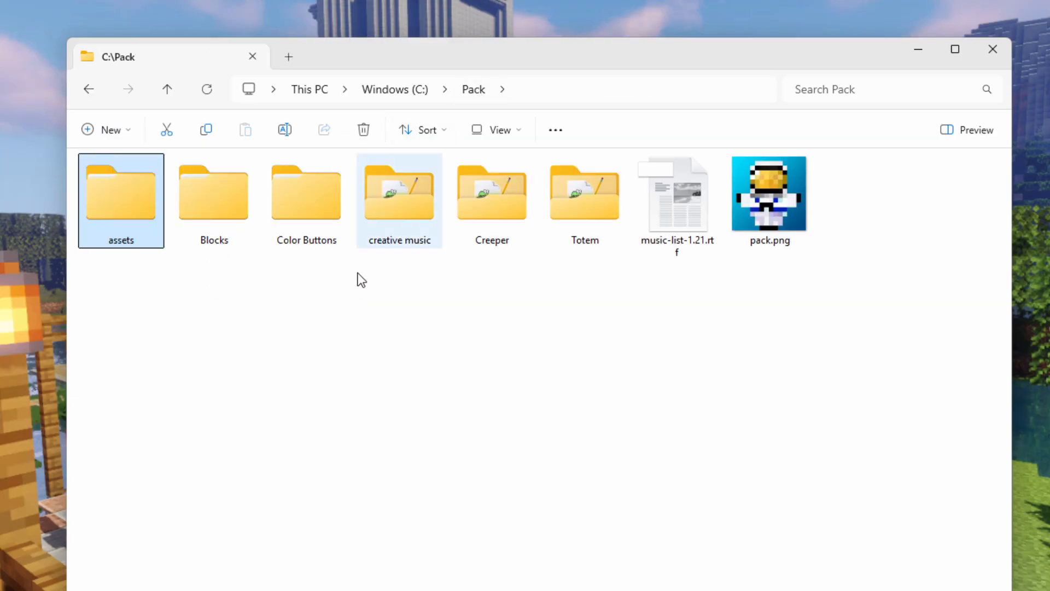
{"action": "left_click", "coordinate": [244, 212]}
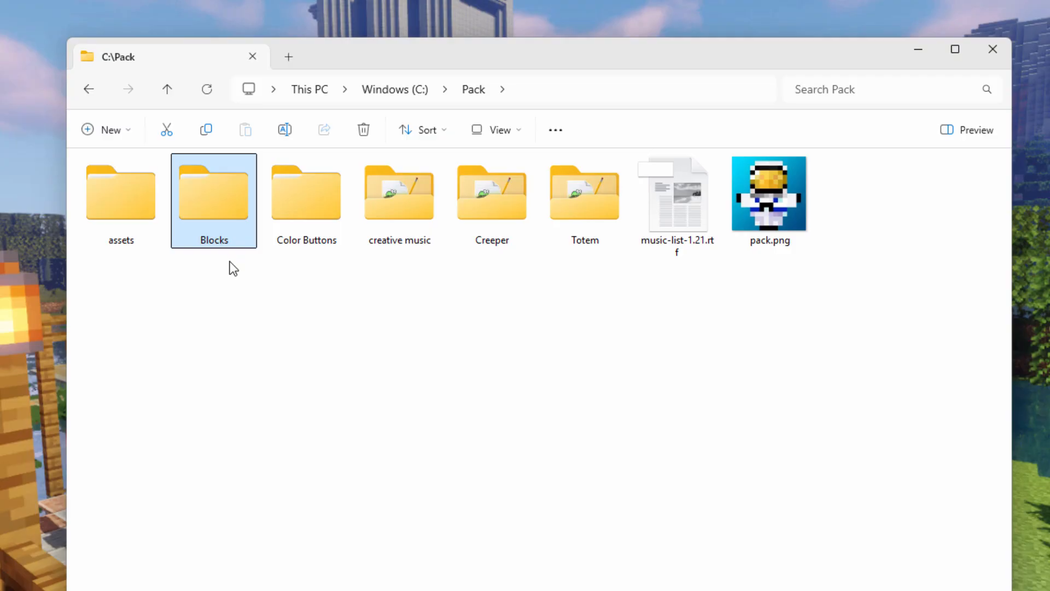
{"action": "double_click", "coordinate": [218, 206]}
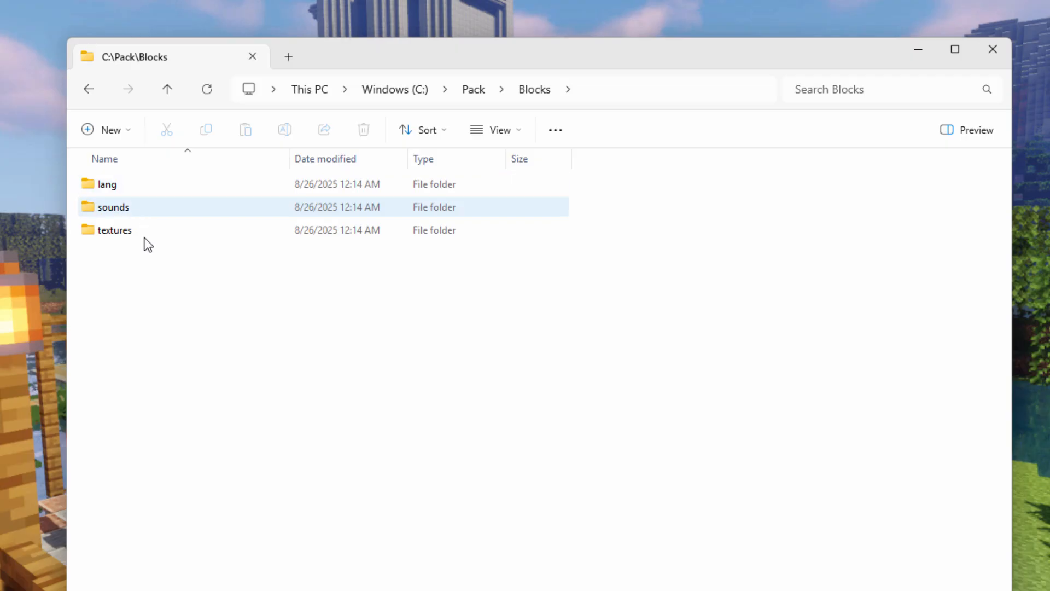
{"action": "double_click", "coordinate": [90, 185]}
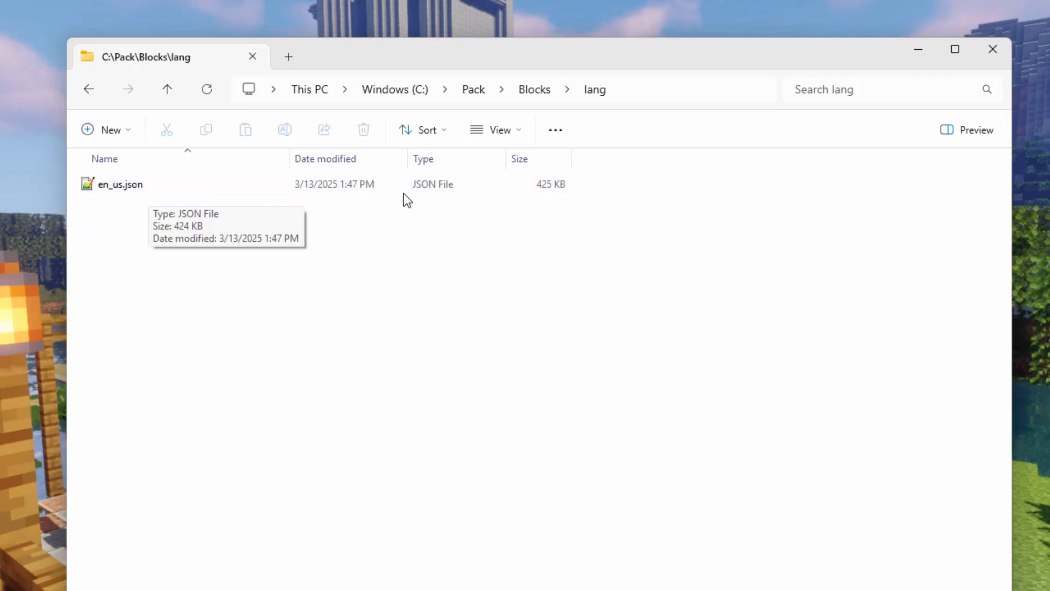
{"action": "key", "text": "alt+Left"}
{"action": "left_click", "coordinate": [103, 210]}
{"action": "double_click", "coordinate": [102, 210]}
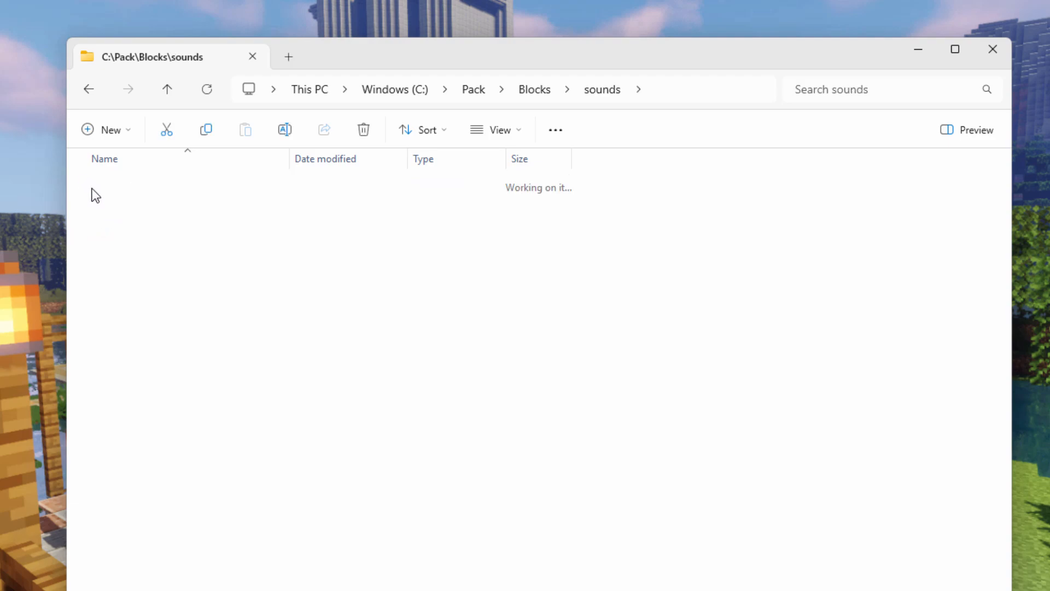
{"action": "double_click", "coordinate": [93, 190]}
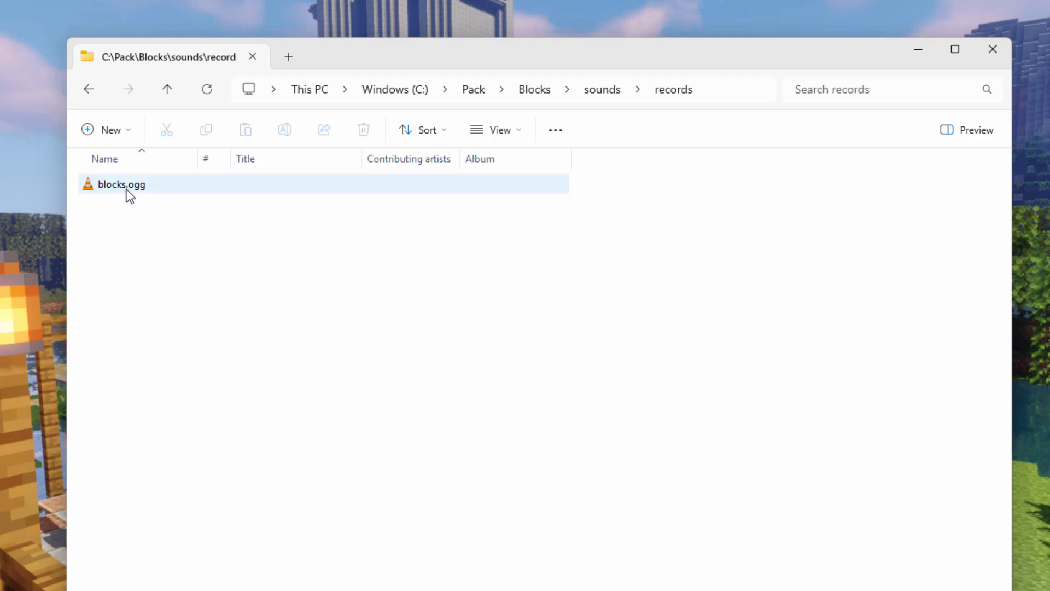
{"action": "key", "text": "alt+Left"}
{"action": "key", "text": "alt+Left"}
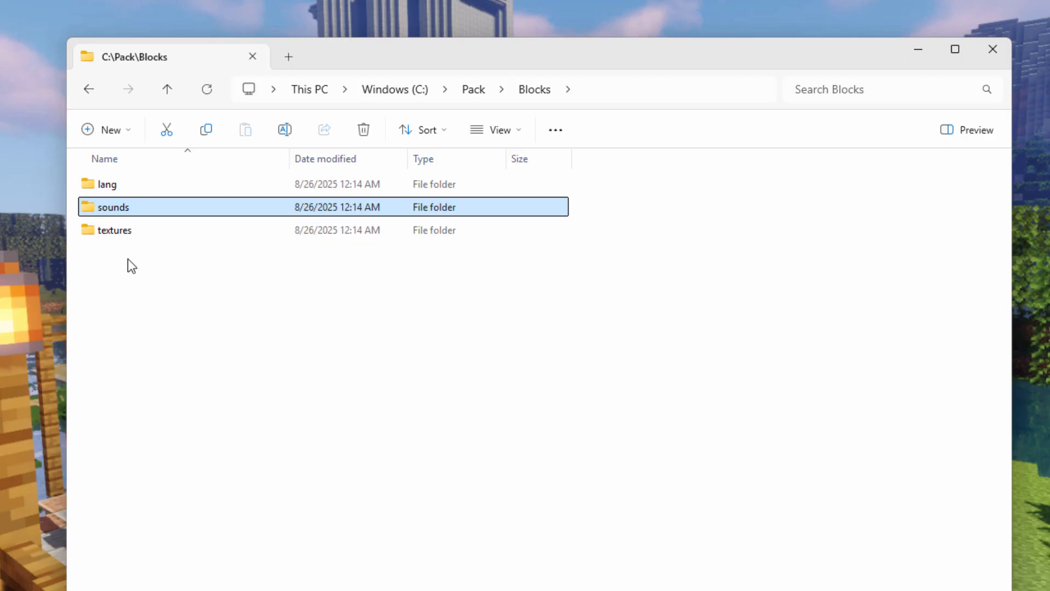
{"action": "double_click", "coordinate": [94, 234]}
{"action": "double_click", "coordinate": [91, 186]}
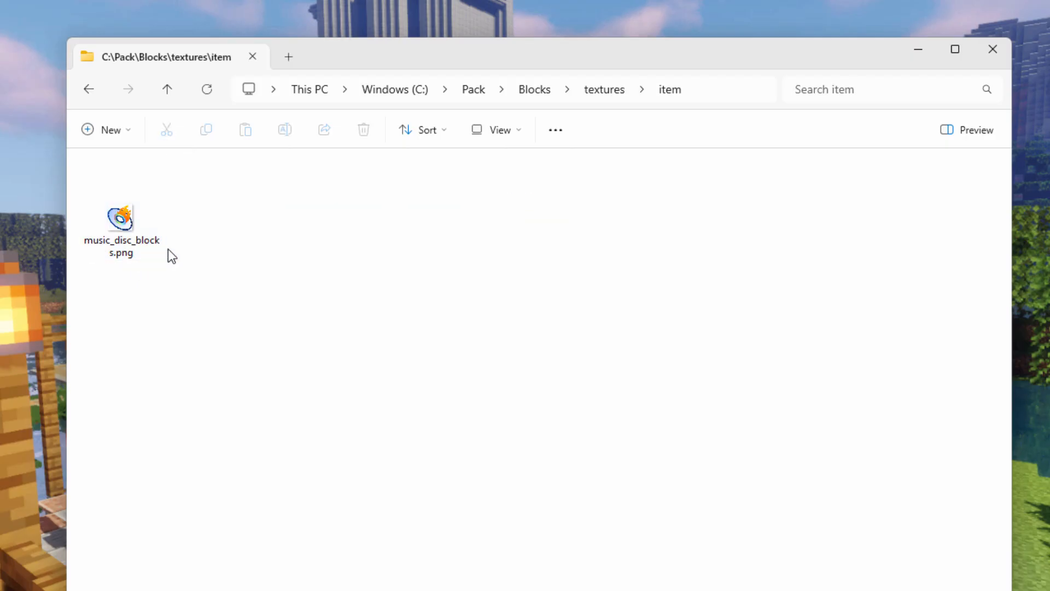
Step: Open the Blocks folder from Pack in a separate window beside the first one, showing its contents as large icons
{"action": "left_click", "coordinate": [475, 93]}
{"action": "right_click", "coordinate": [210, 203]}
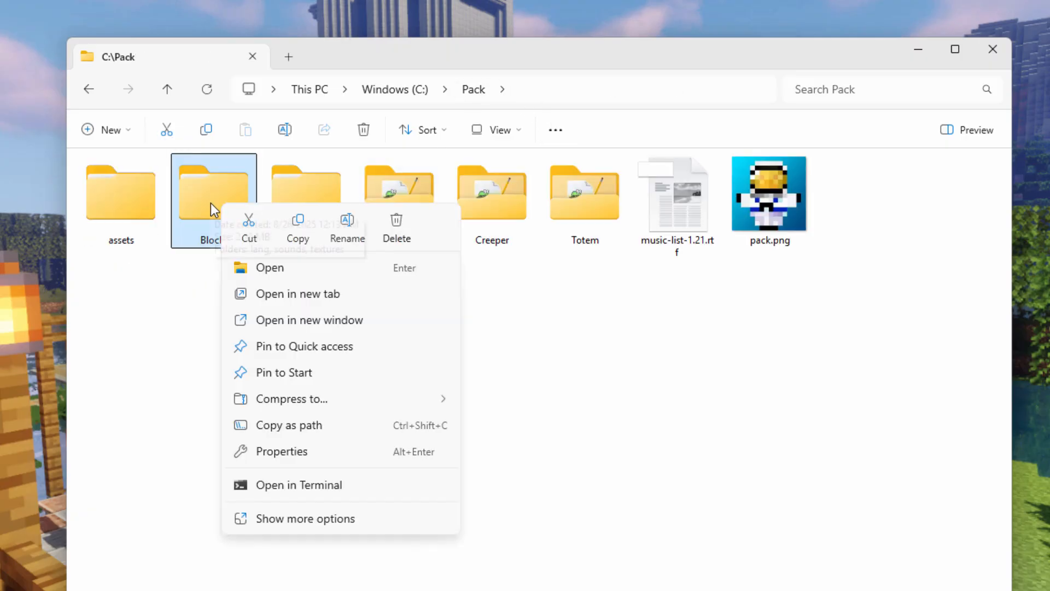
{"action": "left_click", "coordinate": [318, 327]}
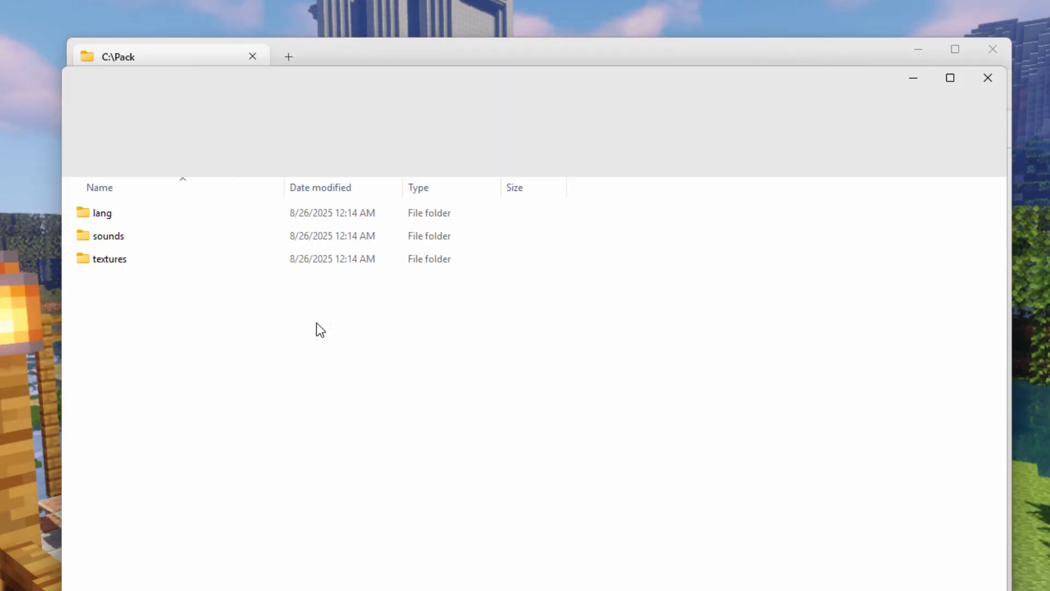
{"action": "left_click_drag", "start_coordinate": [651, 132], "coordinate": [719, 127]}
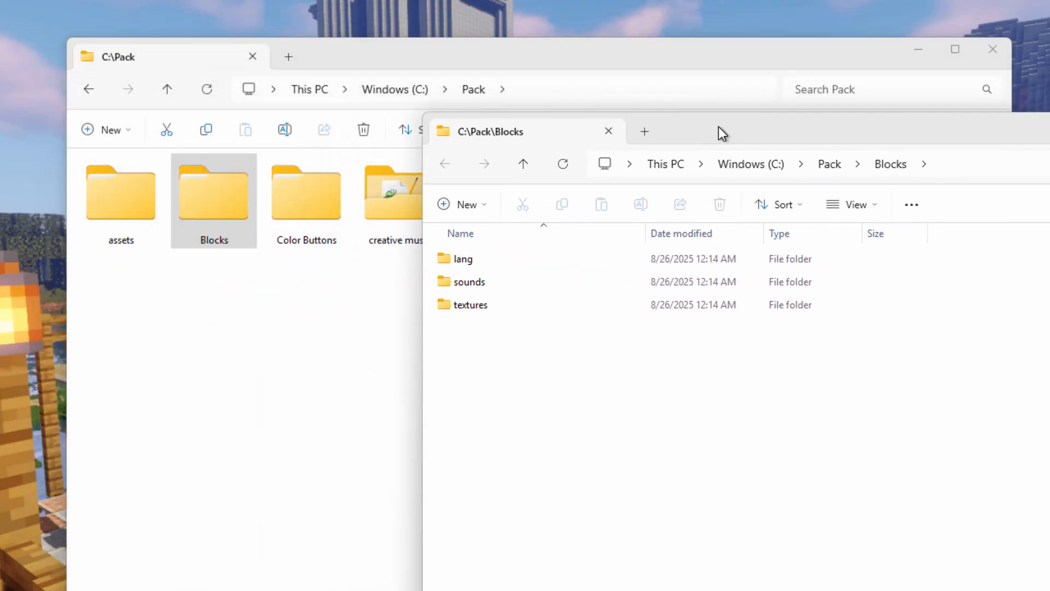
{"action": "left_click", "coordinate": [872, 203]}
{"action": "left_click", "coordinate": [861, 271]}
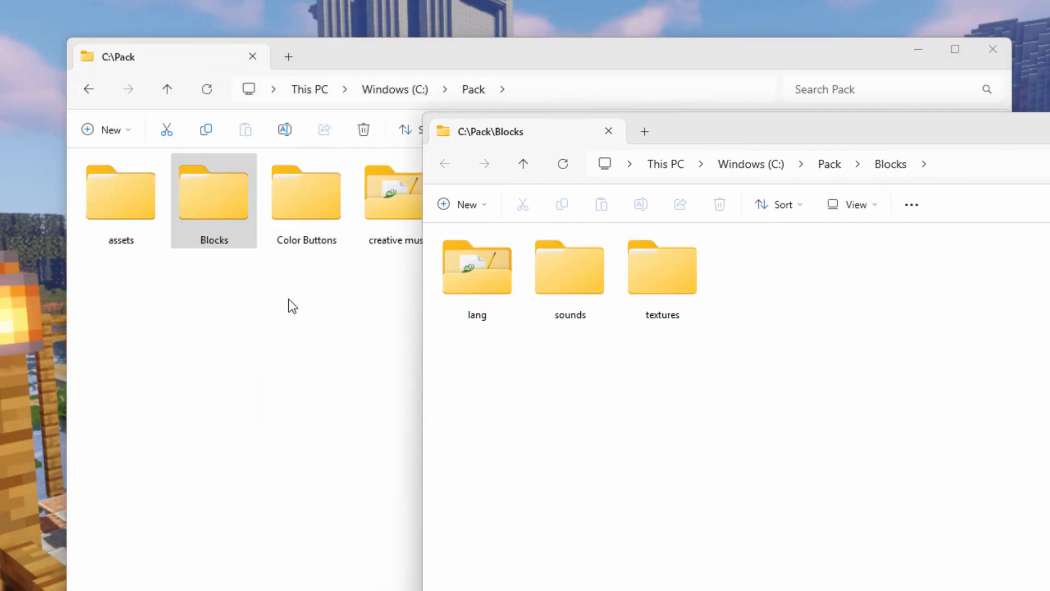
Step: In the Pack window, open assets\minecraft\sounds\records, showing the sounds folder's contents as large icons
{"action": "left_click", "coordinate": [124, 208]}
{"action": "double_click", "coordinate": [118, 206]}
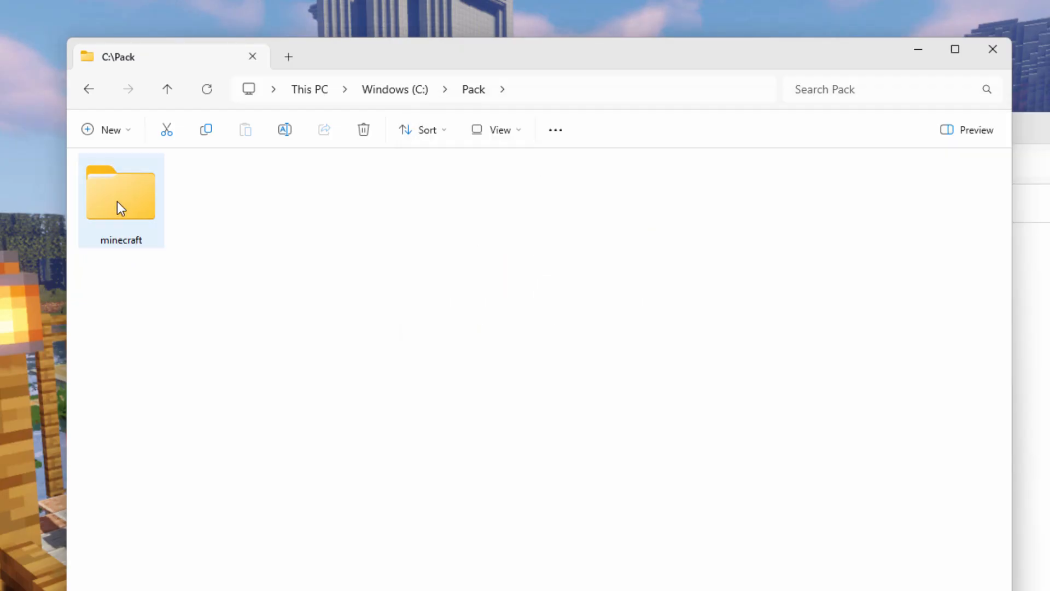
{"action": "double_click", "coordinate": [117, 202]}
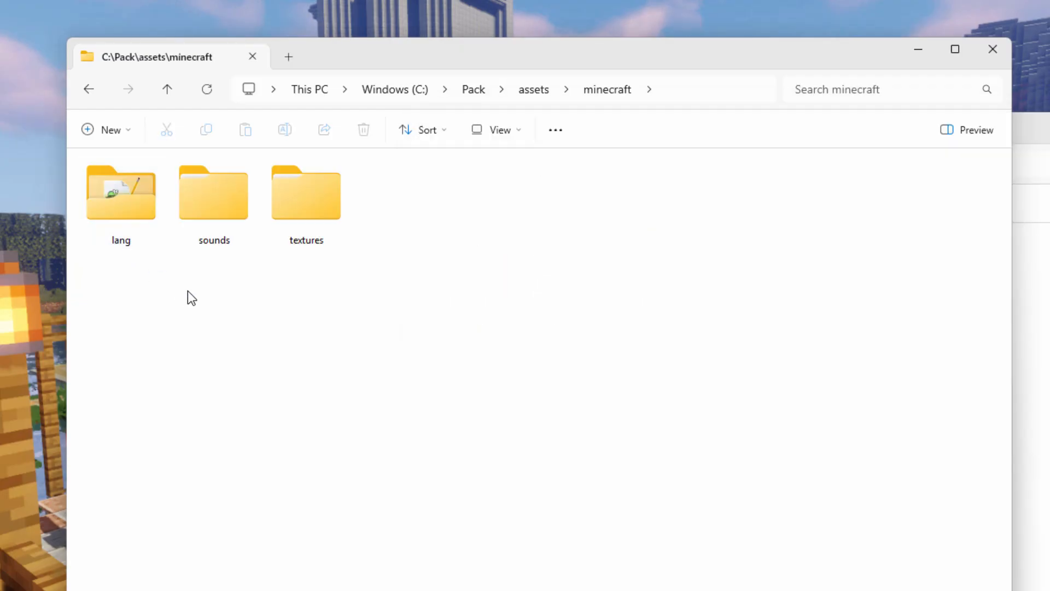
{"action": "double_click", "coordinate": [202, 199]}
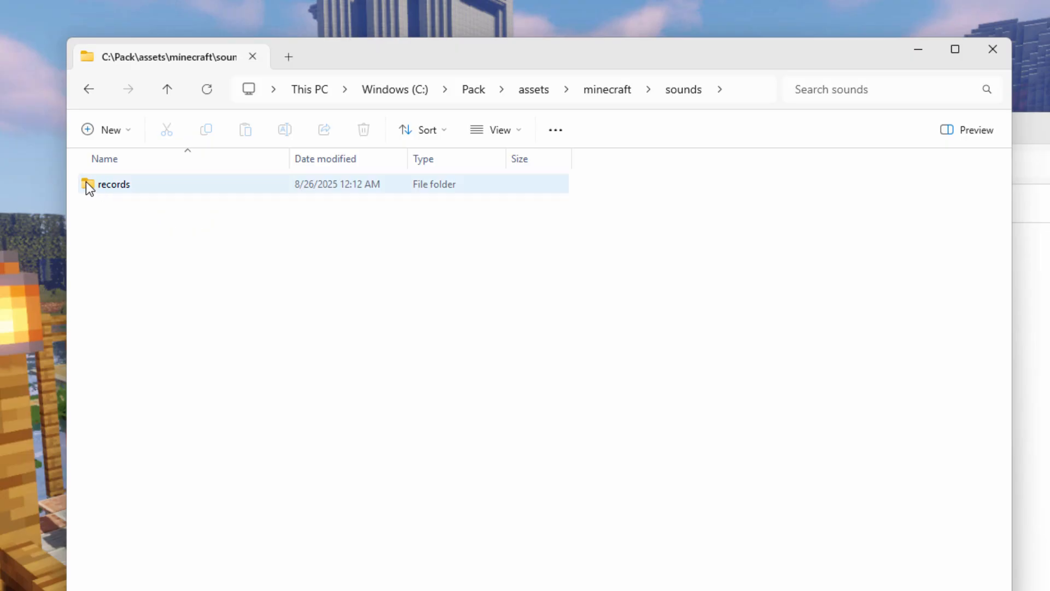
{"action": "left_click", "coordinate": [519, 129]}
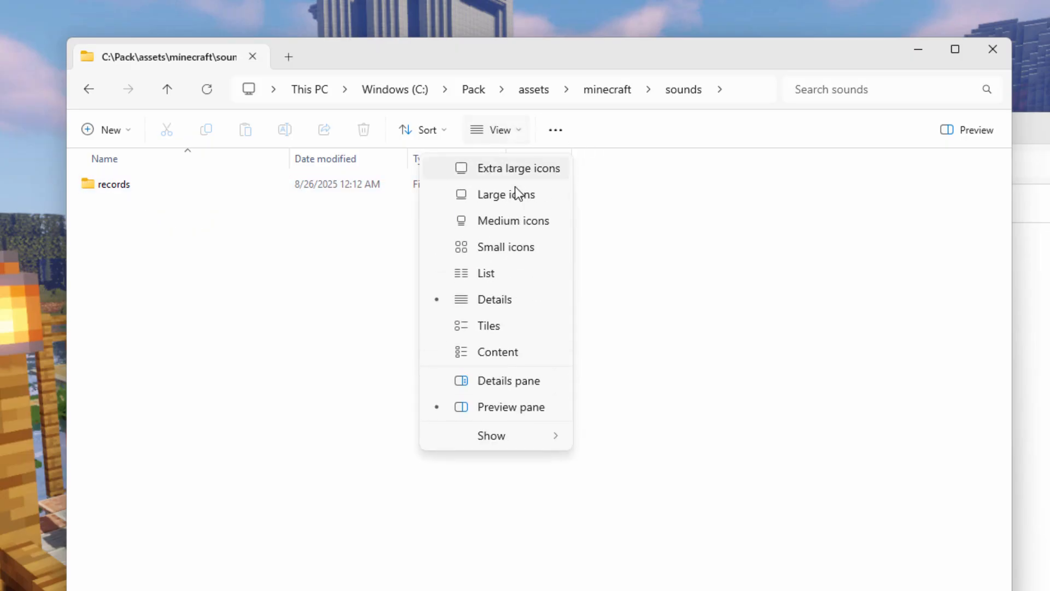
{"action": "left_click", "coordinate": [508, 198]}
{"action": "double_click", "coordinate": [137, 188]}
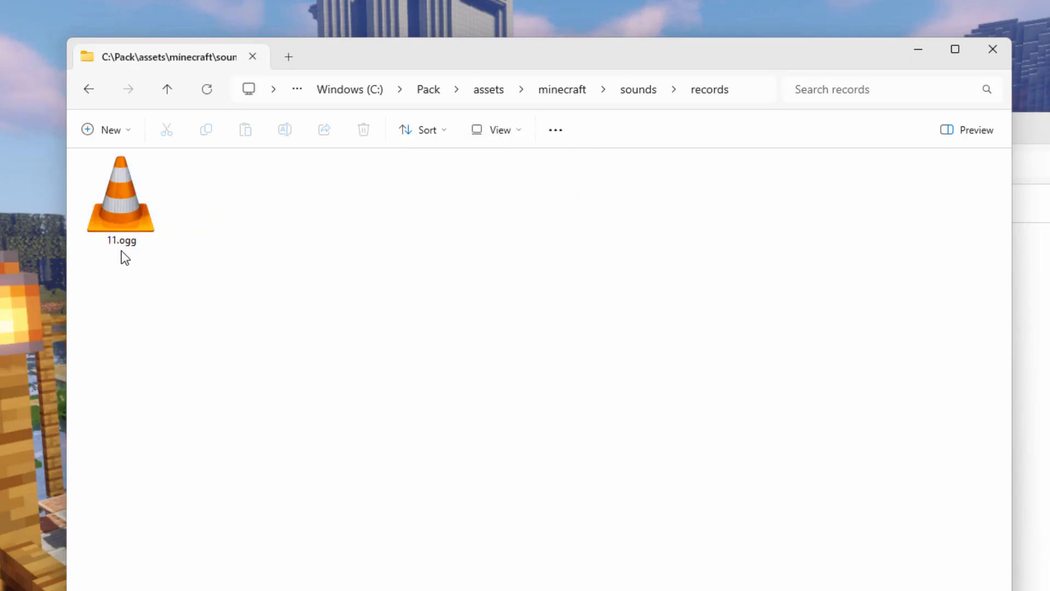
Step: Move blocks.ogg from Blocks\sounds\records into the assets\minecraft\sounds\records folder
{"action": "left_click", "coordinate": [1022, 137]}
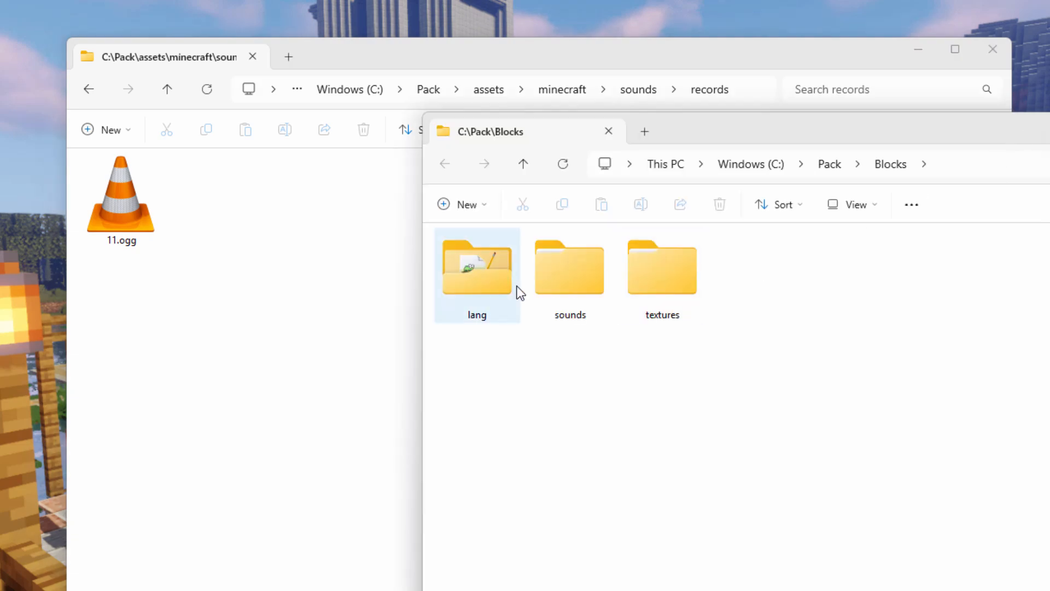
{"action": "double_click", "coordinate": [570, 268]}
{"action": "double_click", "coordinate": [477, 262]}
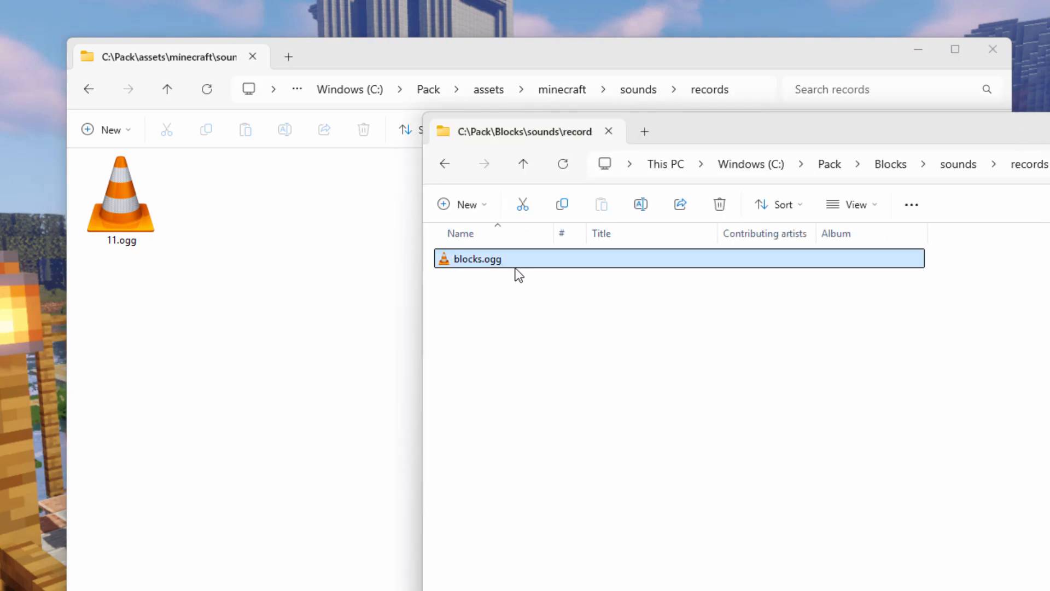
{"action": "left_click_drag", "start_coordinate": [508, 265], "coordinate": [214, 287]}
{"action": "left_click", "coordinate": [242, 295]}
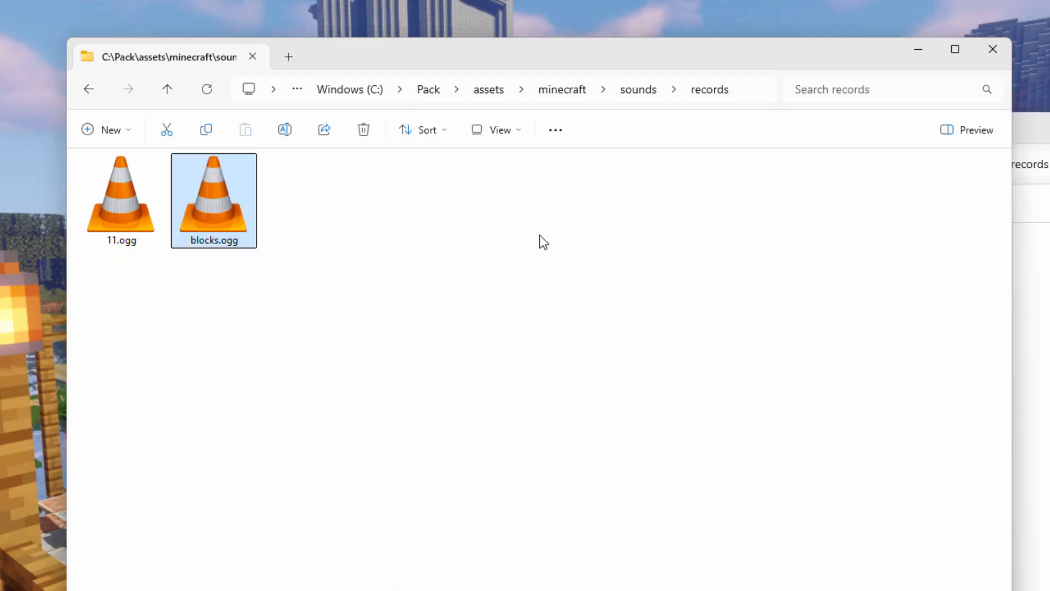
Step: Go to assets\minecraft\textures\item in the first window, showing the textures folder's contents as large icons
{"action": "left_click", "coordinate": [640, 90]}
{"action": "left_click", "coordinate": [594, 90]}
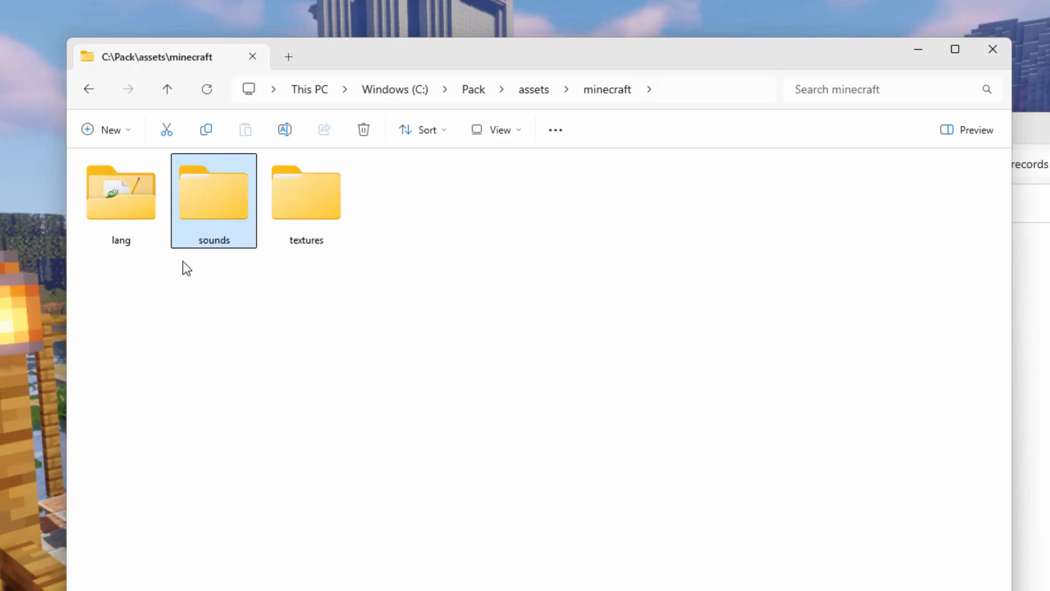
{"action": "left_click", "coordinate": [326, 225]}
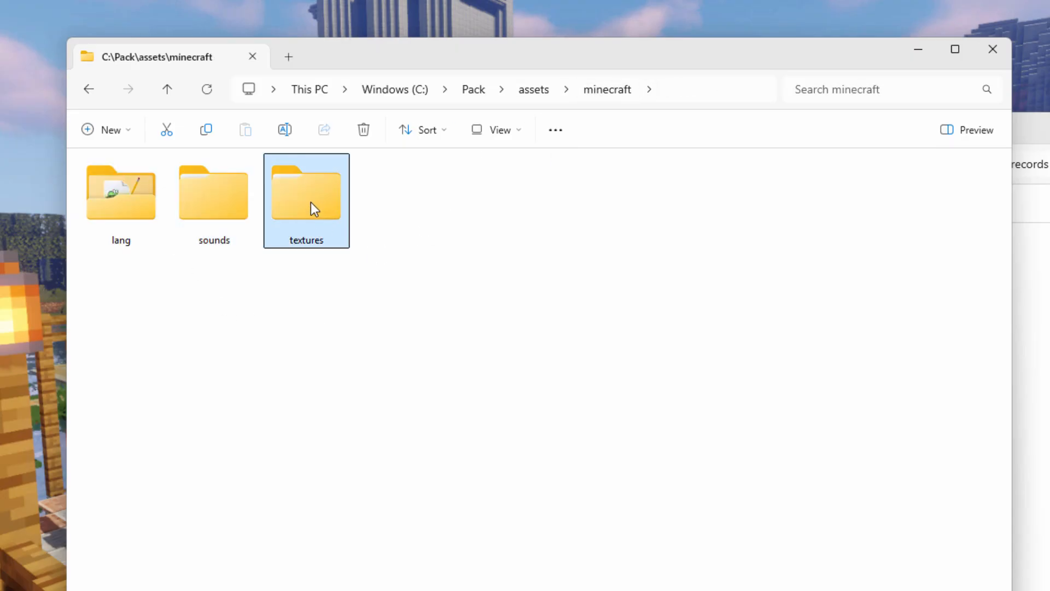
{"action": "double_click", "coordinate": [311, 201]}
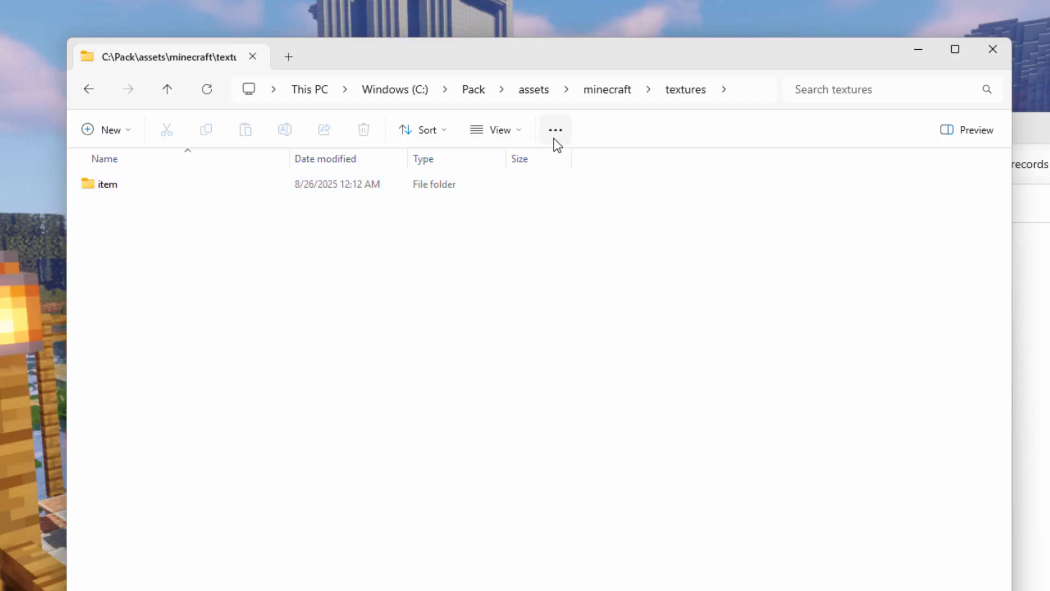
{"action": "left_click", "coordinate": [525, 134]}
{"action": "left_click", "coordinate": [527, 196]}
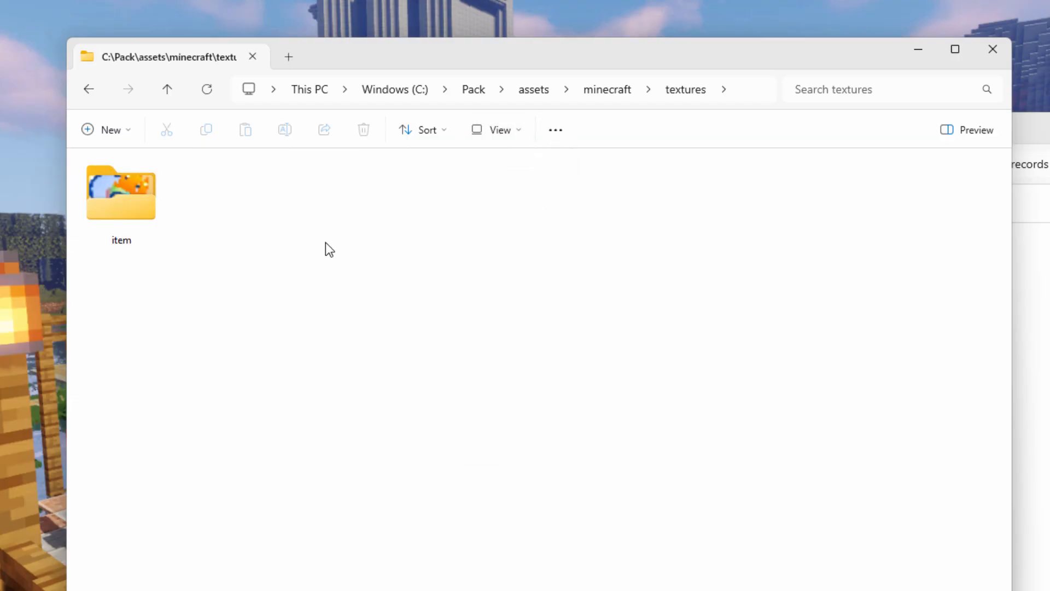
{"action": "left_click", "coordinate": [127, 200]}
{"action": "double_click", "coordinate": [127, 199]}
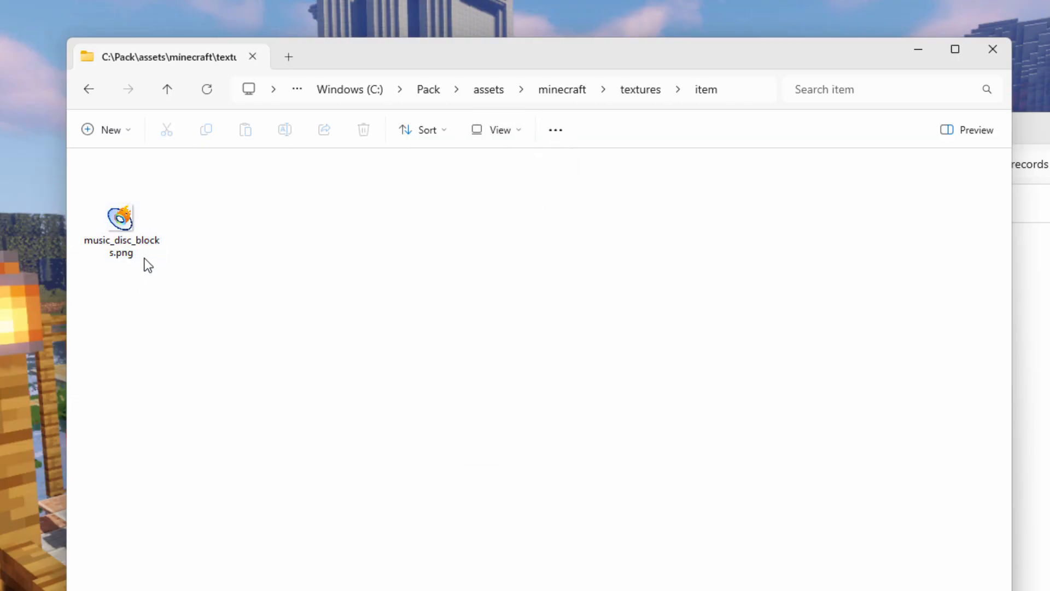
Step: Open Blocks\textures\item in the second window beside the assets item folder
{"action": "left_click", "coordinate": [520, 131]}
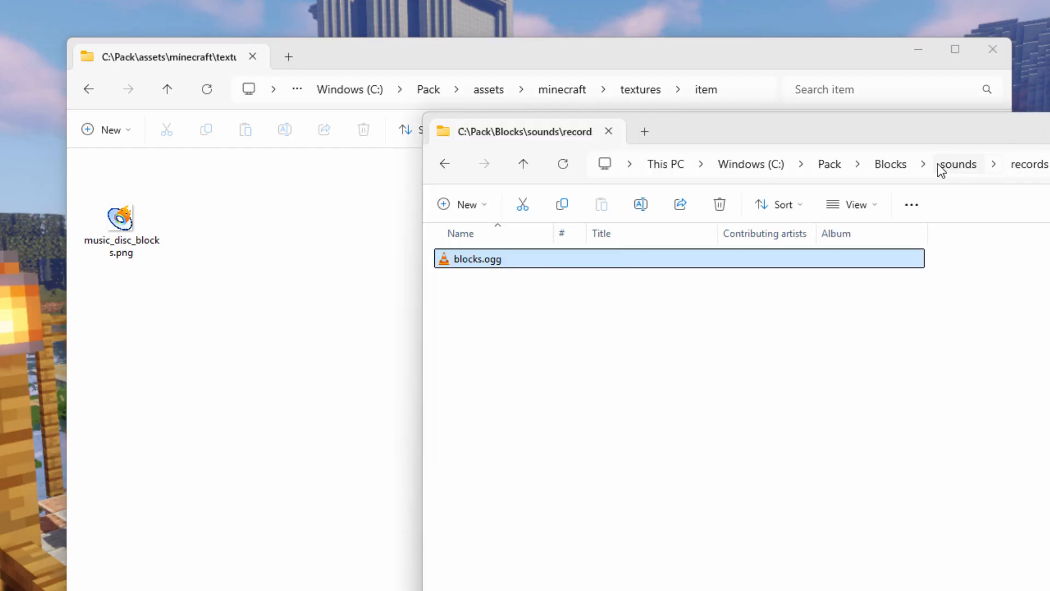
{"action": "left_click", "coordinate": [898, 164]}
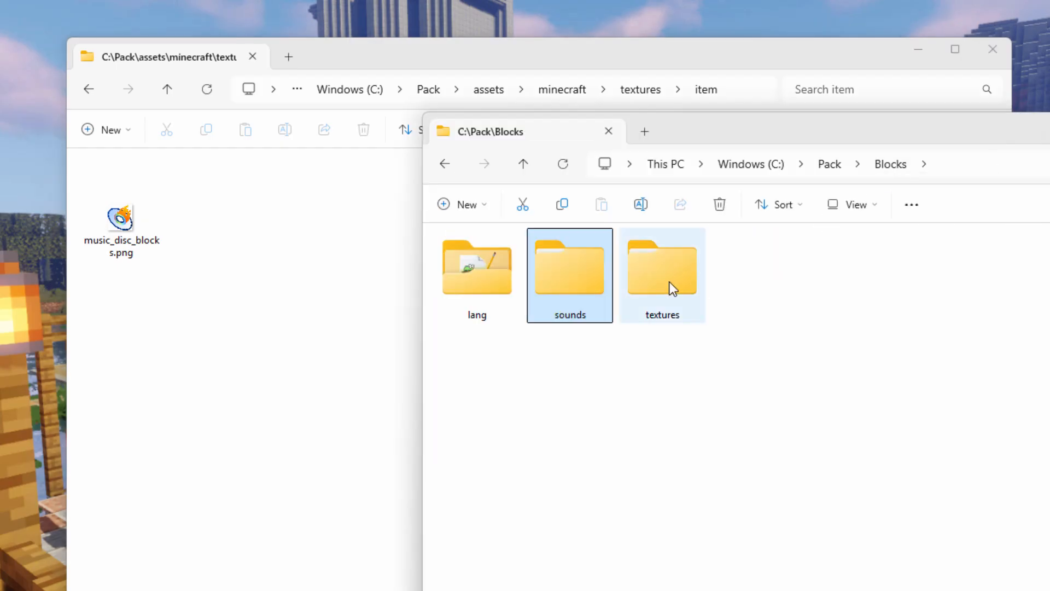
{"action": "double_click", "coordinate": [668, 282]}
{"action": "double_click", "coordinate": [441, 259]}
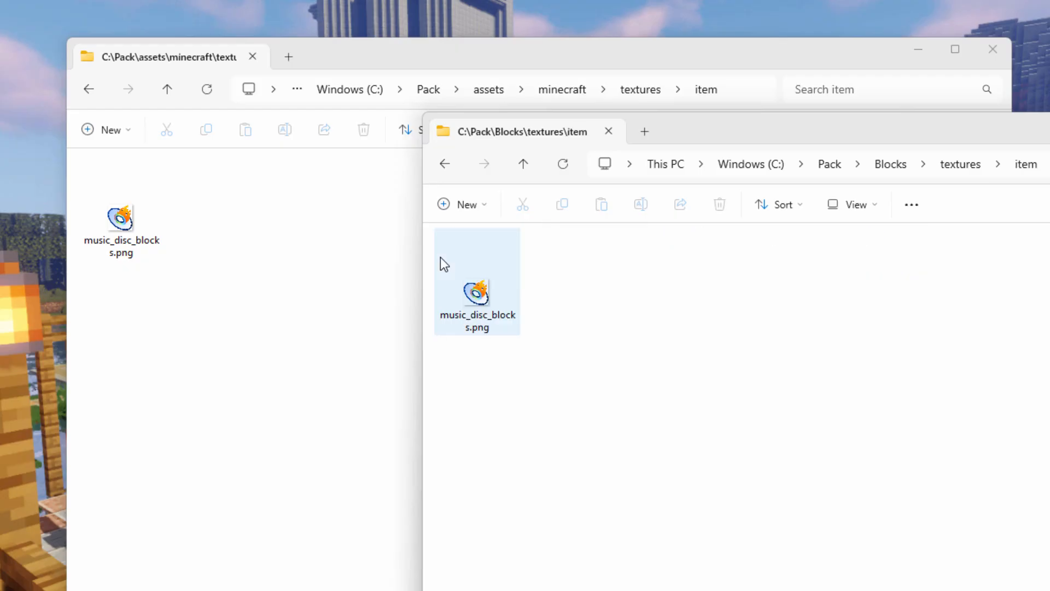
Step: Rename music_disc_blocks.png in assets\minecraft\textures\item to music_disc_11.png
{"action": "left_click", "coordinate": [146, 247]}
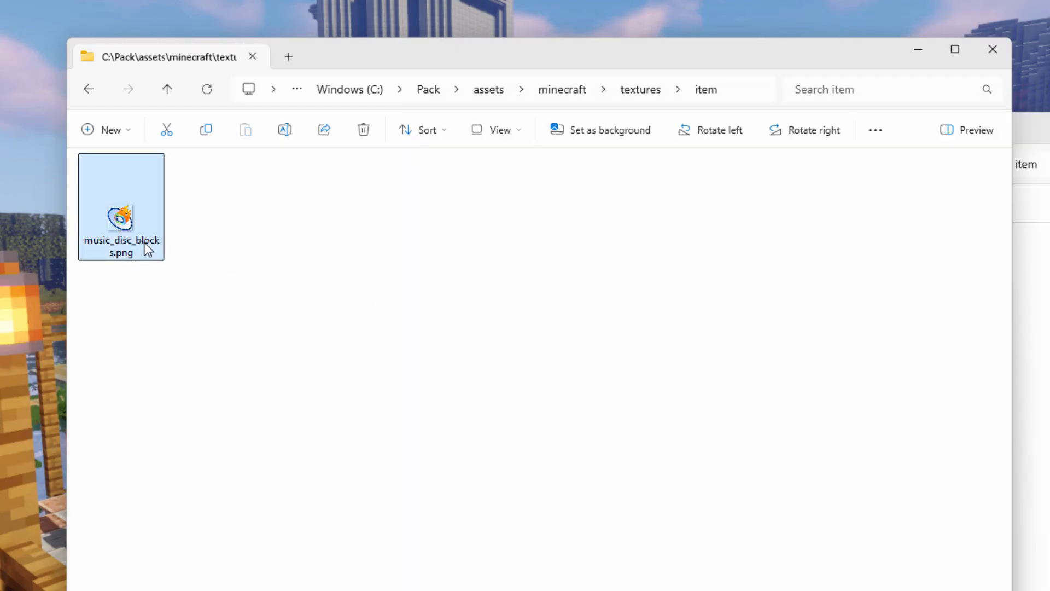
{"action": "left_click", "coordinate": [146, 247]}
{"action": "key", "text": "Right"}
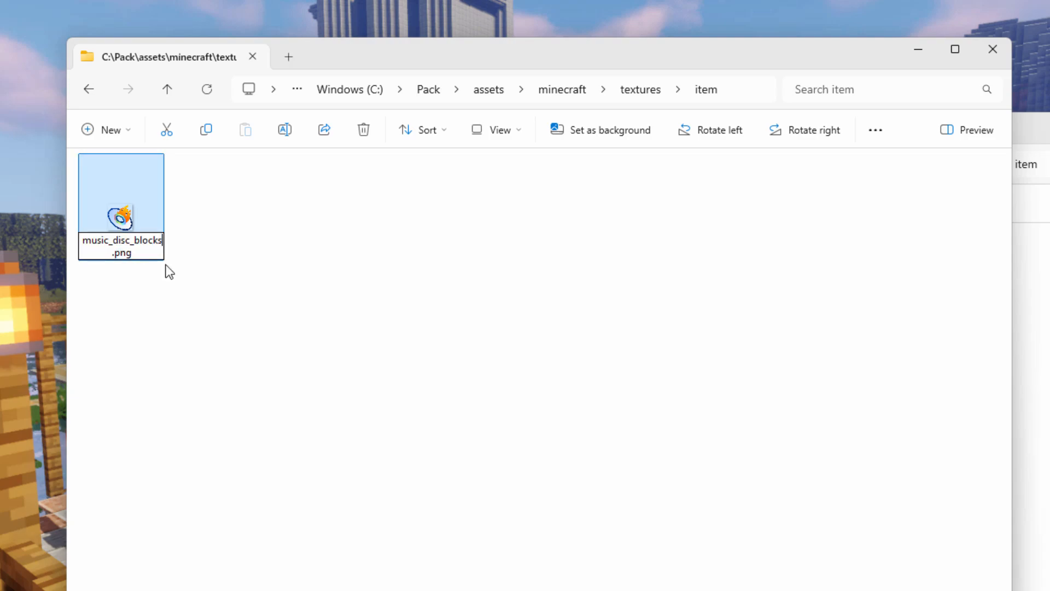
{"action": "key", "text": "BackSpace"}
{"action": "key", "text": "BackSpace"}
{"action": "key", "text": "BackSpace"}
{"action": "key", "text": "BackSpace"}
{"action": "key", "text": "BackSpace"}
{"action": "key", "text": "BackSpace"}
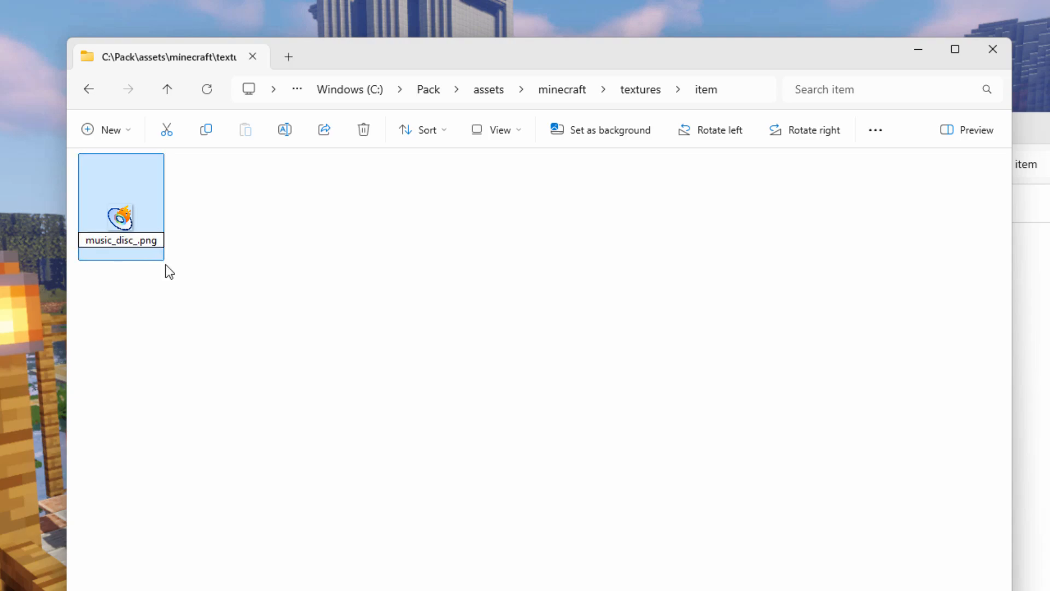
{"action": "type", "text": "11"}
Step: Copy music_disc_blocks.png from Blocks\textures\item into the assets\minecraft\textures\item folder
{"action": "left_click", "coordinate": [1029, 167]}
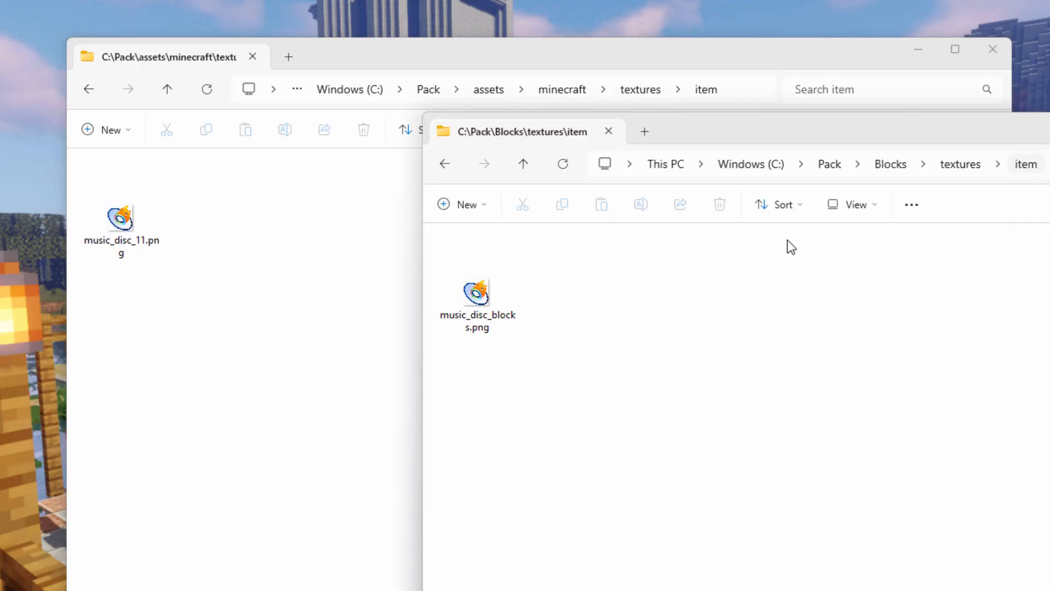
{"action": "left_click_drag", "start_coordinate": [488, 293], "coordinate": [258, 304]}
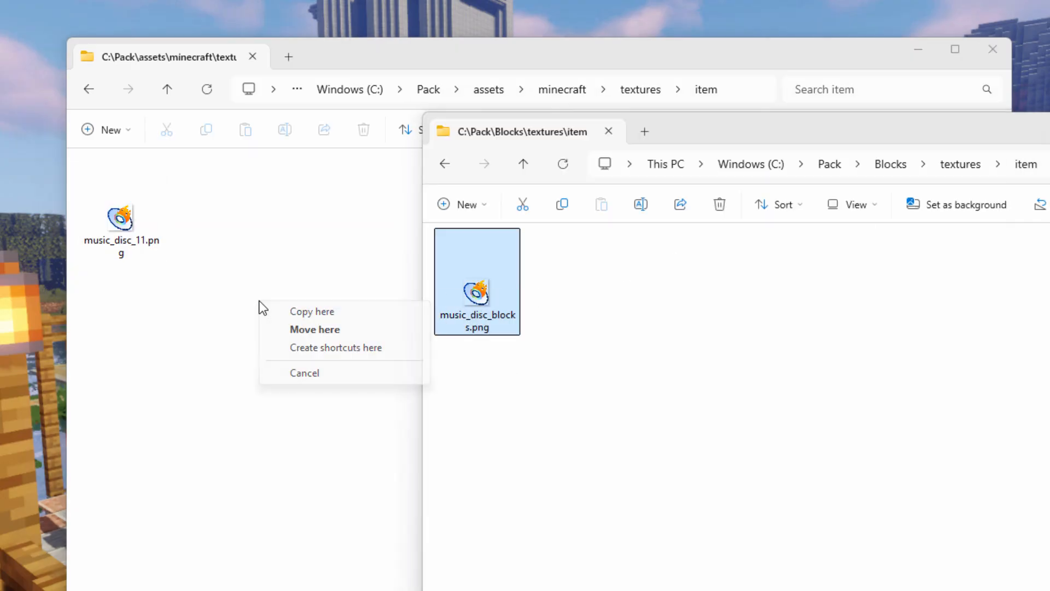
{"action": "left_click", "coordinate": [279, 310]}
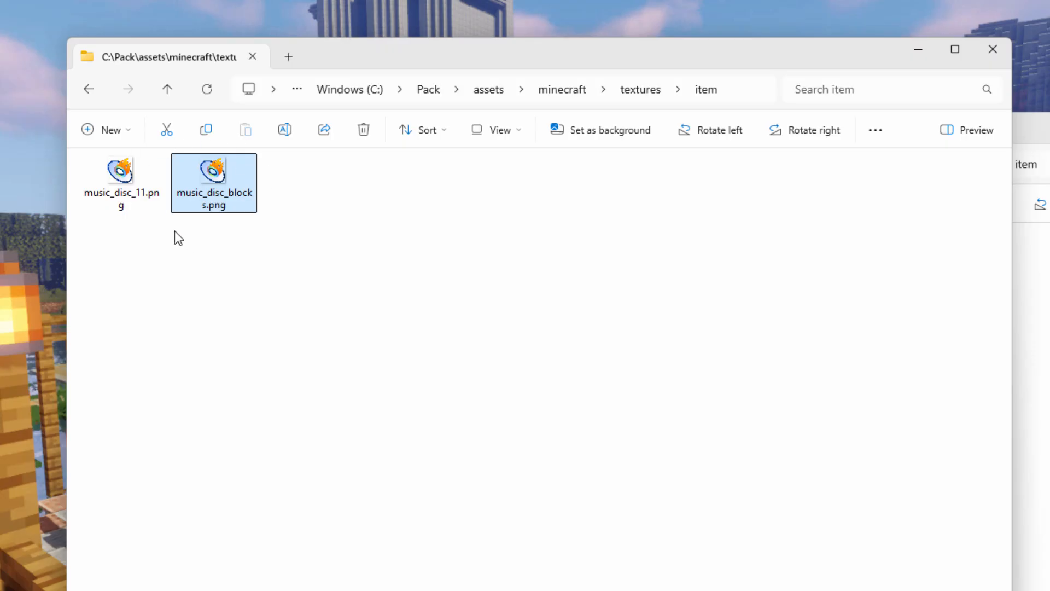
Step: Open the Blocks\lang folder in the second window
{"action": "left_click", "coordinate": [1033, 130]}
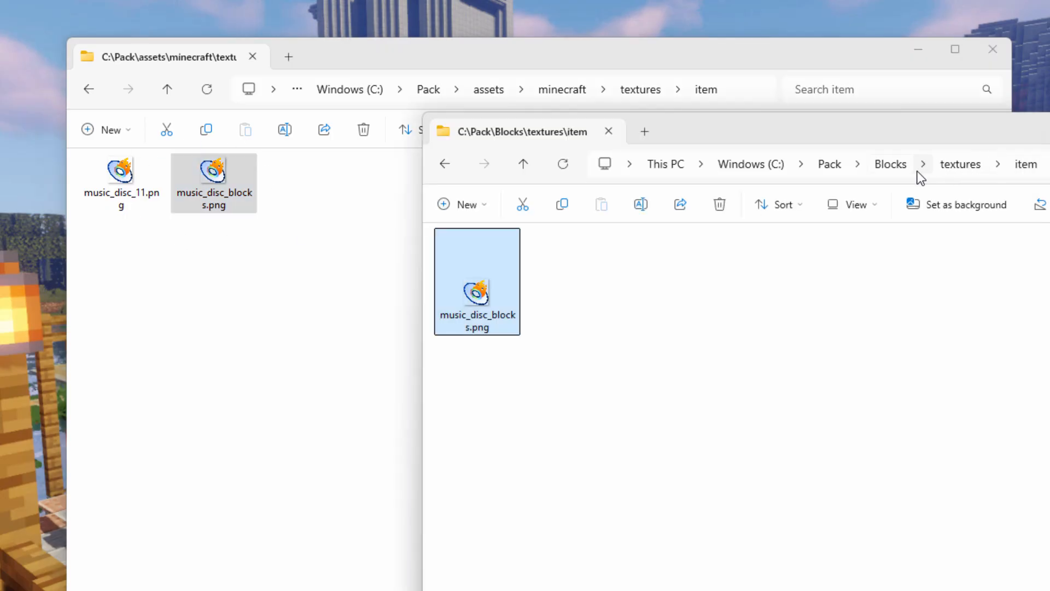
{"action": "left_click", "coordinate": [897, 166]}
{"action": "double_click", "coordinate": [481, 262]}
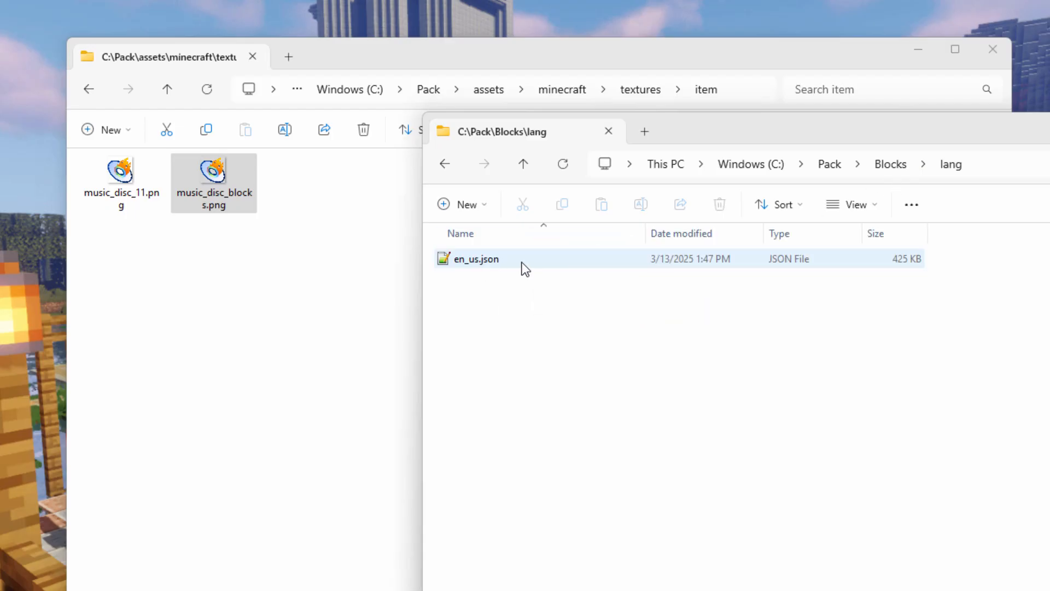
Step: Go to assets\minecraft\lang in the first window and select en_us.json
{"action": "left_click", "coordinate": [587, 65]}
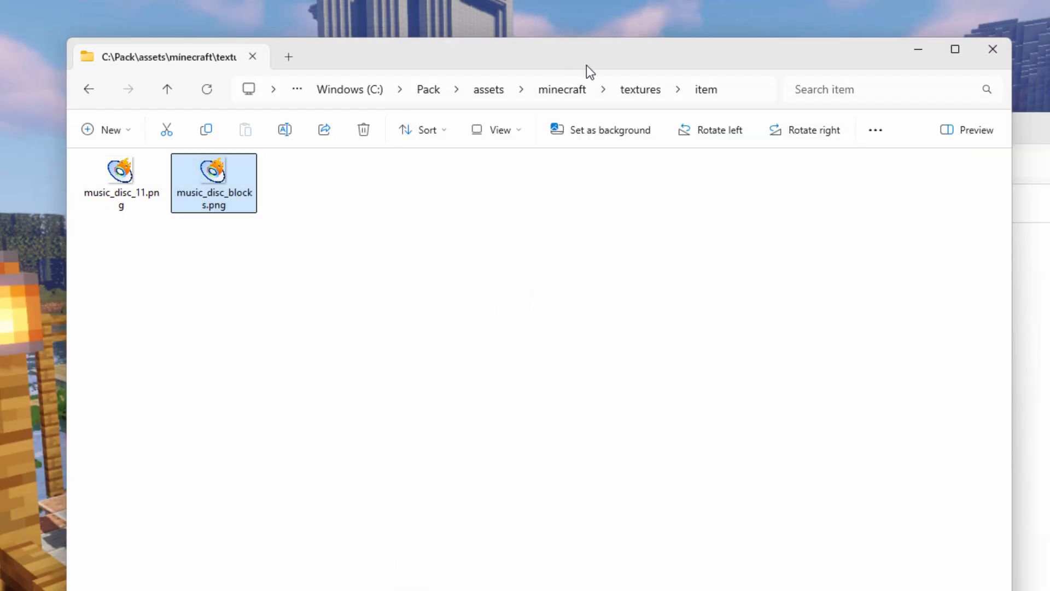
{"action": "left_click", "coordinate": [569, 90]}
{"action": "double_click", "coordinate": [130, 201]}
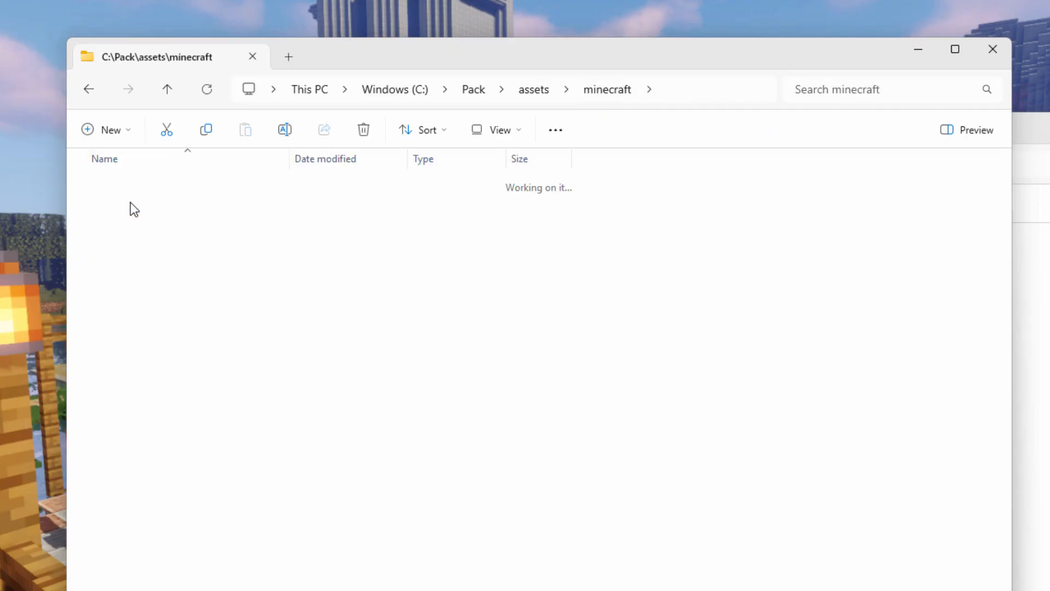
{"action": "left_click", "coordinate": [131, 186]}
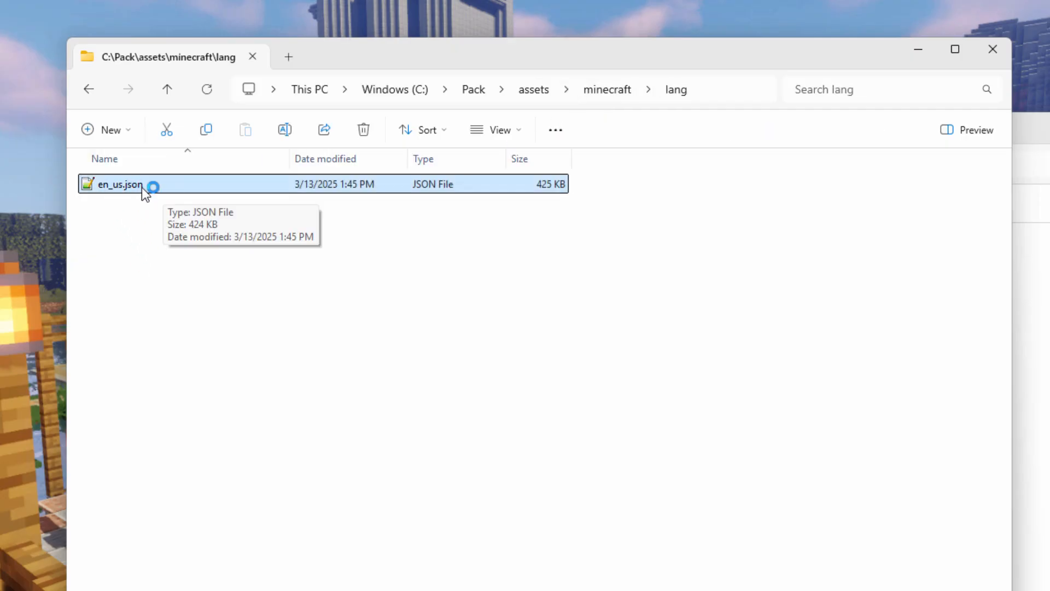
Step: Show the contents of both the Blocks\lang and assets\minecraft\lang folders as large icons
{"action": "left_click", "coordinate": [1033, 157]}
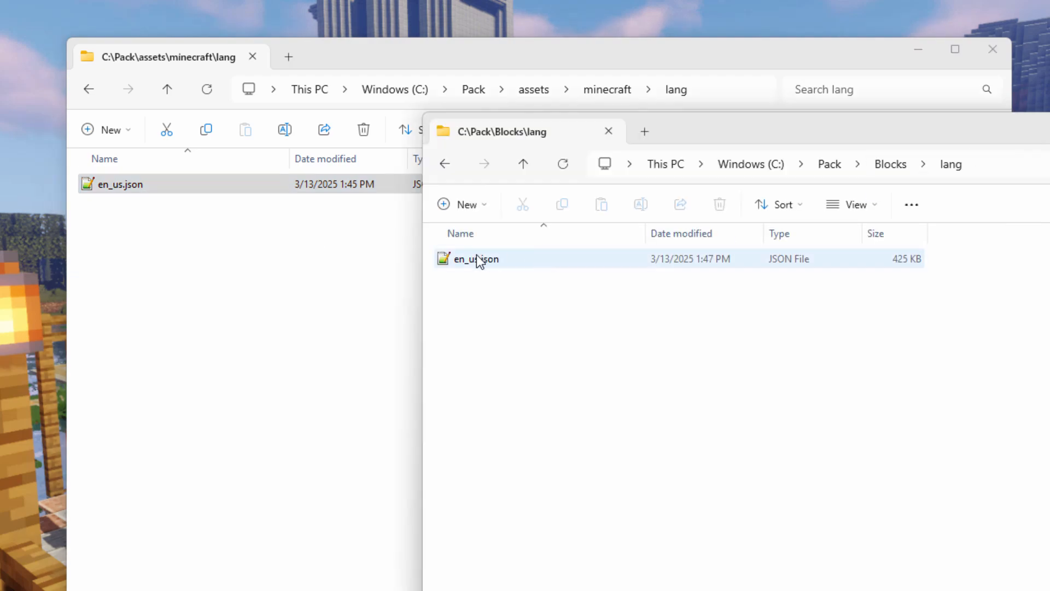
{"action": "left_click", "coordinate": [872, 205]}
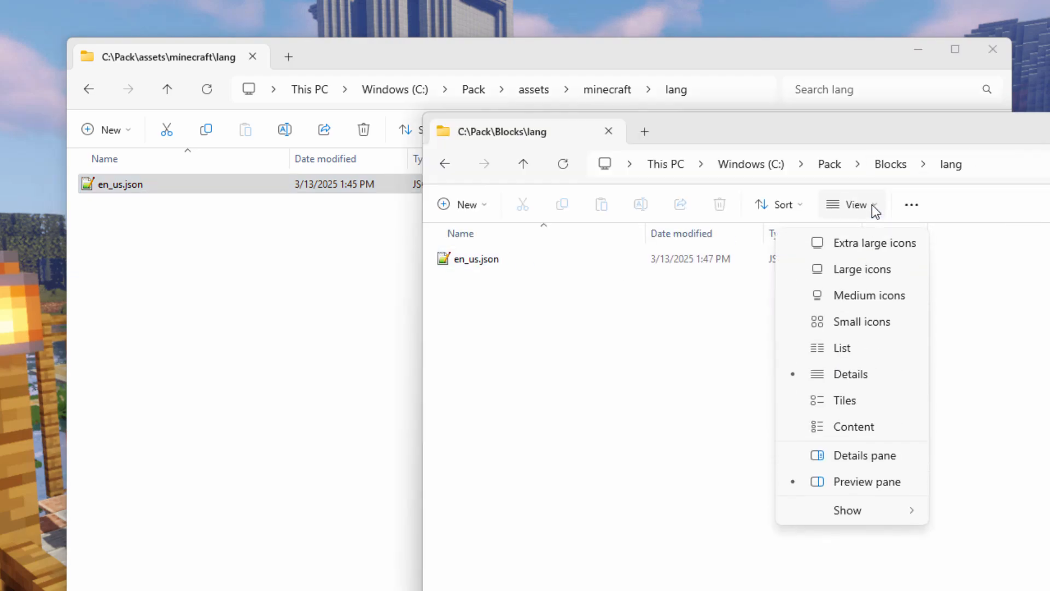
{"action": "left_click", "coordinate": [871, 267]}
{"action": "left_click", "coordinate": [155, 184]}
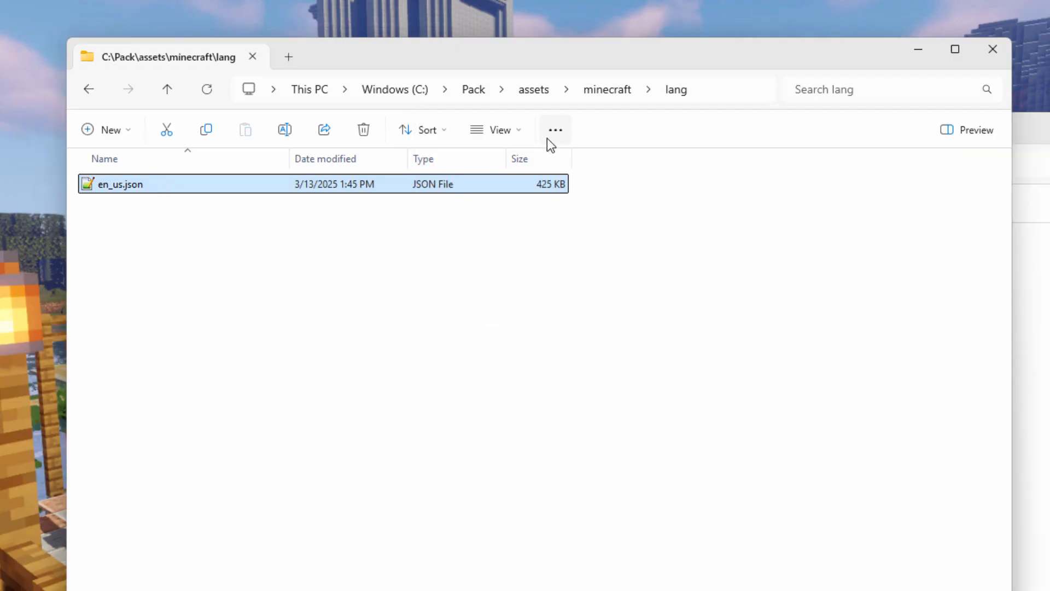
{"action": "left_click", "coordinate": [141, 313]}
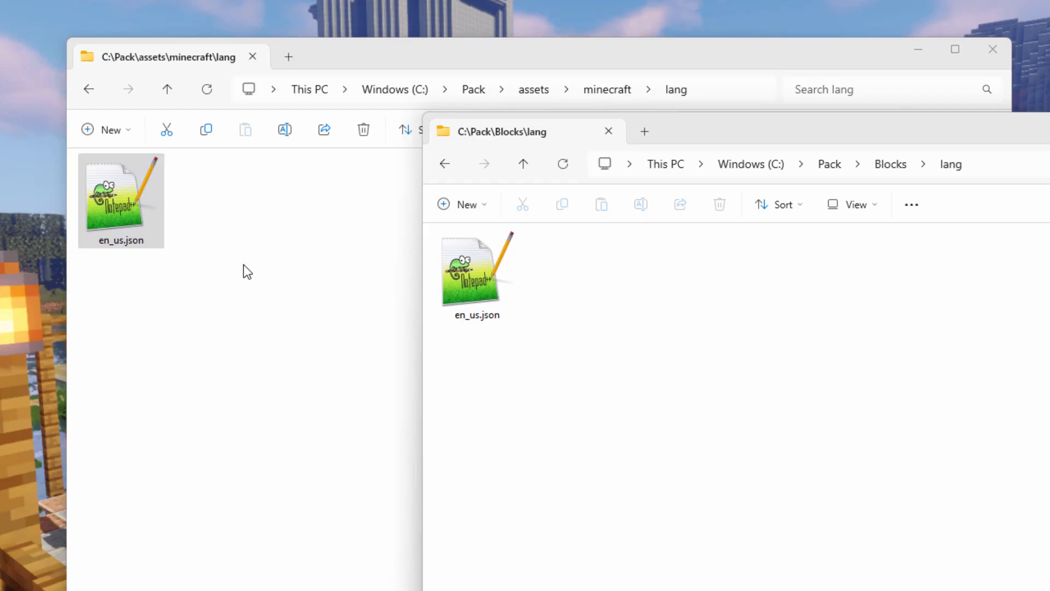
Step: Return the first window from assets\minecraft\lang to the C:\Pack folder
{"action": "left_click", "coordinate": [657, 52]}
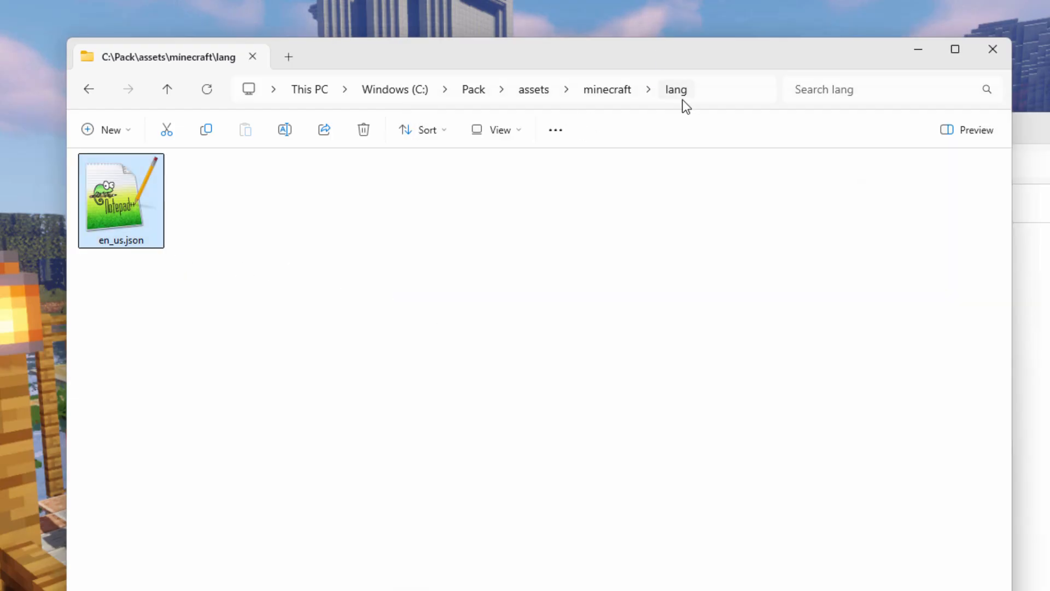
{"action": "left_click", "coordinate": [480, 92]}
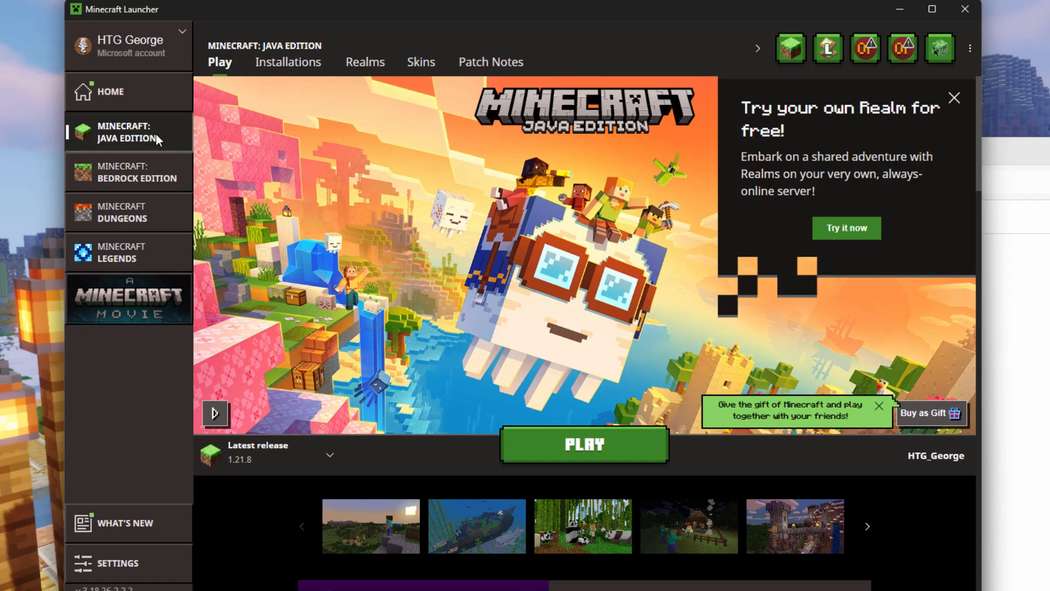
Step: In Minecraft Launcher, list the Java Edition installations and open the game folder of the Latest release
{"action": "left_click", "coordinate": [295, 64]}
{"action": "mouse_move", "coordinate": [451, 209]}
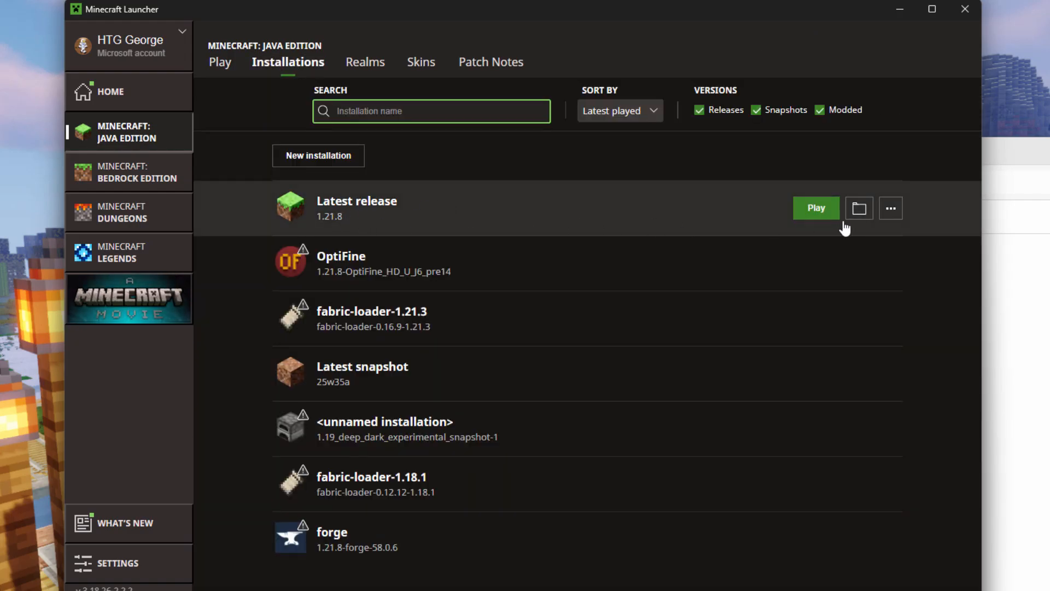
{"action": "left_click", "coordinate": [859, 209]}
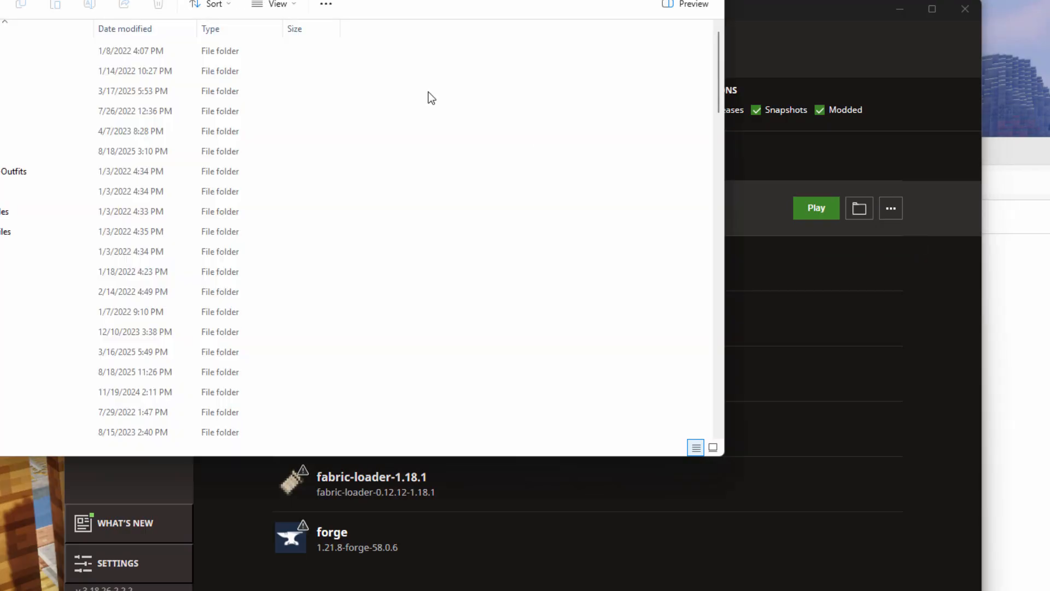
Step: Find and open the versions folder inside .minecraft
{"action": "scroll", "coordinate": [299, 249], "scroll_direction": "down", "scroll_amount": 11}
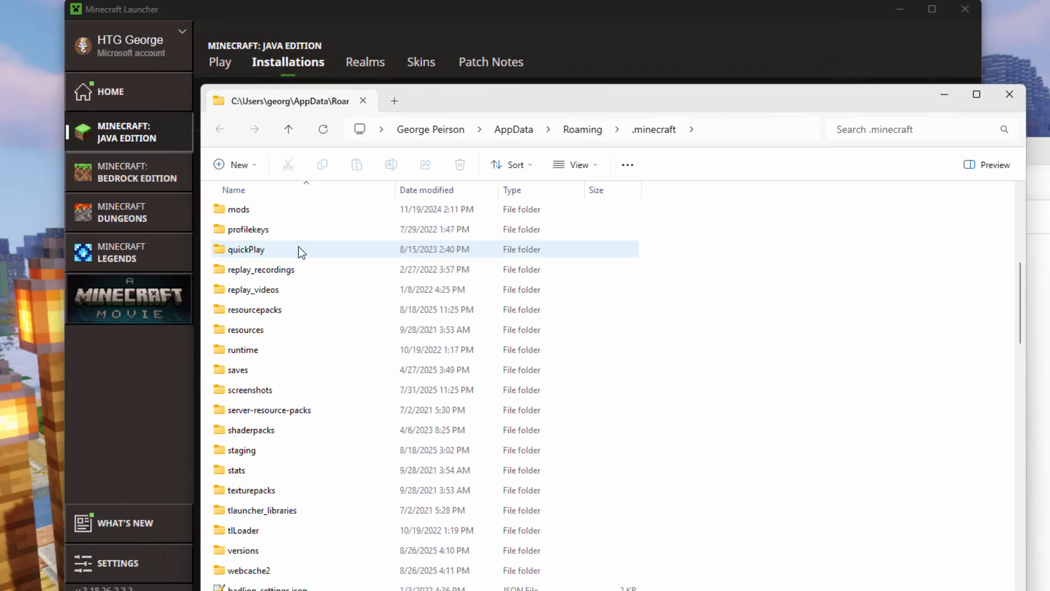
{"action": "scroll", "coordinate": [298, 249], "scroll_direction": "up", "scroll_amount": 2}
{"action": "left_click", "coordinate": [249, 370]}
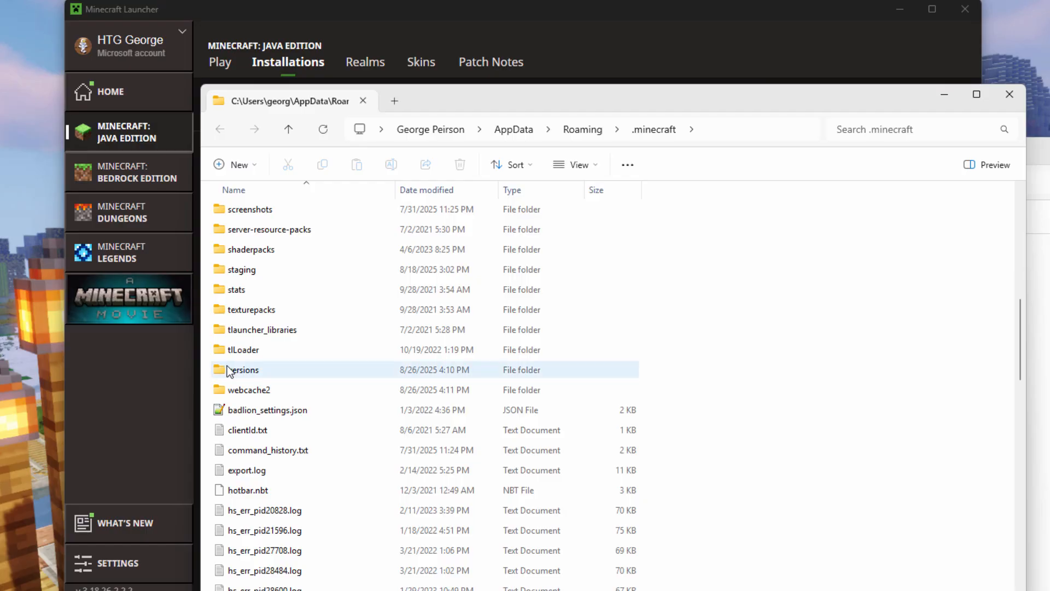
{"action": "double_click", "coordinate": [221, 372]}
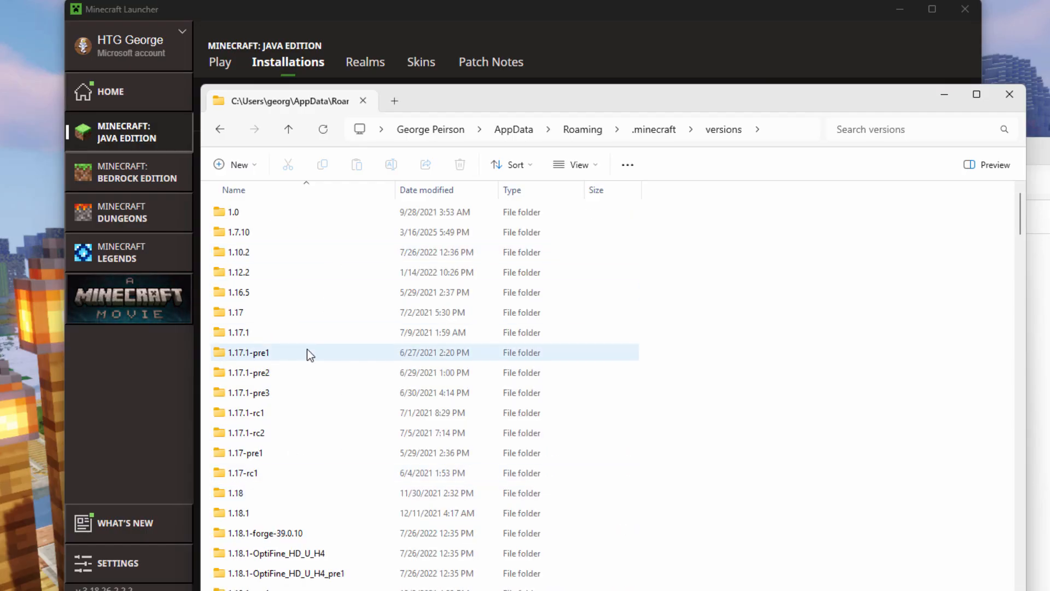
Step: Reposition the versions window over the launcher and open the 1.21.8 folder
{"action": "left_click_drag", "start_coordinate": [323, 92], "coordinate": [348, 242]}
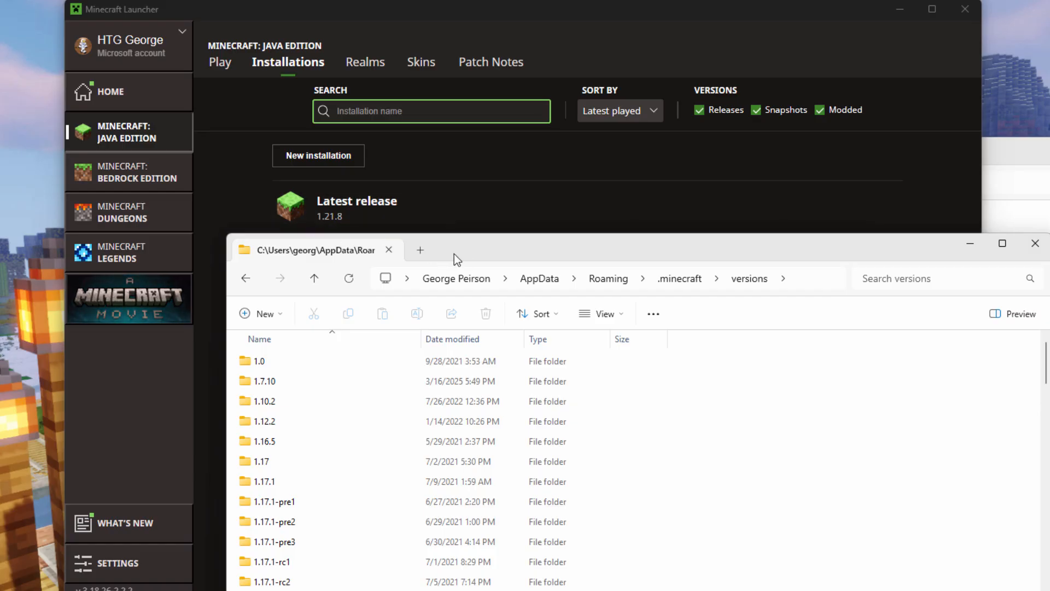
{"action": "left_click_drag", "start_coordinate": [453, 258], "coordinate": [405, 104]}
{"action": "scroll", "coordinate": [229, 369], "scroll_direction": "down", "scroll_amount": 1}
{"action": "scroll", "coordinate": [229, 369], "scroll_direction": "down", "scroll_amount": 20}
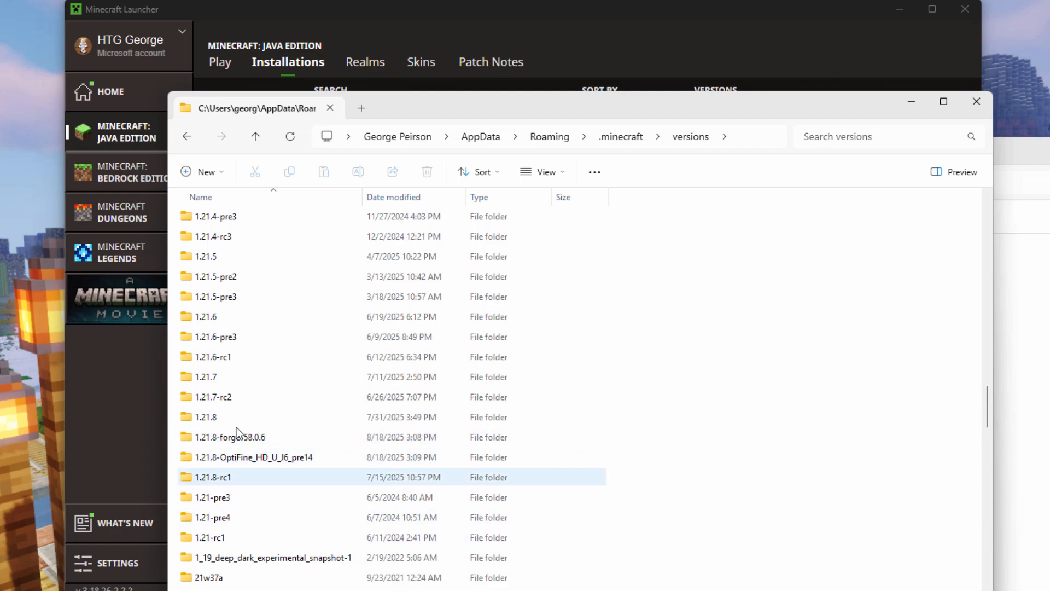
{"action": "double_click", "coordinate": [189, 417]}
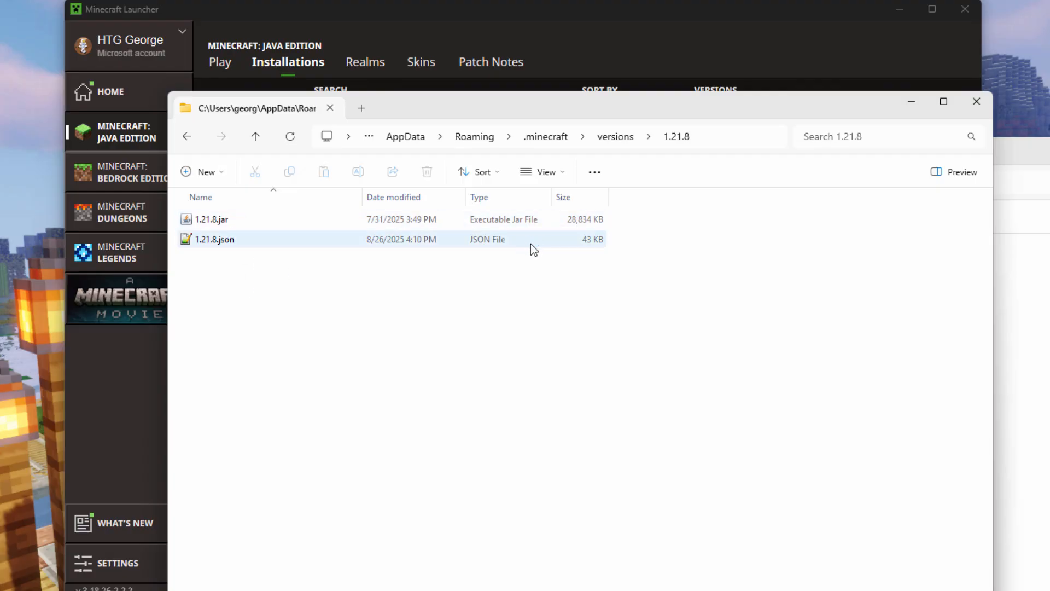
Step: Check whether file name extensions are set to show in the 1.21.8 folder's display options
{"action": "left_click", "coordinate": [566, 173]}
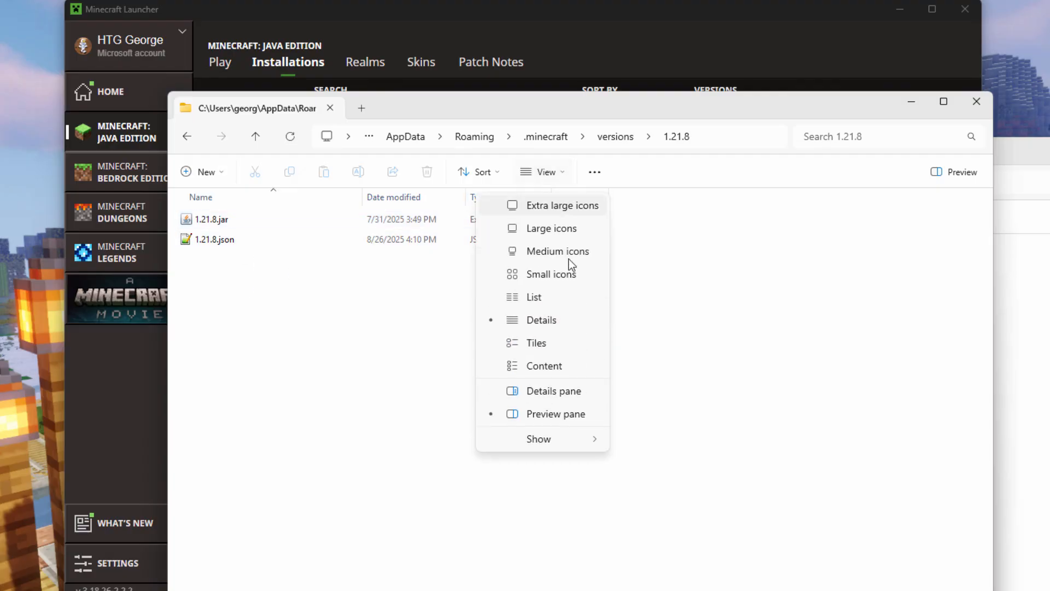
{"action": "mouse_move", "coordinate": [560, 438]}
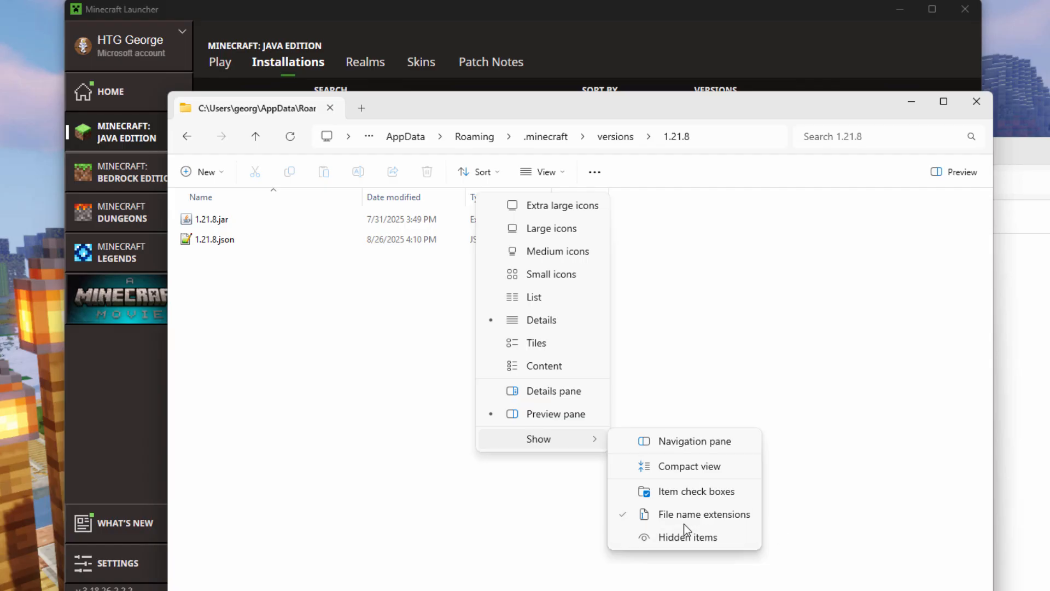
{"action": "left_click", "coordinate": [556, 486]}
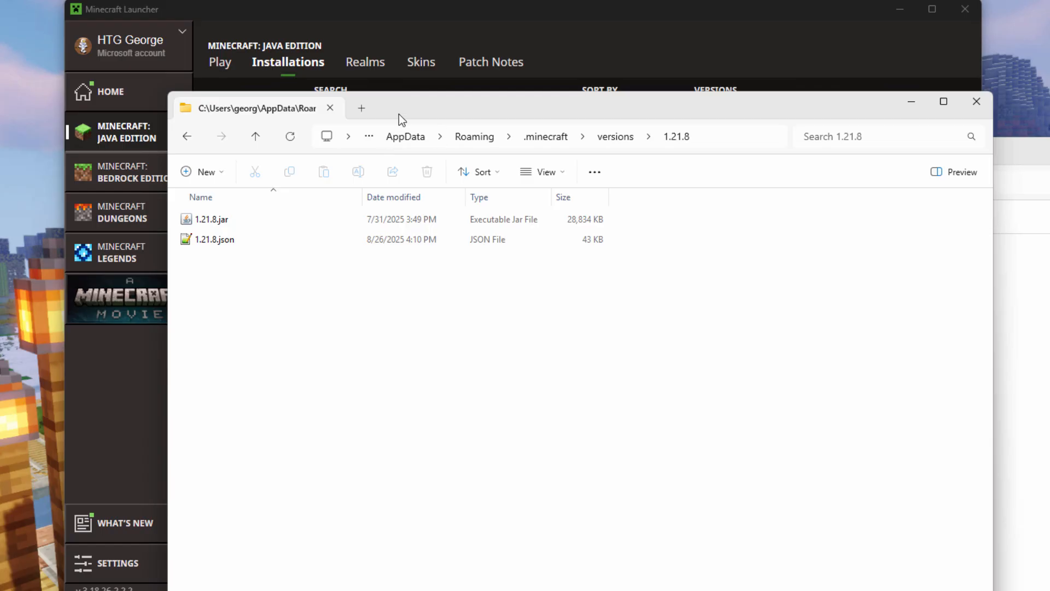
Step: Copy 1.21.8.jar from versions\1.21.8 into C:\Pack, placing the windows side by side, and close the version folder's window
{"action": "left_click_drag", "start_coordinate": [399, 114], "coordinate": [563, 116]}
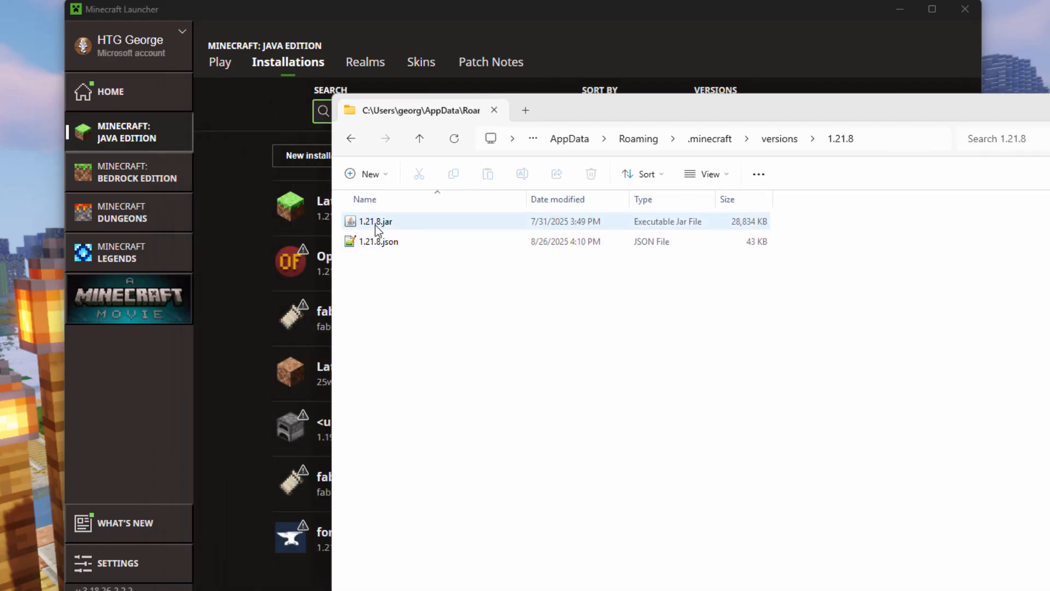
{"action": "left_click", "coordinate": [299, 520]}
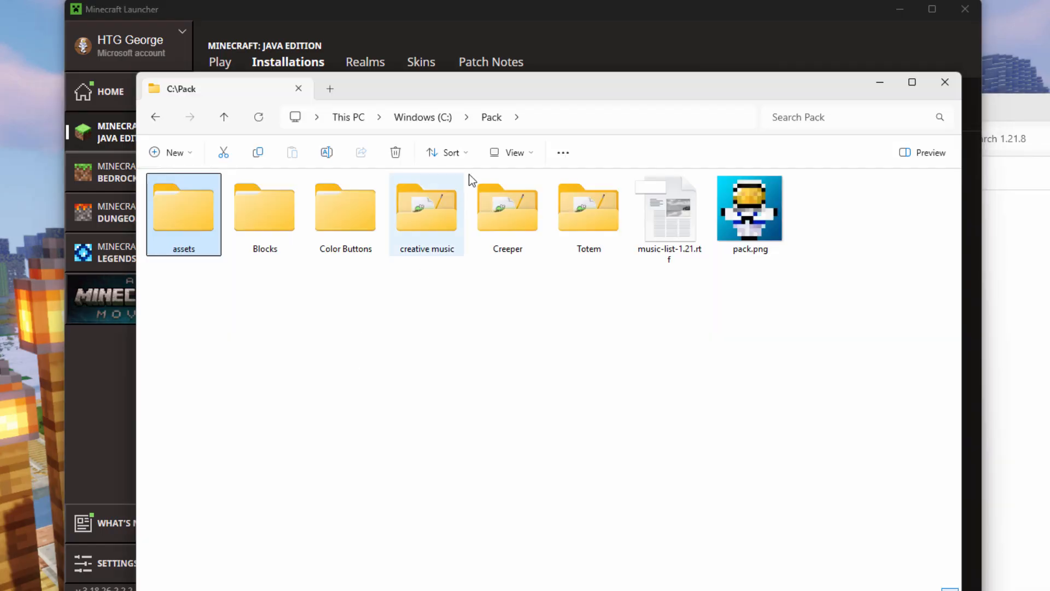
{"action": "left_click_drag", "start_coordinate": [483, 89], "coordinate": [381, 120]}
{"action": "left_click", "coordinate": [1012, 159]}
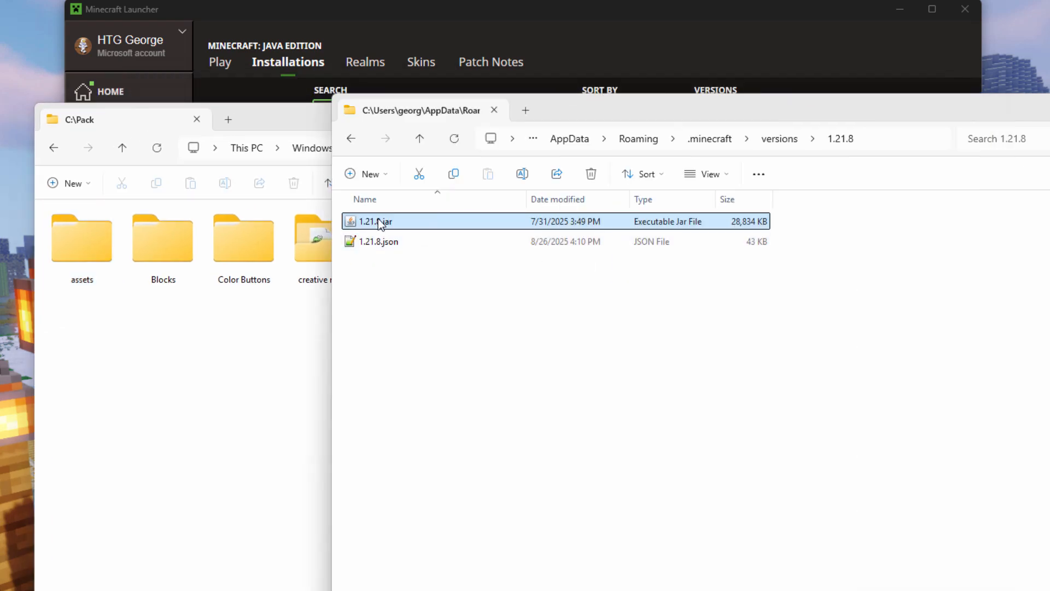
{"action": "left_click_drag", "start_coordinate": [392, 222], "coordinate": [221, 355]}
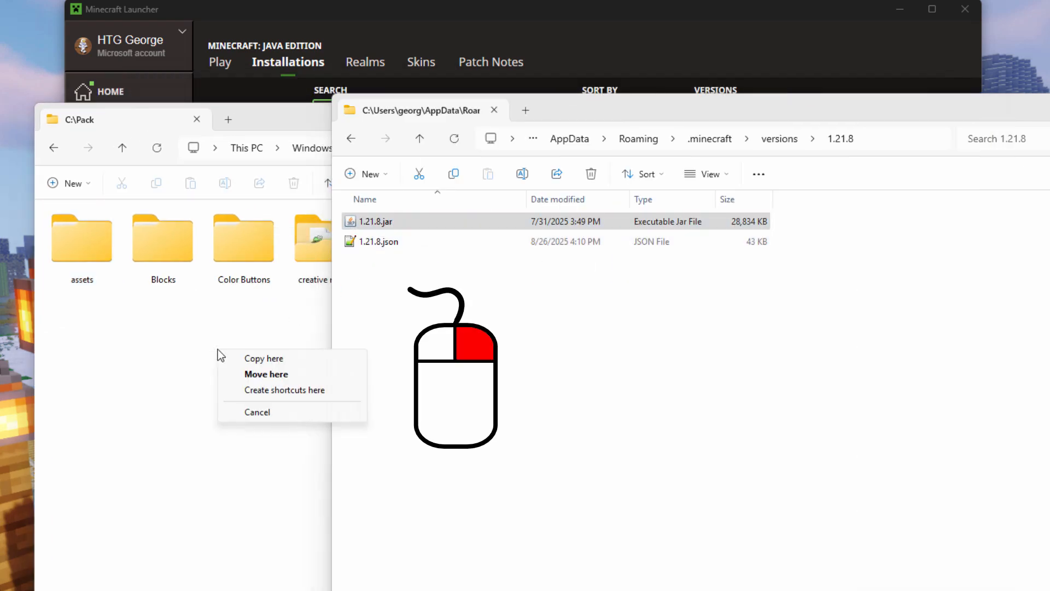
{"action": "left_click", "coordinate": [242, 358]}
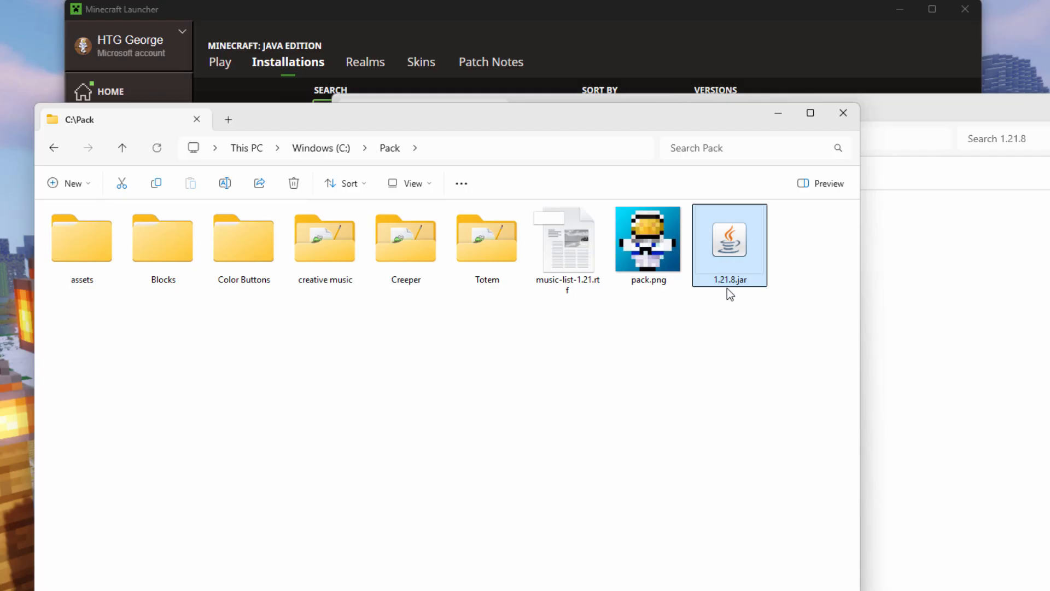
{"action": "left_click", "coordinate": [971, 118]}
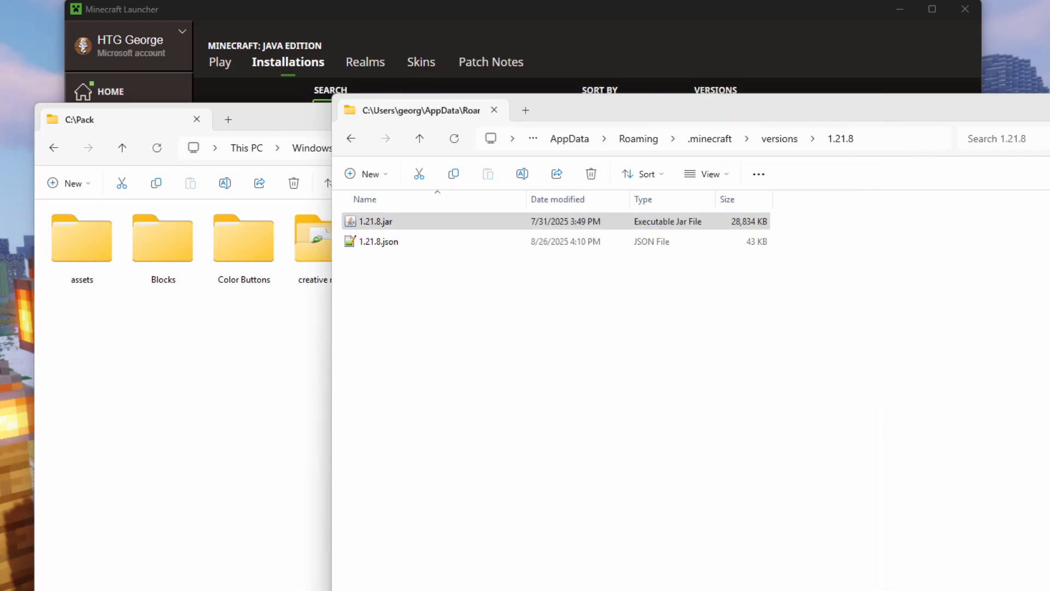
{"action": "left_click", "coordinate": [1049, 103]}
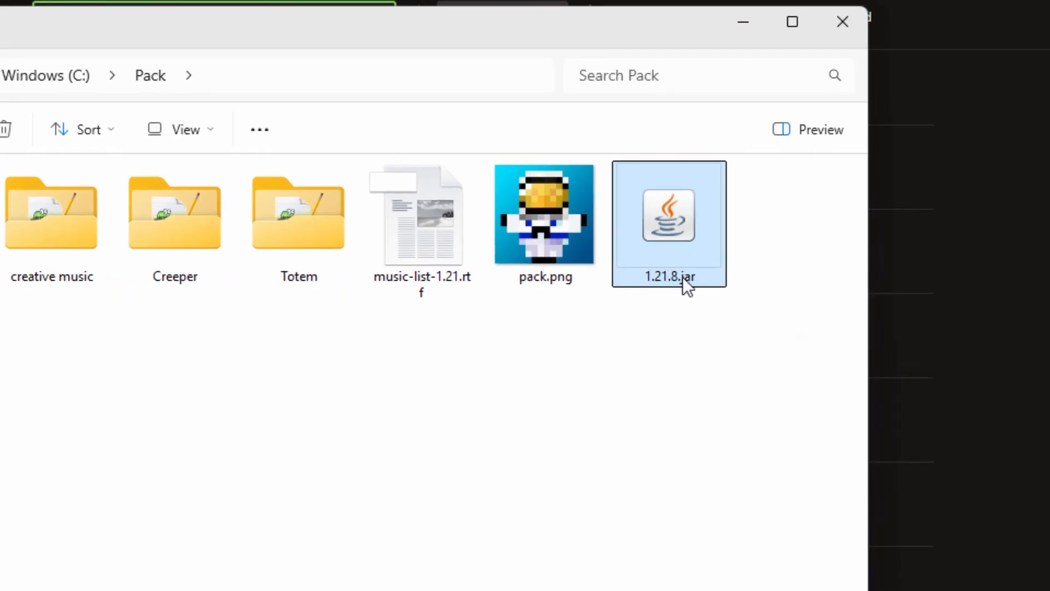
Step: Rename 1.21.8.jar in the Pack folder to 1.21.8.zip, changing only the file extension
{"action": "left_click", "coordinate": [700, 278]}
{"action": "left_click", "coordinate": [703, 278]}
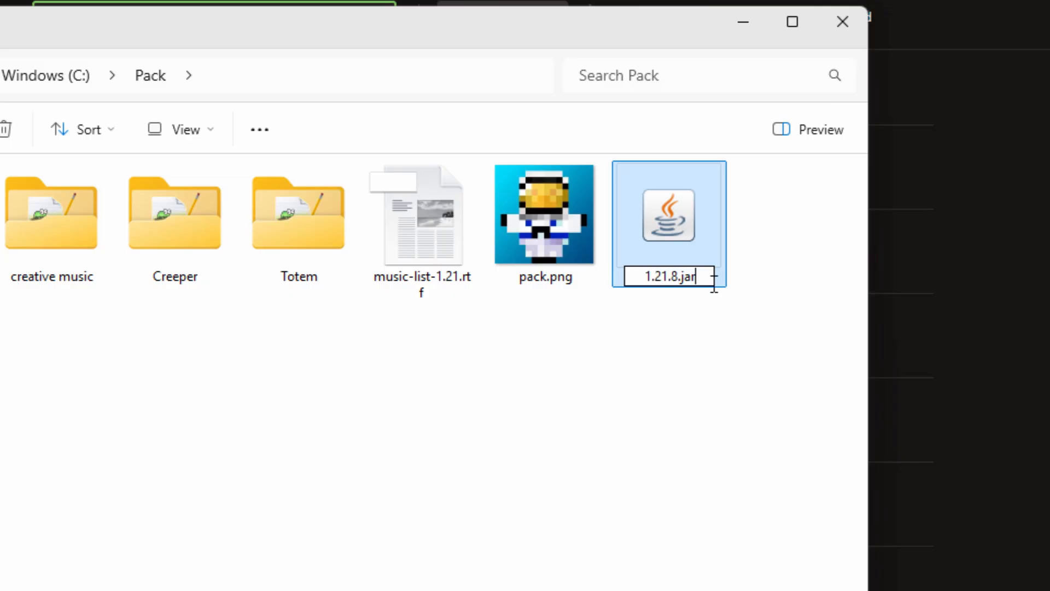
{"action": "key", "text": "BackSpace"}
{"action": "key", "text": "BackSpace"}
{"action": "key", "text": "BackSpace"}
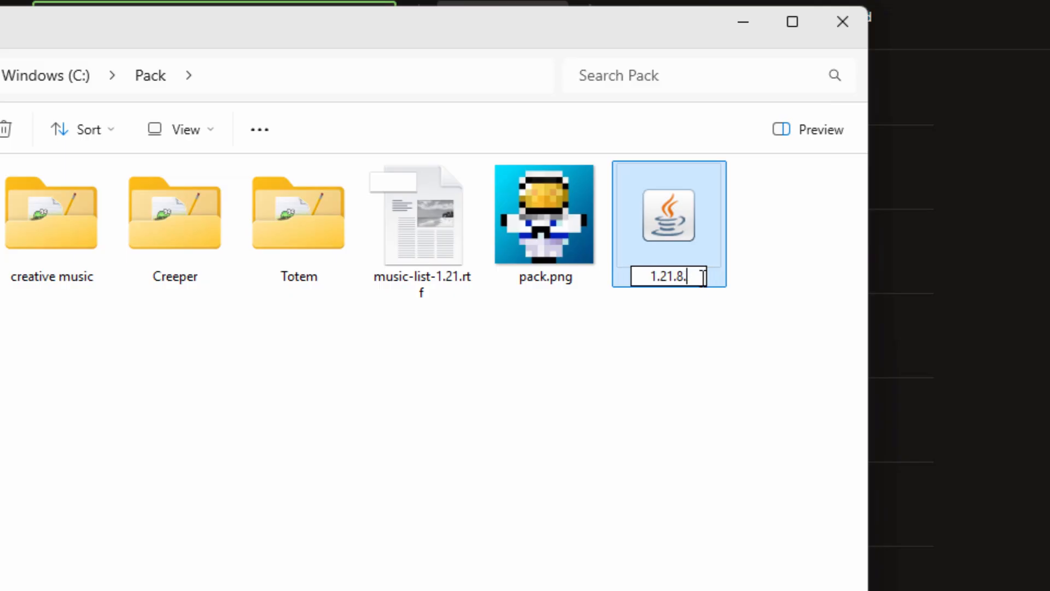
{"action": "type", "text": "zip"}
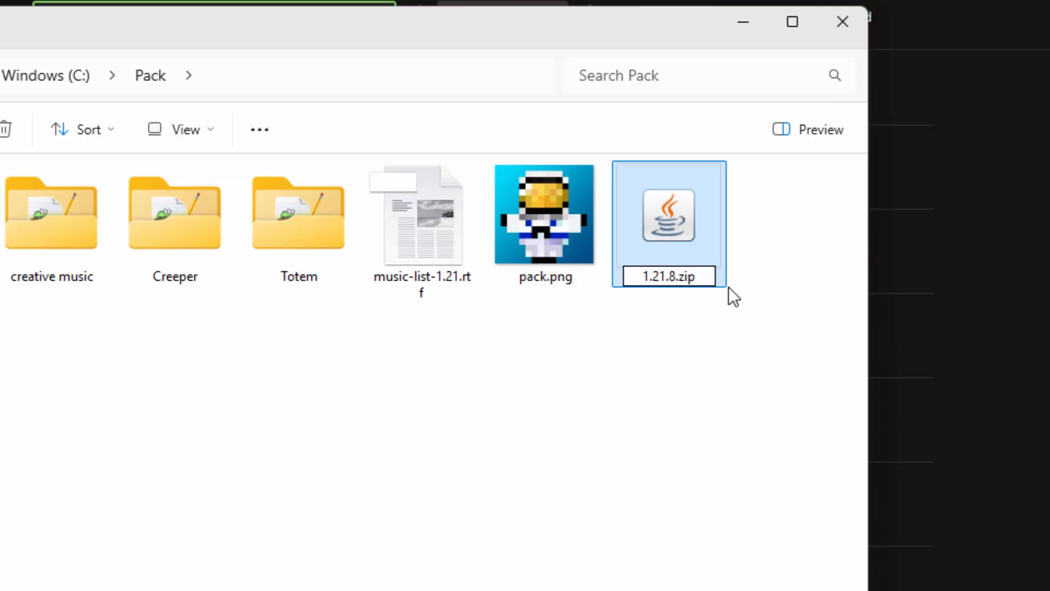
{"action": "key", "text": "Return"}
{"action": "left_click", "coordinate": [545, 341]}
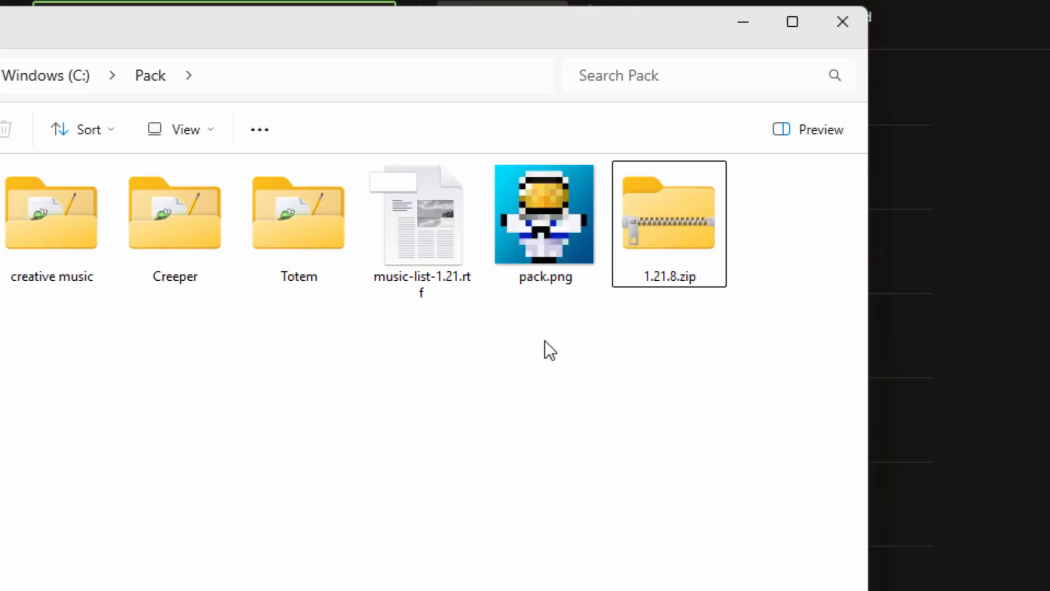
Step: Open 1.21.8.zip in a separate window, check its file list for pack.png, and place the window beside the Pack folder
{"action": "right_click", "coordinate": [663, 233]}
{"action": "left_click", "coordinate": [776, 324]}
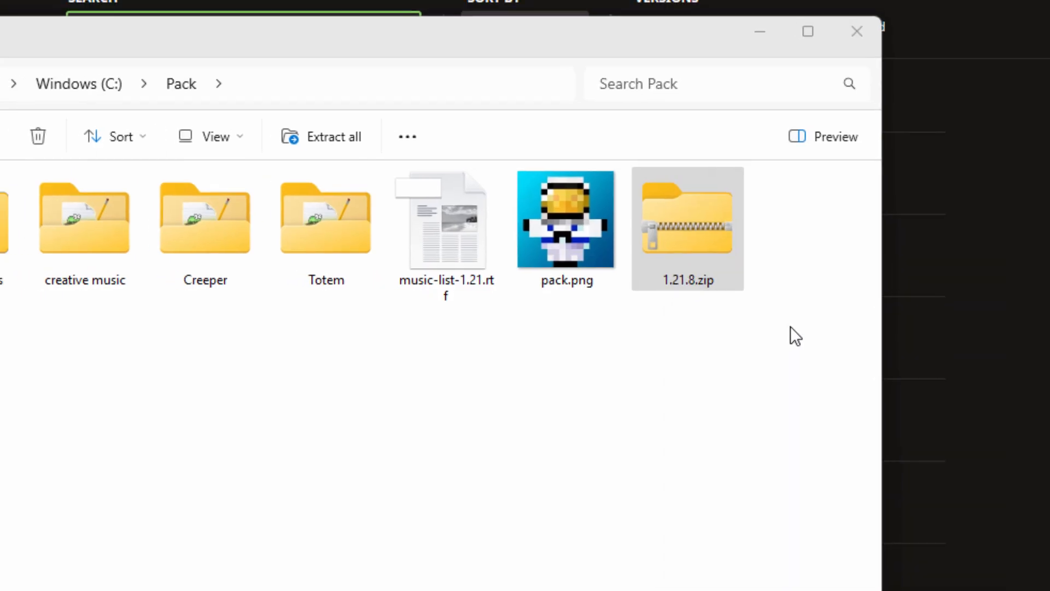
{"action": "left_click_drag", "start_coordinate": [641, 99], "coordinate": [807, 99]}
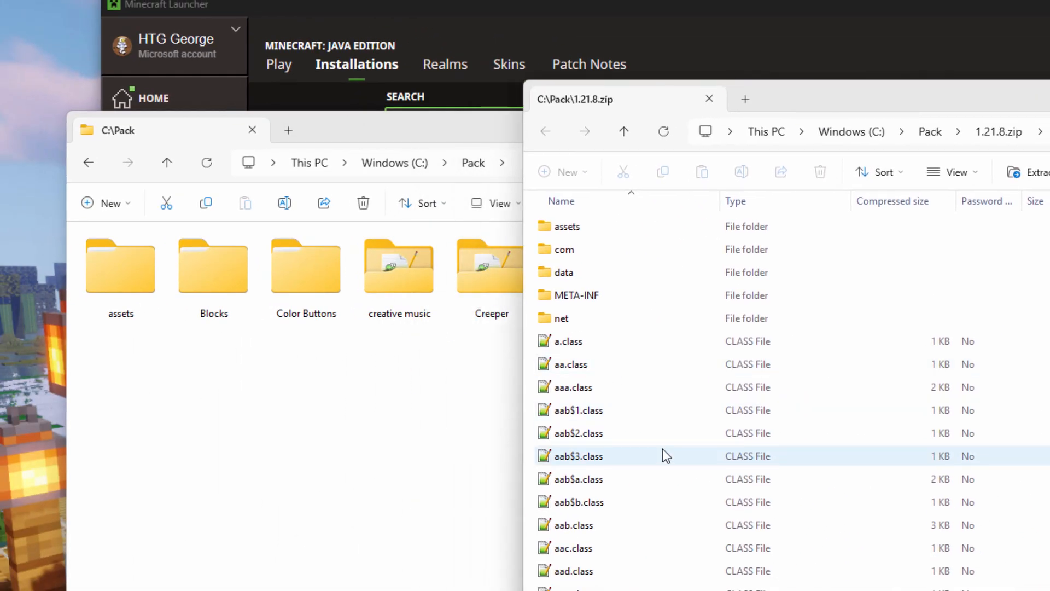
{"action": "left_click_drag", "start_coordinate": [934, 105], "coordinate": [779, 102]}
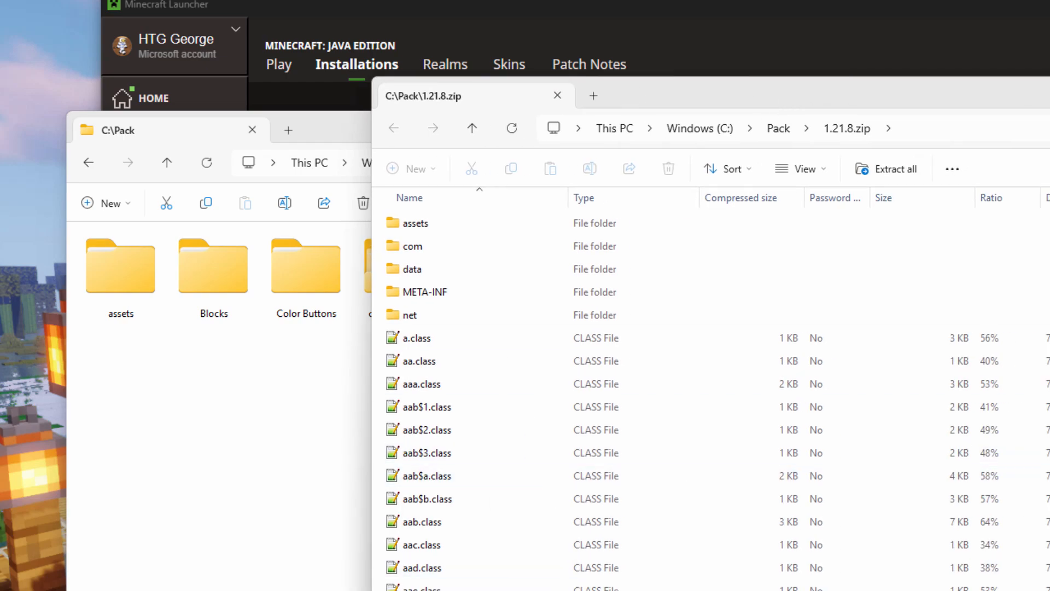
{"action": "scroll", "coordinate": [483, 341], "scroll_direction": "down", "scroll_amount": 20}
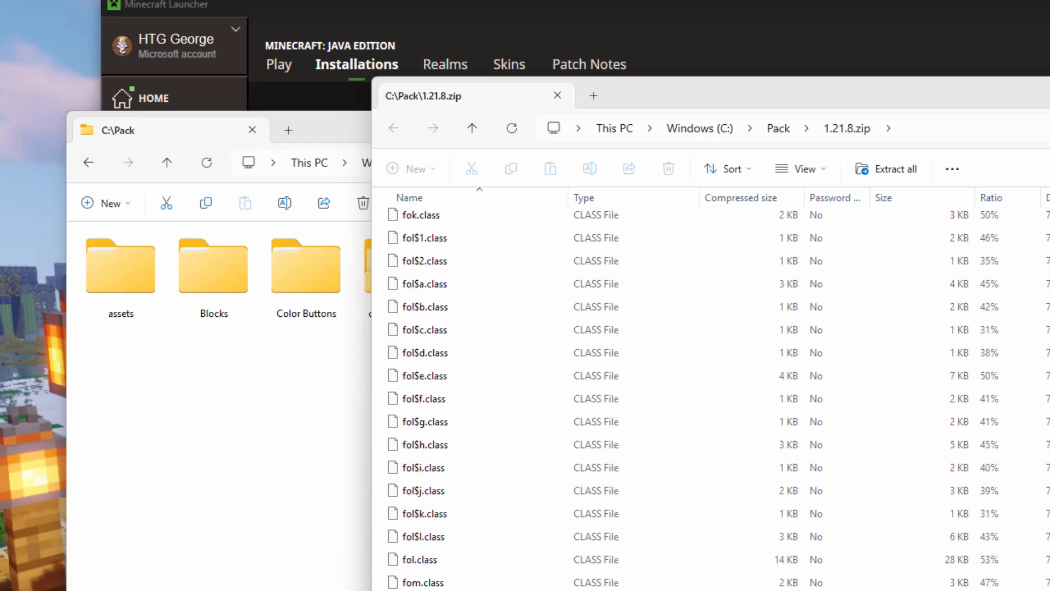
{"action": "mouse_move", "coordinate": [501, 335]}
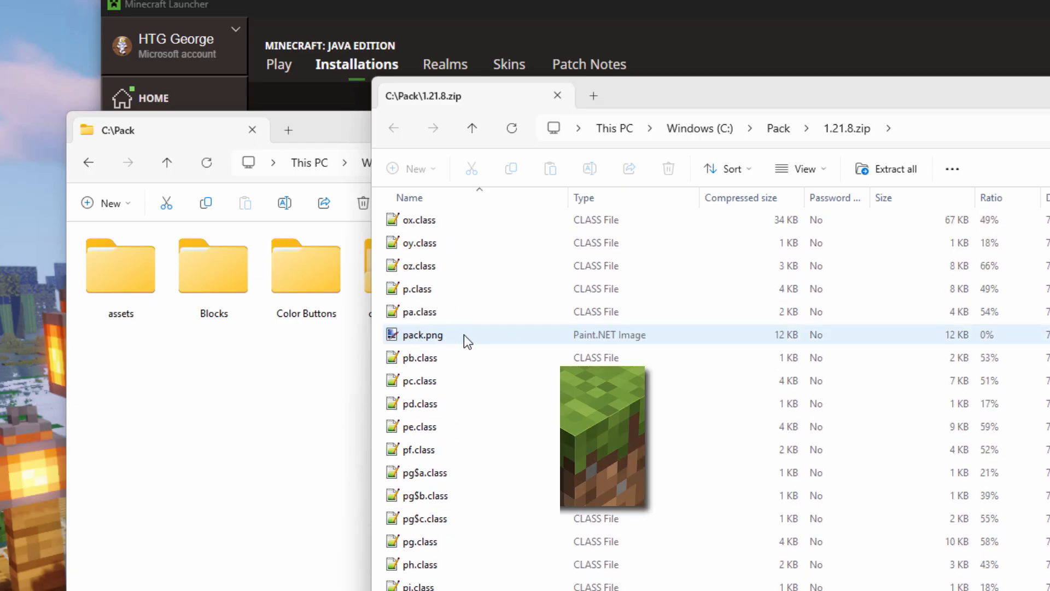
{"action": "scroll", "coordinate": [464, 334], "scroll_direction": "up", "scroll_amount": 20}
{"action": "left_click_drag", "start_coordinate": [732, 100], "coordinate": [916, 116]}
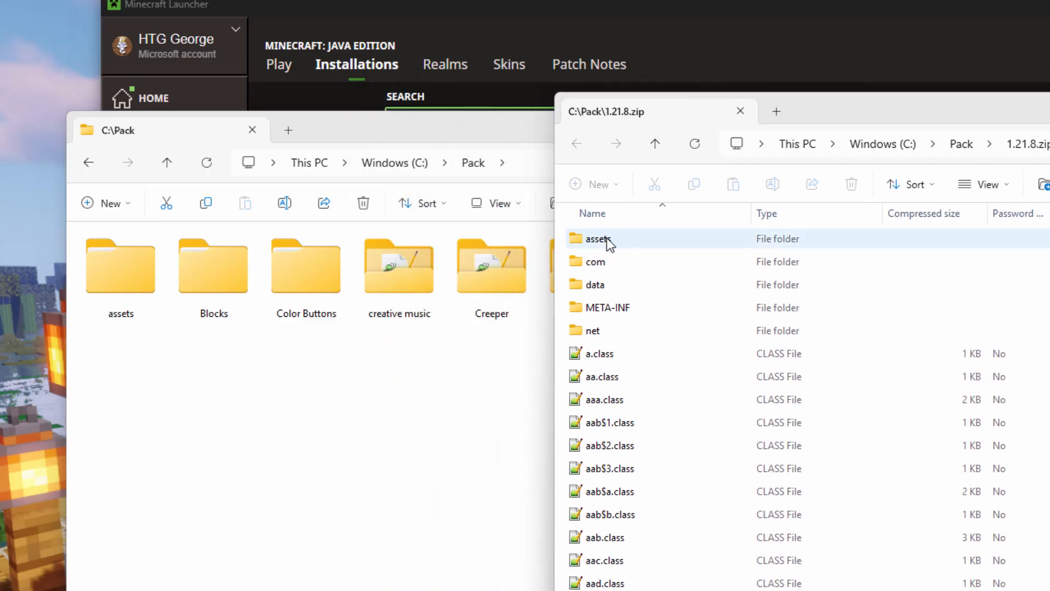
Step: Copy en_us.json from assets\minecraft\lang inside 1.21.8.zip into C:\Pack
{"action": "double_click", "coordinate": [579, 241]}
{"action": "double_click", "coordinate": [579, 239]}
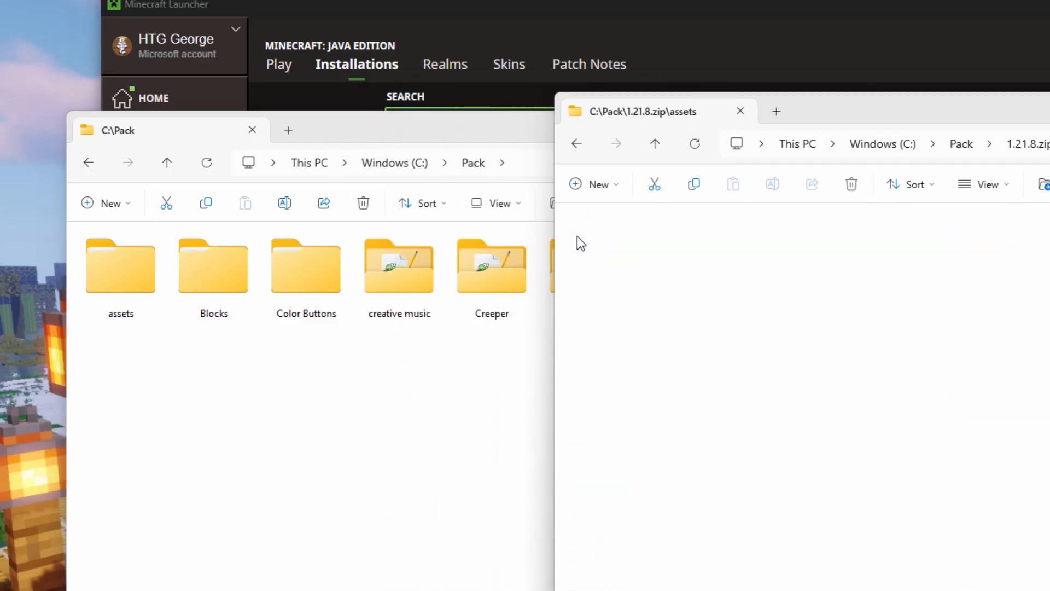
{"action": "double_click", "coordinate": [576, 354]}
{"action": "left_click", "coordinate": [604, 267]}
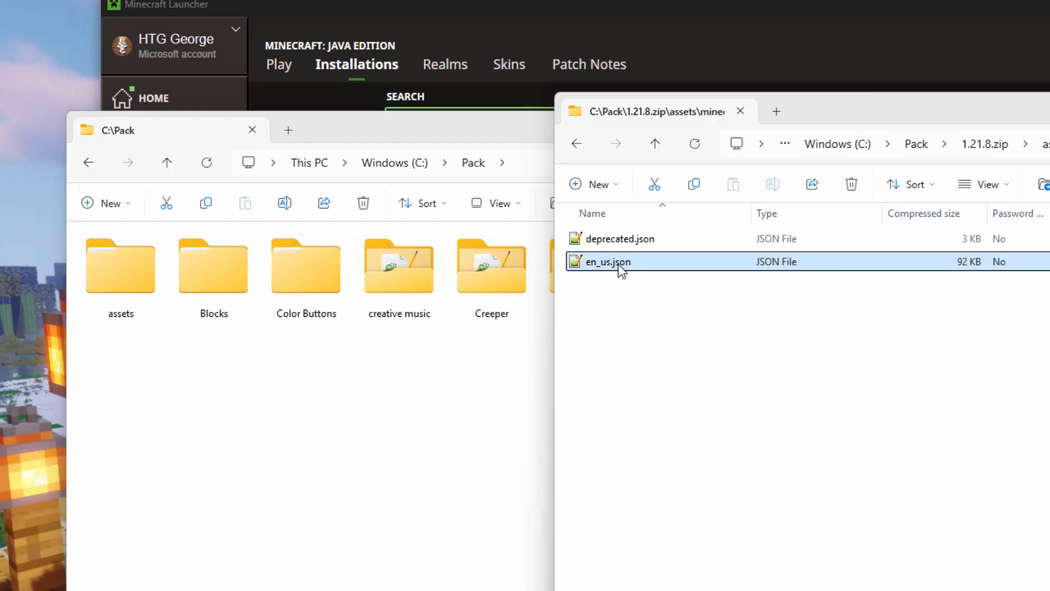
{"action": "left_click_drag", "start_coordinate": [621, 269], "coordinate": [324, 438]}
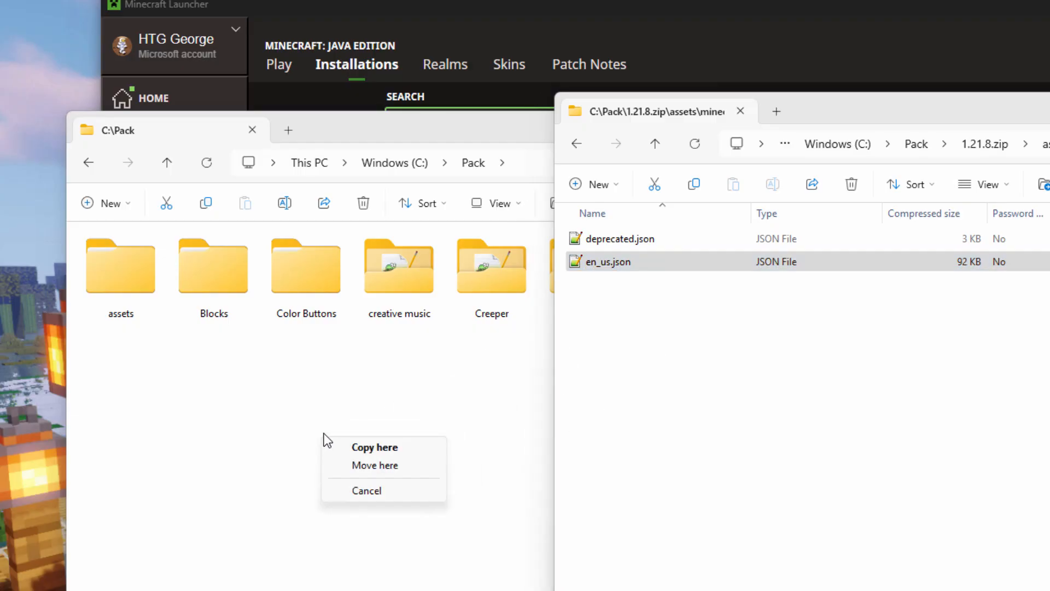
{"action": "left_click", "coordinate": [372, 448]}
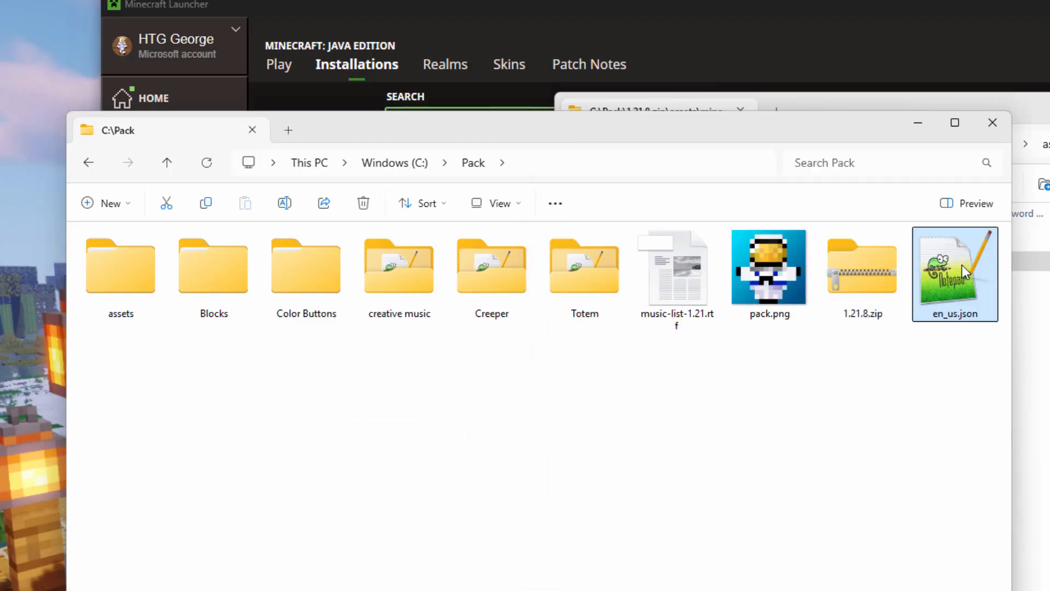
Step: Close the archive and launcher windows and open C:\Pack\en_us.json in Notepad++
{"action": "left_click_drag", "start_coordinate": [1049, 115], "coordinate": [938, 138]}
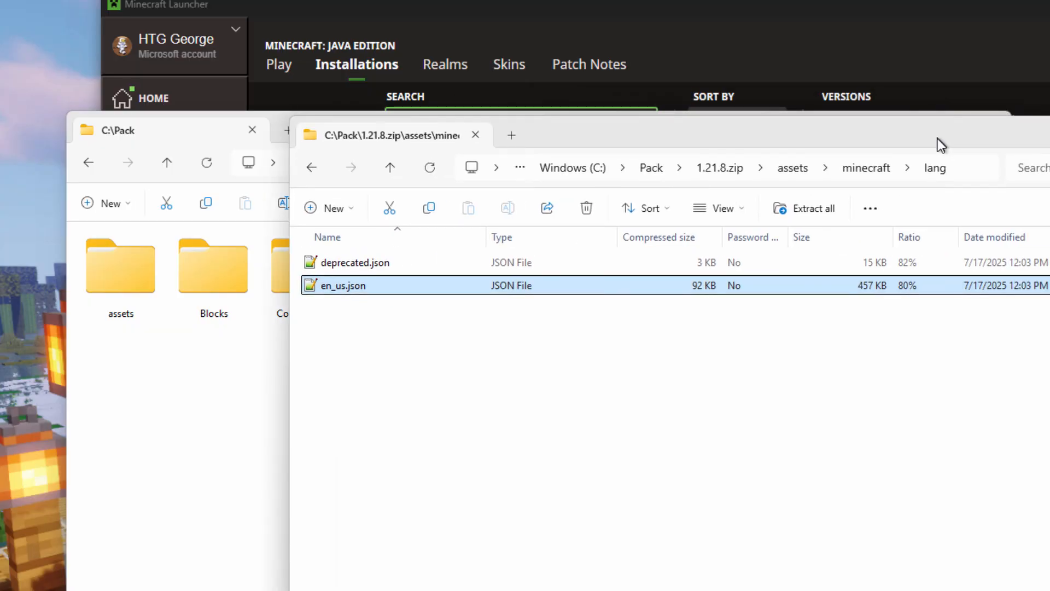
{"action": "left_click", "coordinate": [1049, 127]}
{"action": "left_click", "coordinate": [1049, 5]}
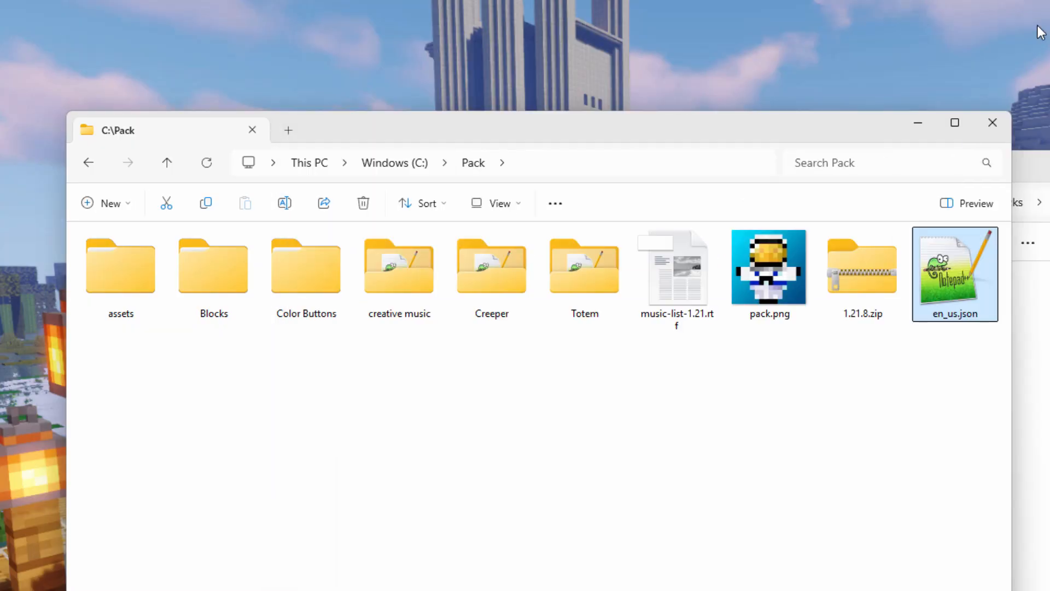
{"action": "double_click", "coordinate": [946, 280]}
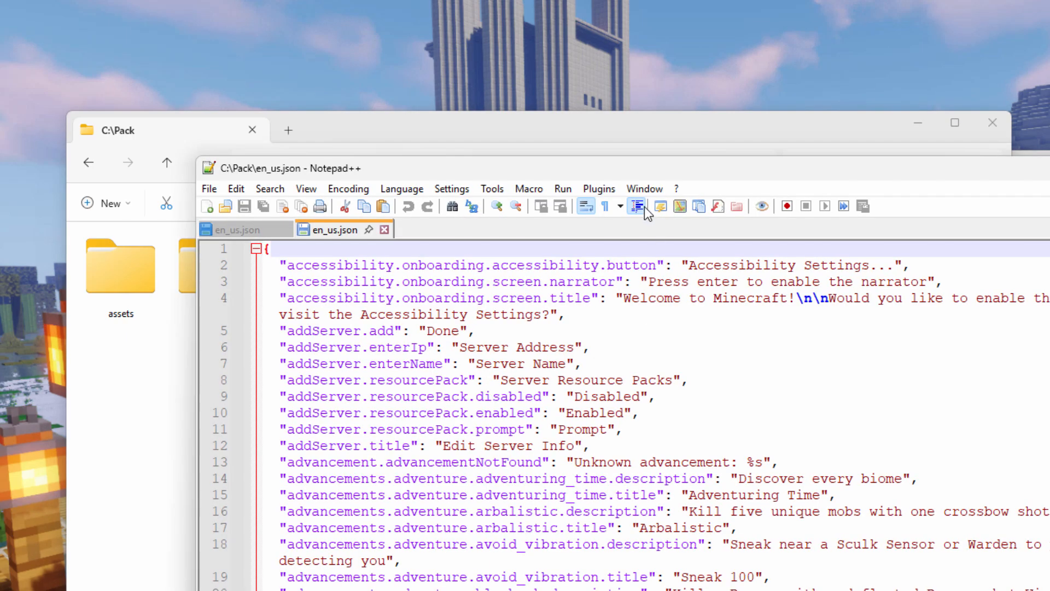
{"action": "left_click_drag", "start_coordinate": [633, 173], "coordinate": [454, 4]}
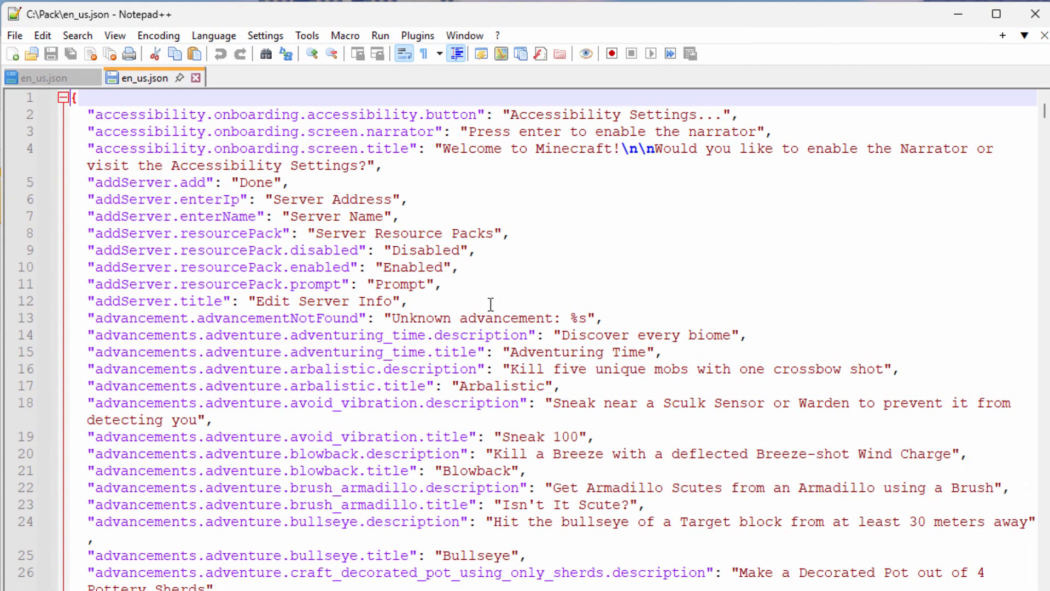
Step: Search en_us.json for "music" and go through the matches to the item.minecraft.music_disc entries
{"action": "left_click", "coordinate": [82, 36]}
{"action": "left_click", "coordinate": [92, 55]}
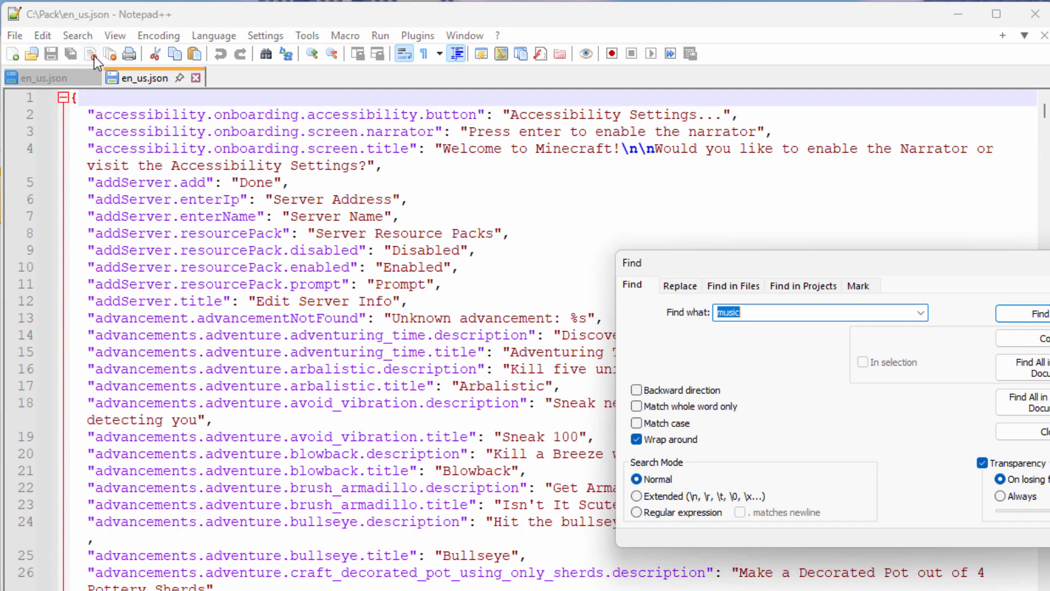
{"action": "left_click", "coordinate": [762, 312]}
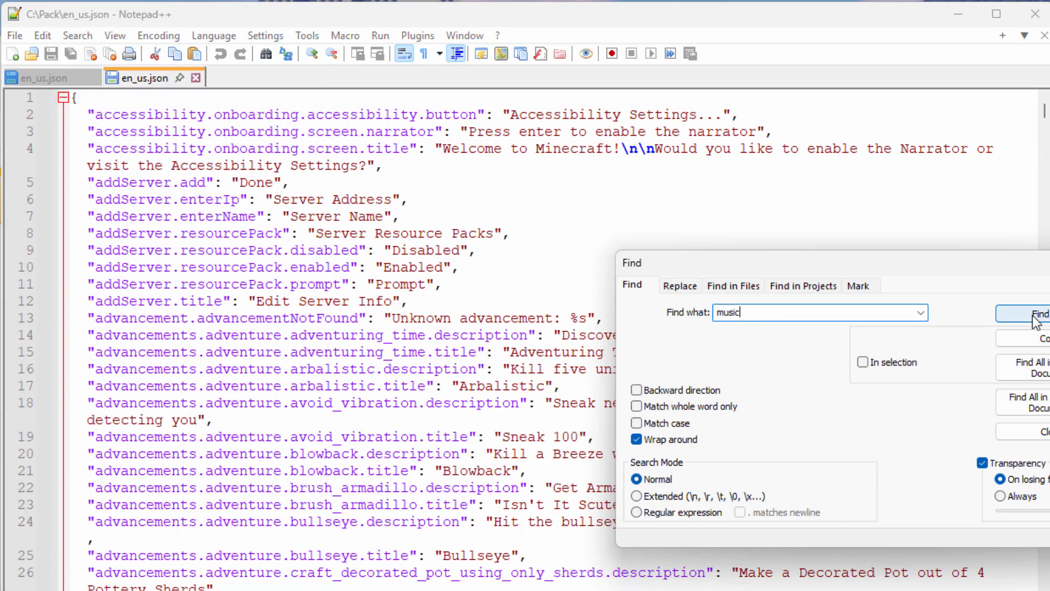
{"action": "left_click", "coordinate": [1035, 321]}
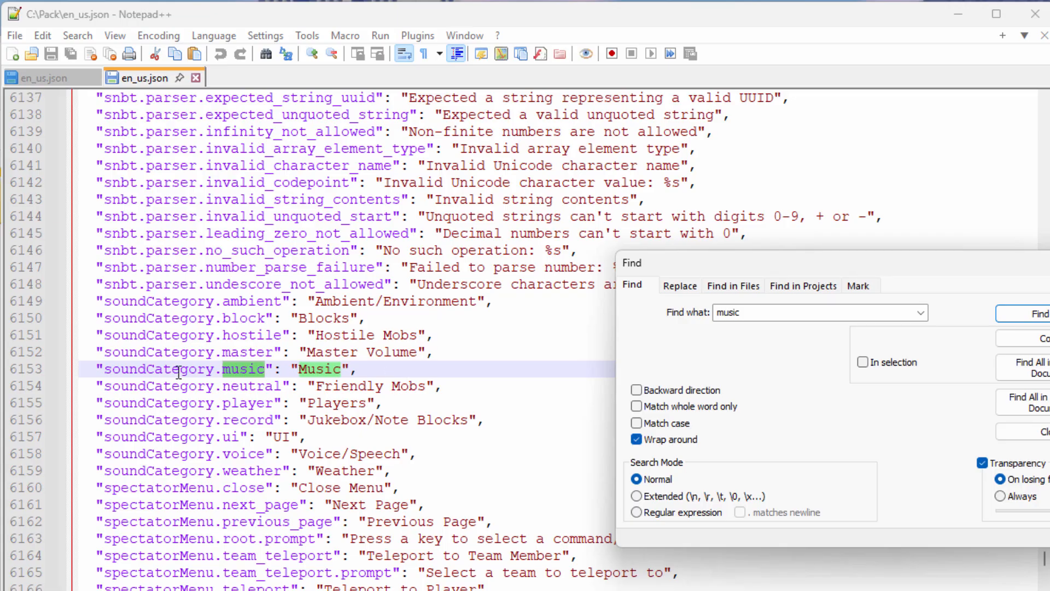
{"action": "left_click", "coordinate": [1038, 320]}
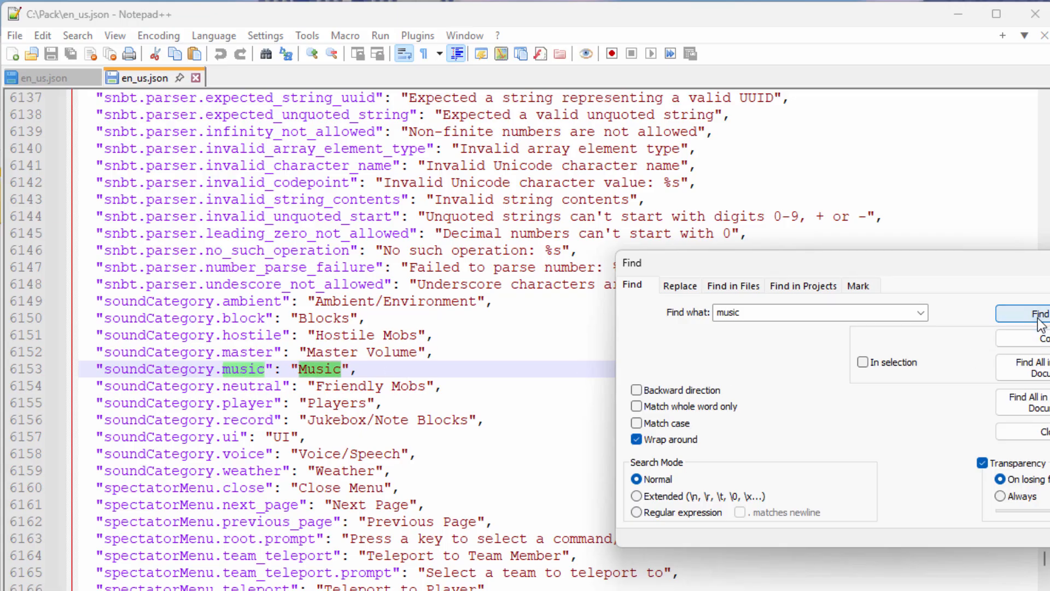
{"action": "left_click", "coordinate": [1040, 320]}
{"action": "left_click", "coordinate": [1042, 323]}
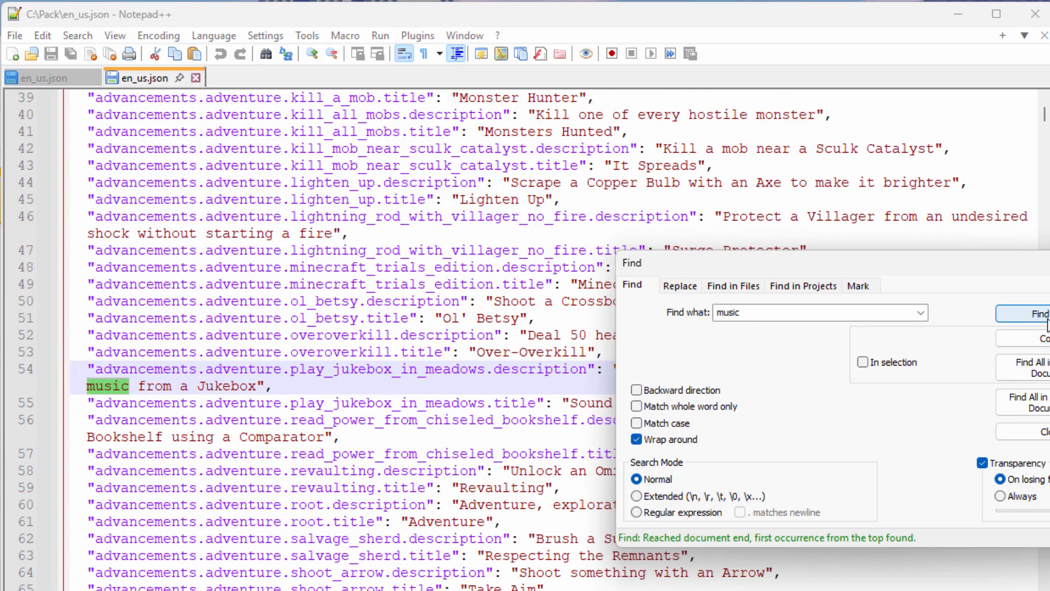
{"action": "left_click", "coordinate": [1039, 320]}
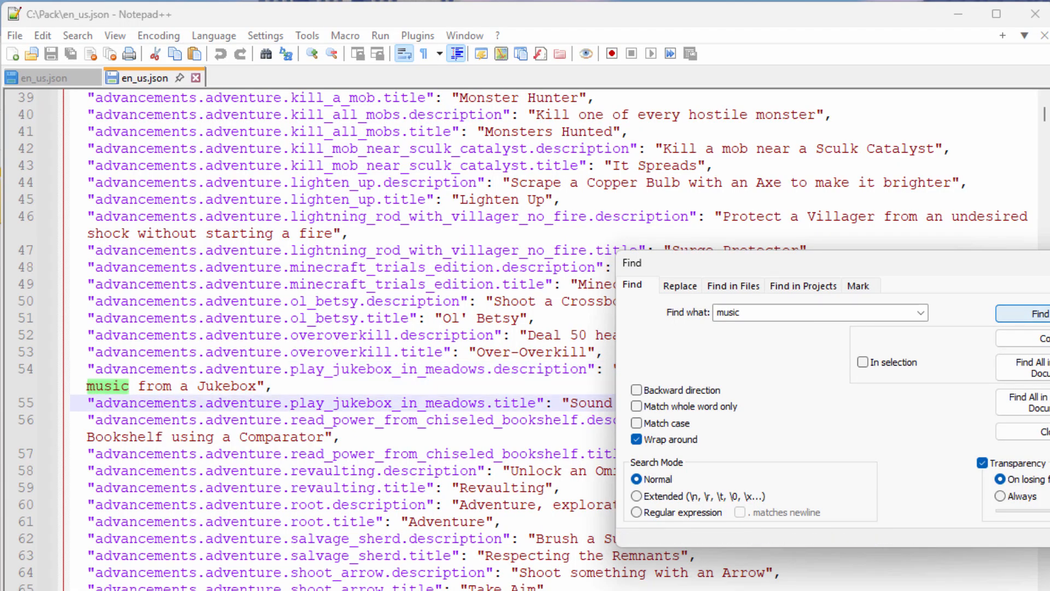
{"action": "left_click", "coordinate": [1039, 320]}
{"action": "left_click", "coordinate": [370, 362]}
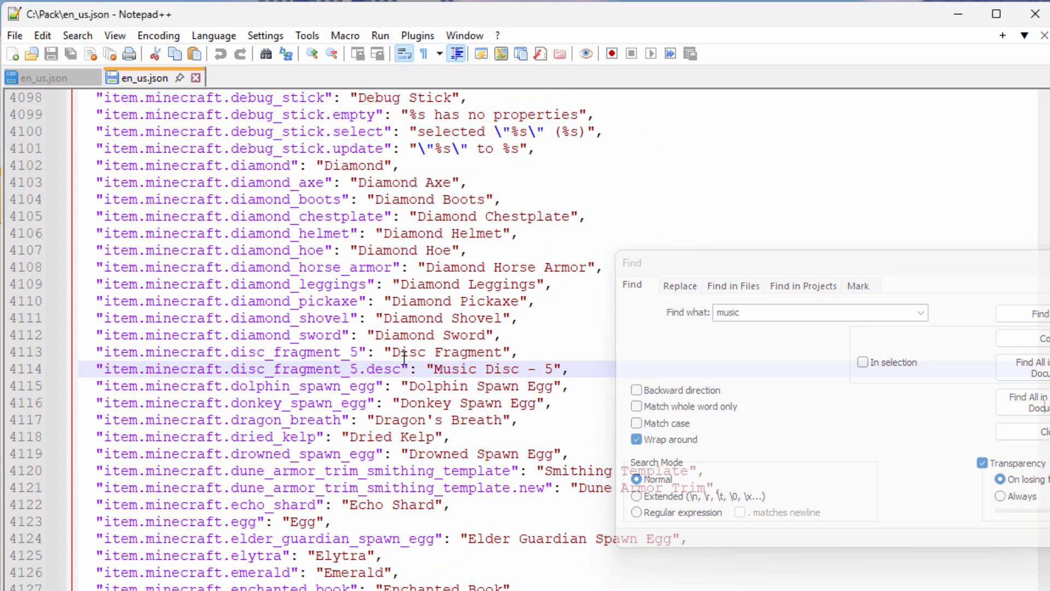
{"action": "left_click", "coordinate": [301, 368]}
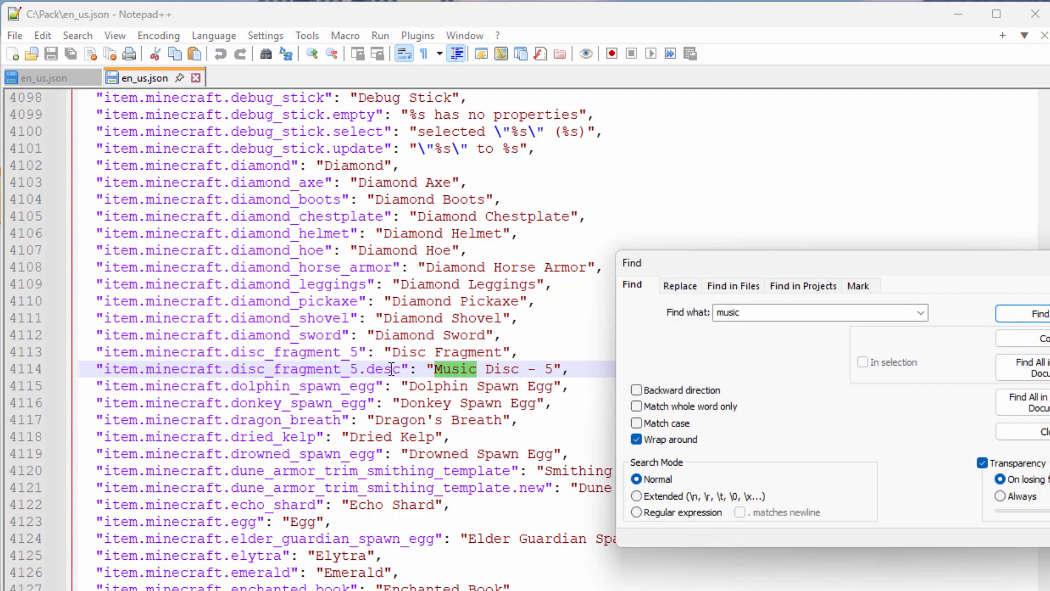
{"action": "left_click", "coordinate": [1007, 316]}
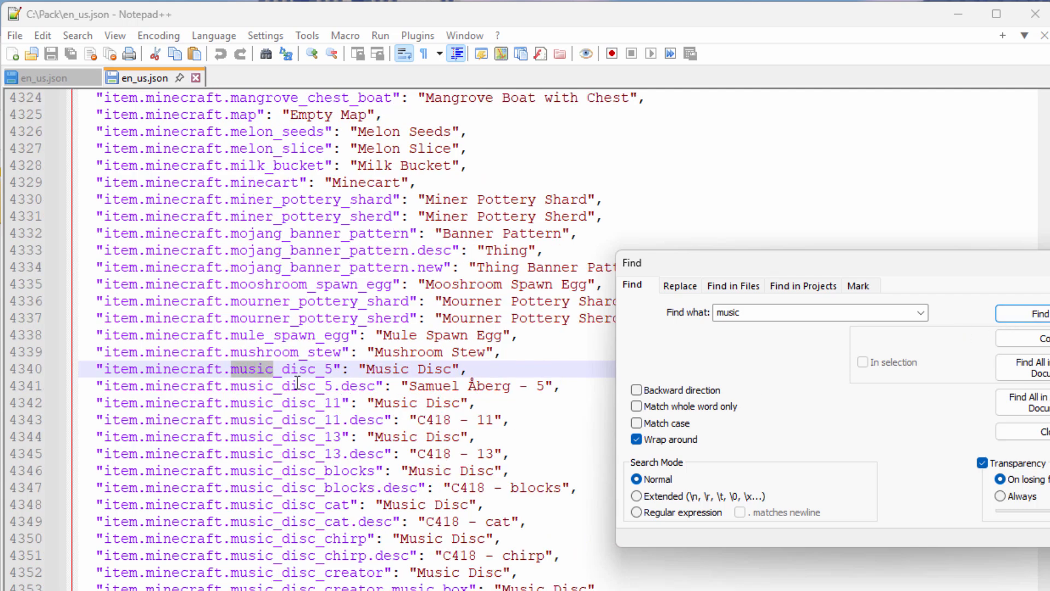
Step: Examine the name and description lines of music_disc_5 and music_disc_11, including the description text of disc 11
{"action": "left_click", "coordinate": [507, 372]}
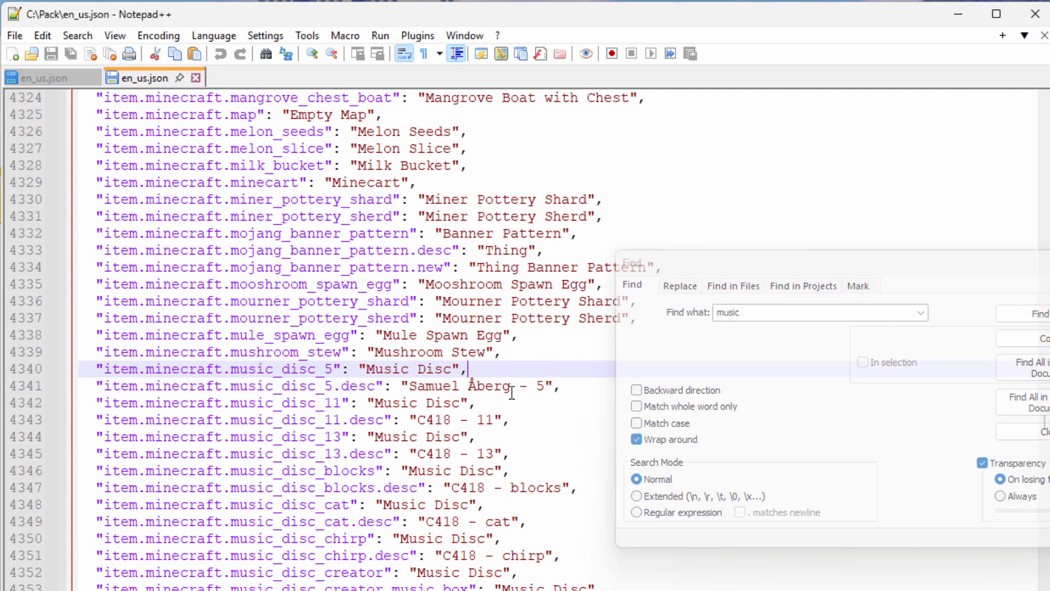
{"action": "left_click", "coordinate": [447, 375]}
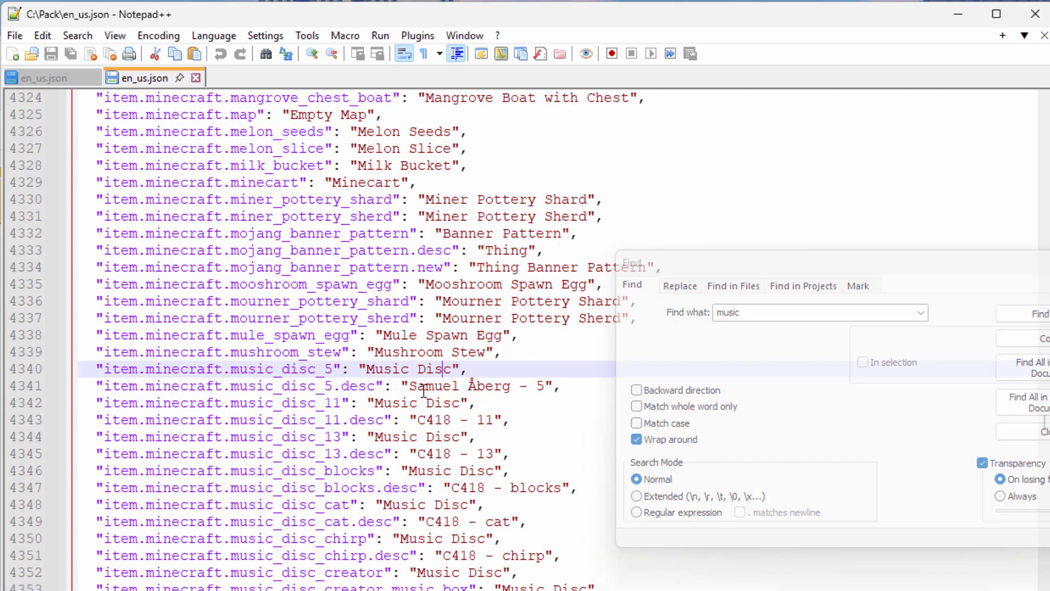
{"action": "left_click", "coordinate": [335, 392]}
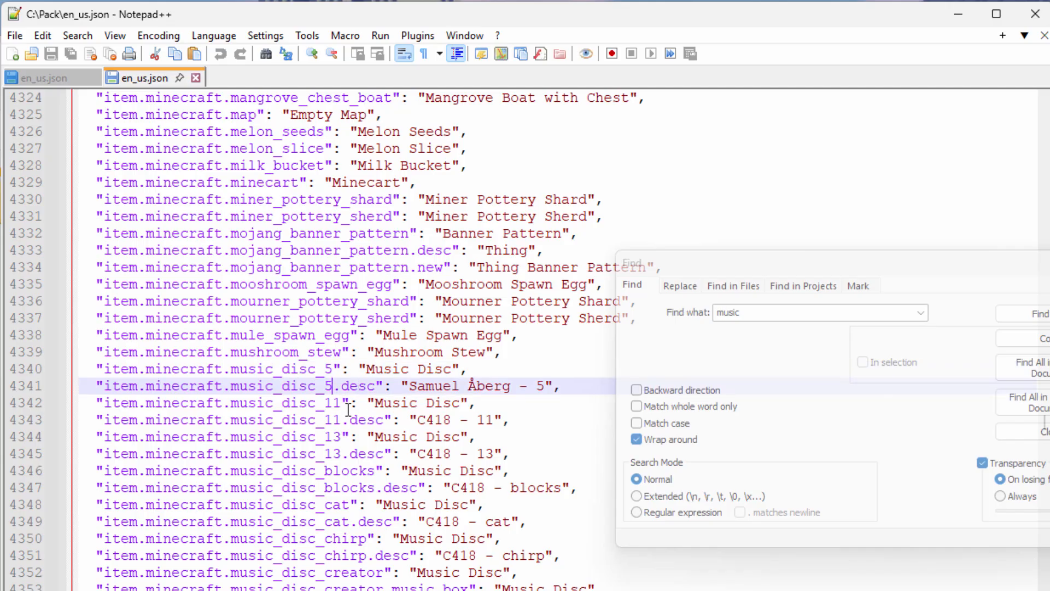
{"action": "left_click", "coordinate": [343, 404]}
{"action": "left_click", "coordinate": [347, 421]}
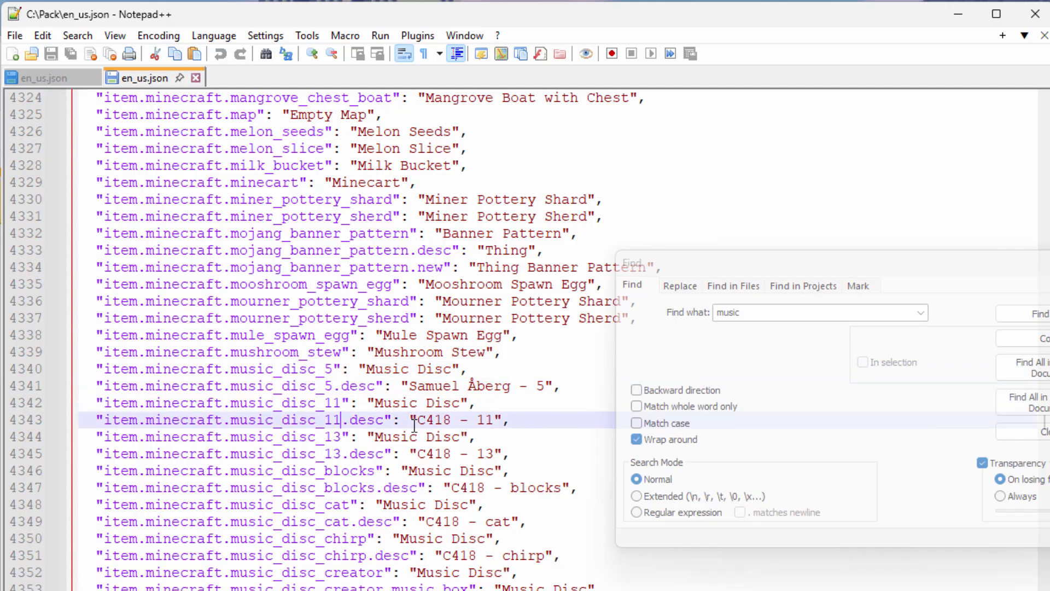
{"action": "left_click_drag", "start_coordinate": [461, 404], "coordinate": [493, 423]}
{"action": "left_click", "coordinate": [423, 422]}
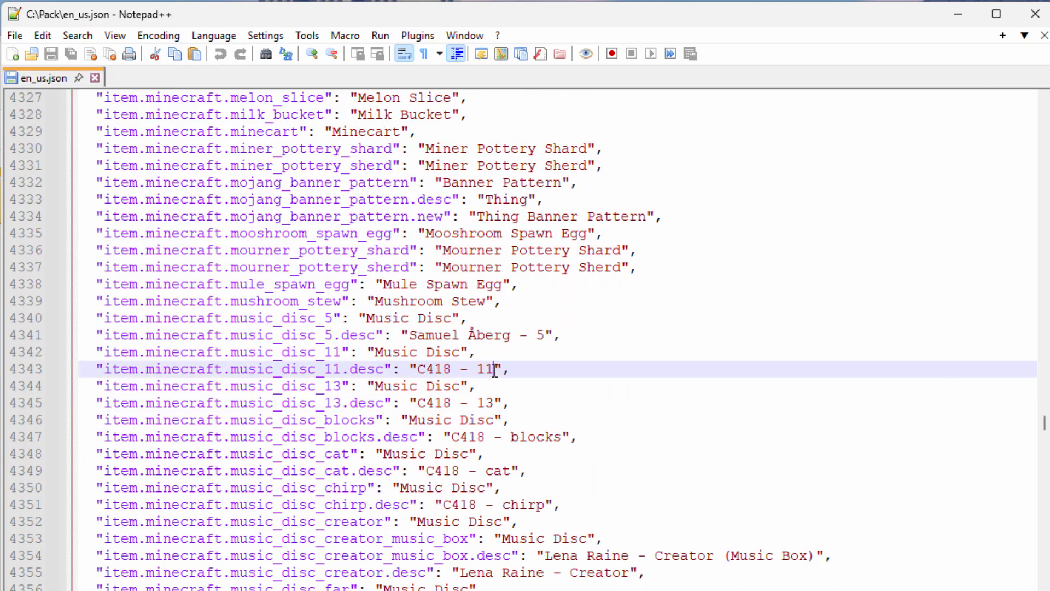
{"action": "left_click_drag", "start_coordinate": [494, 370], "coordinate": [427, 371]}
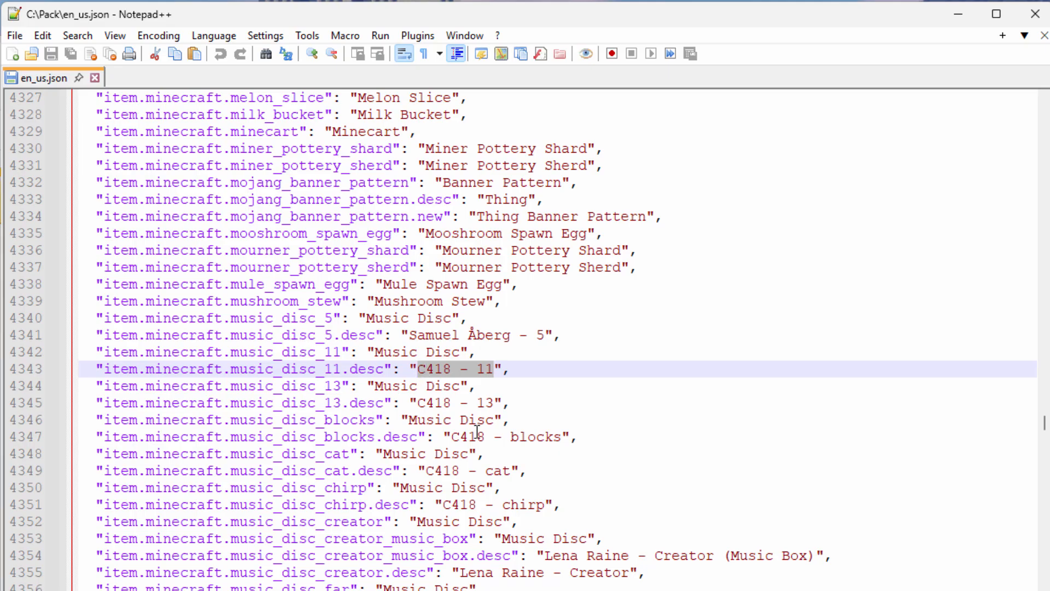
Step: Replace the description text of item.minecraft.music_disc_blocks.desc with "Vishnu"
{"action": "left_click_drag", "start_coordinate": [562, 436], "coordinate": [452, 438]}
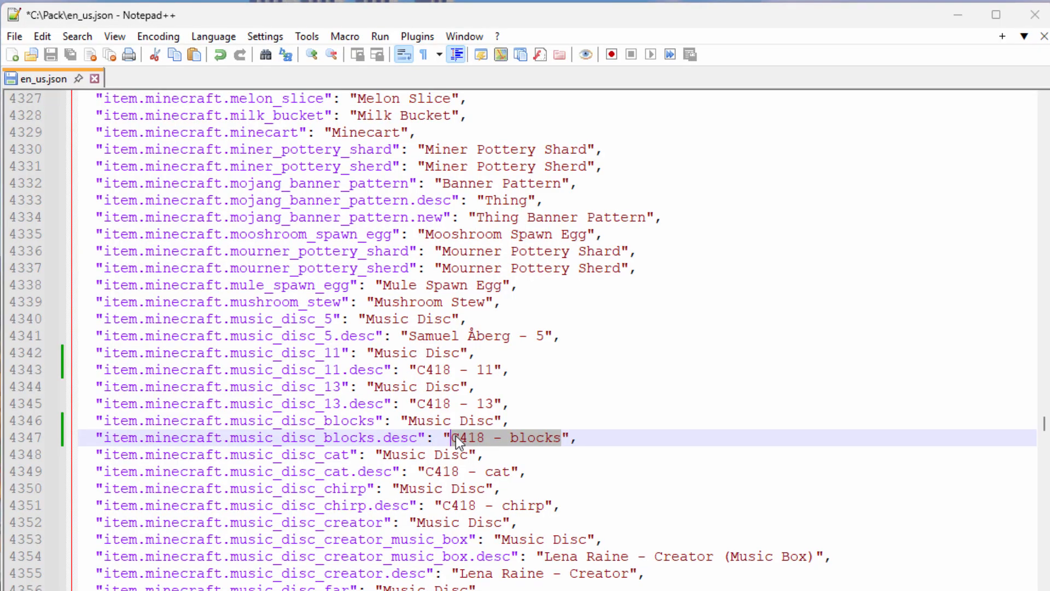
{"action": "type", "text": "Vishnu"}
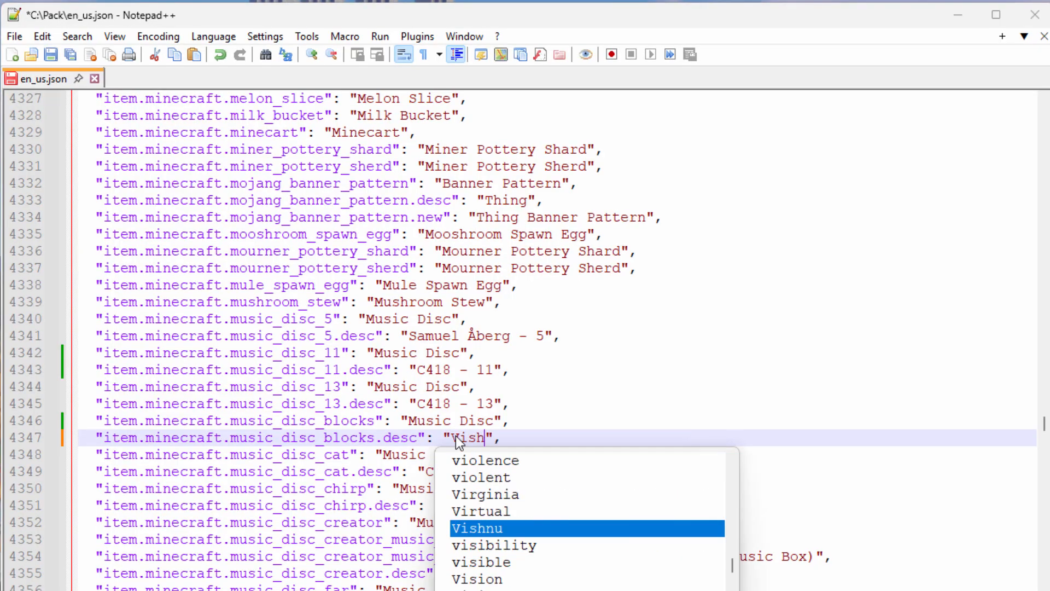
{"action": "double_click", "coordinate": [477, 438]}
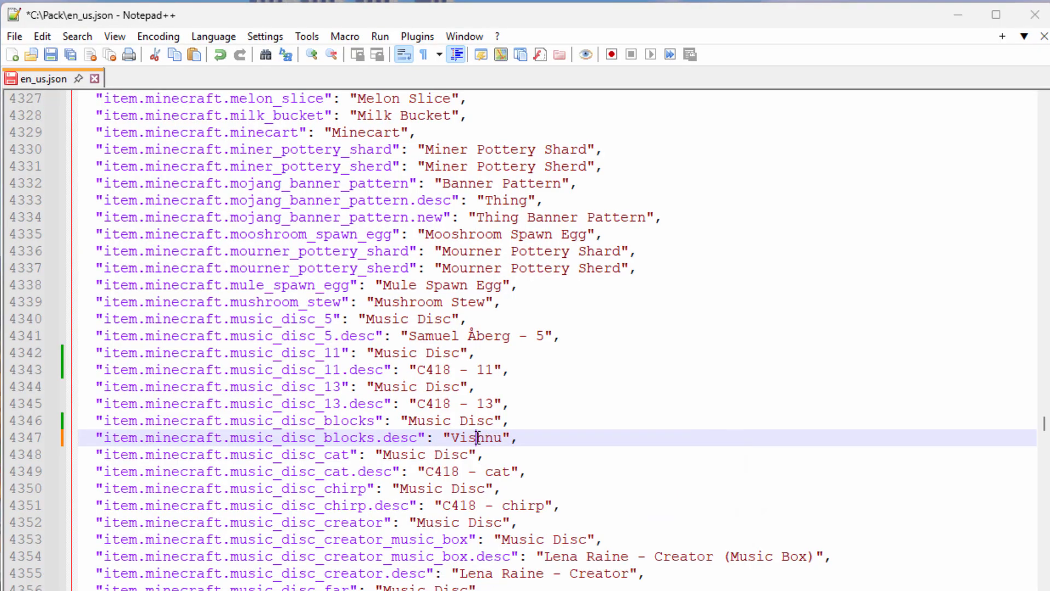
Step: Replace the name text of item.minecraft.music_disc_blocks with "Vishnu", copied from its description line
{"action": "right_click", "coordinate": [479, 438]}
{"action": "left_click", "coordinate": [549, 99]}
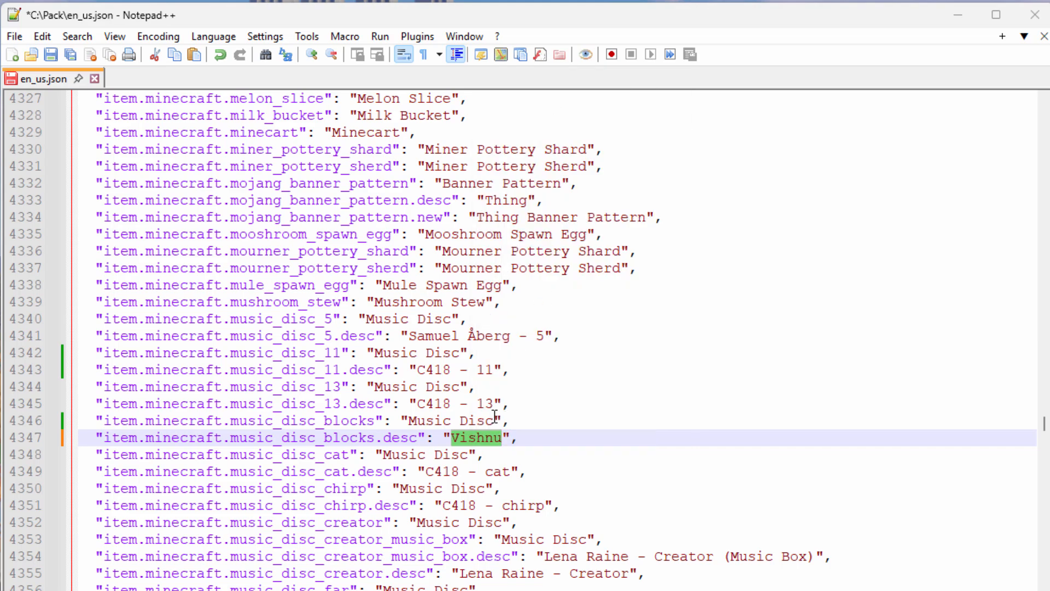
{"action": "left_click_drag", "start_coordinate": [495, 421], "coordinate": [409, 422]}
{"action": "right_click", "coordinate": [432, 424]}
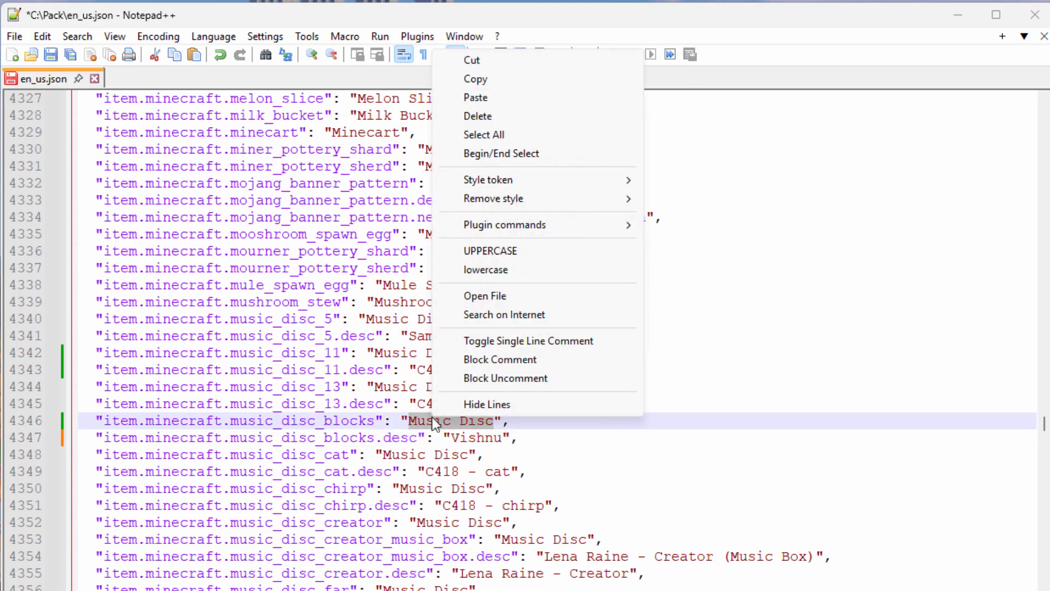
{"action": "left_click", "coordinate": [487, 99]}
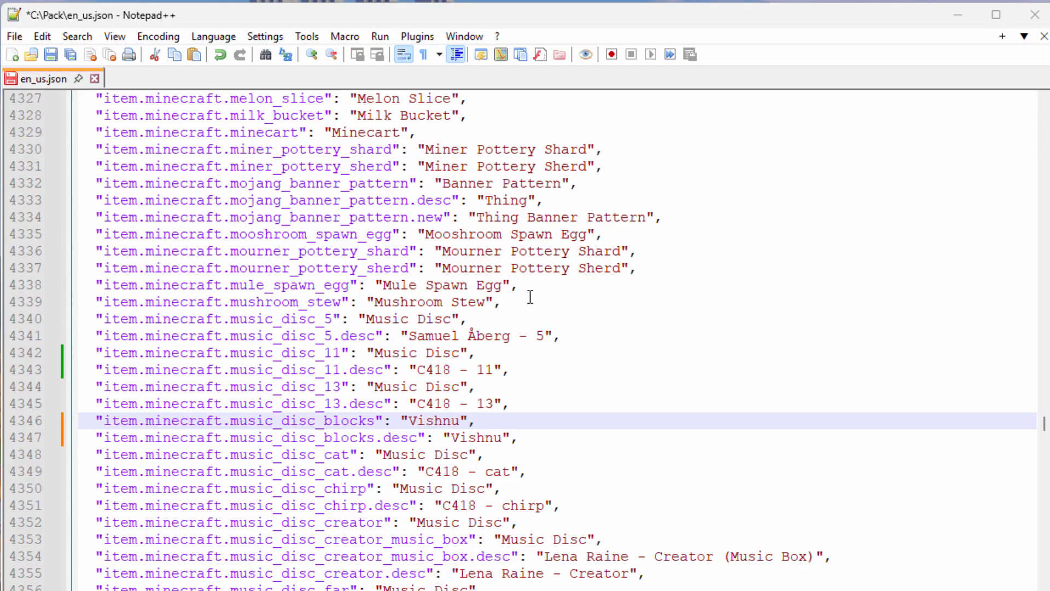
Step: Set both the description and the name of item.minecraft.music_disc_11 to "Happy Day" and save en_us.json
{"action": "left_click", "coordinate": [489, 371]}
{"action": "left_click_drag", "start_coordinate": [493, 370], "coordinate": [418, 369]}
{"action": "type", "text": "Happy Day"}
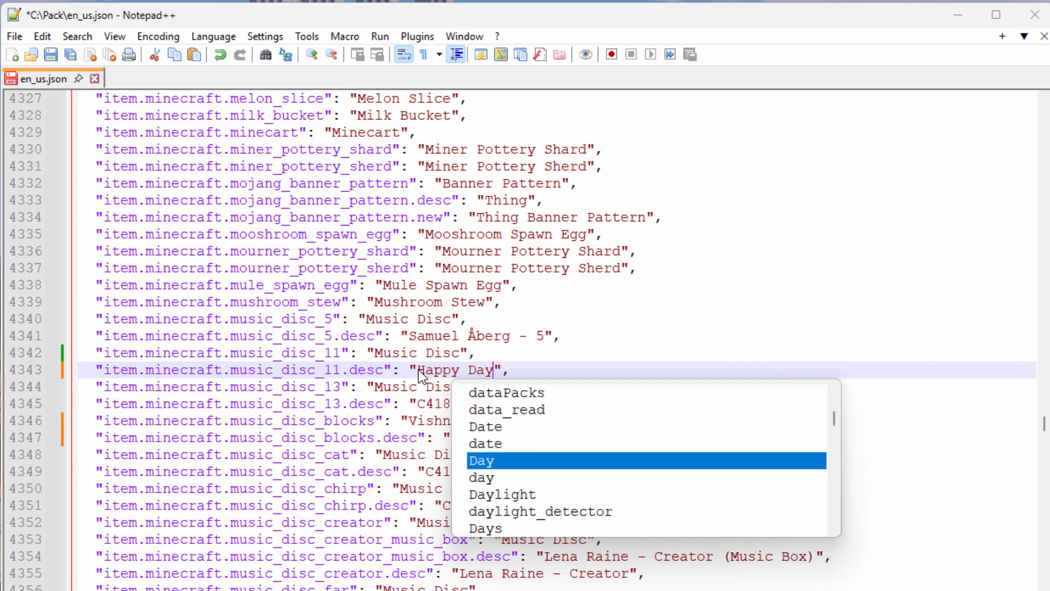
{"action": "left_click_drag", "start_coordinate": [494, 371], "coordinate": [378, 355]}
{"action": "right_click", "coordinate": [429, 370]}
{"action": "left_click", "coordinate": [472, 399]}
{"action": "right_click", "coordinate": [393, 356]}
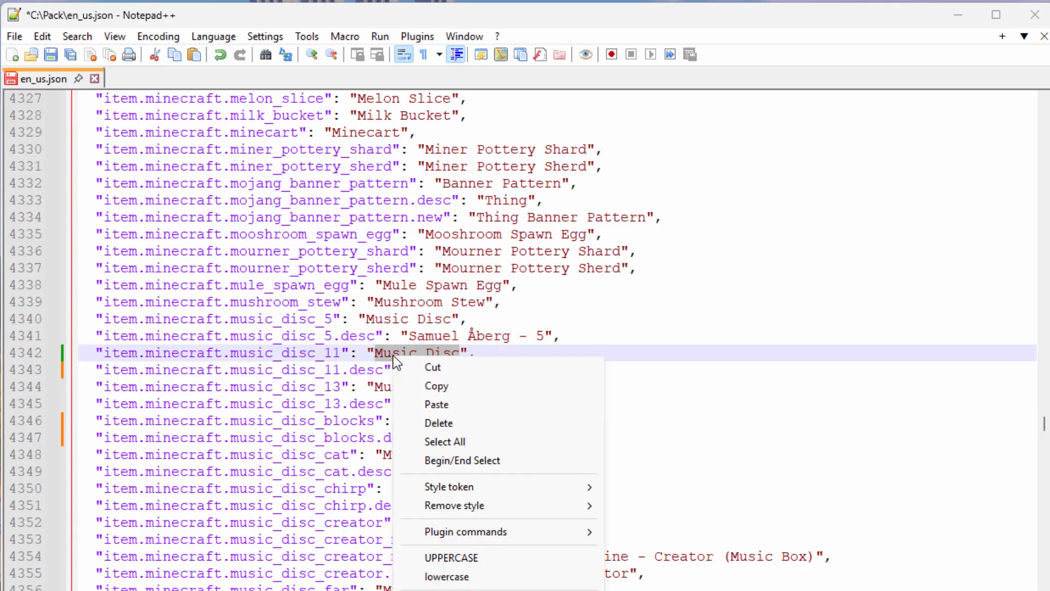
{"action": "left_click", "coordinate": [440, 403]}
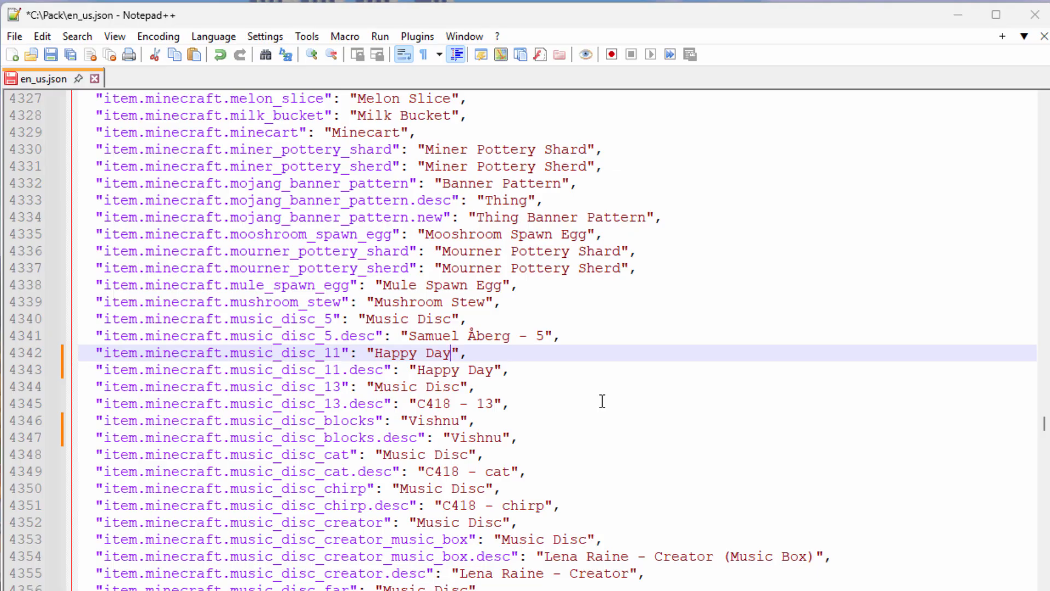
{"action": "key", "text": "ctrl+s"}
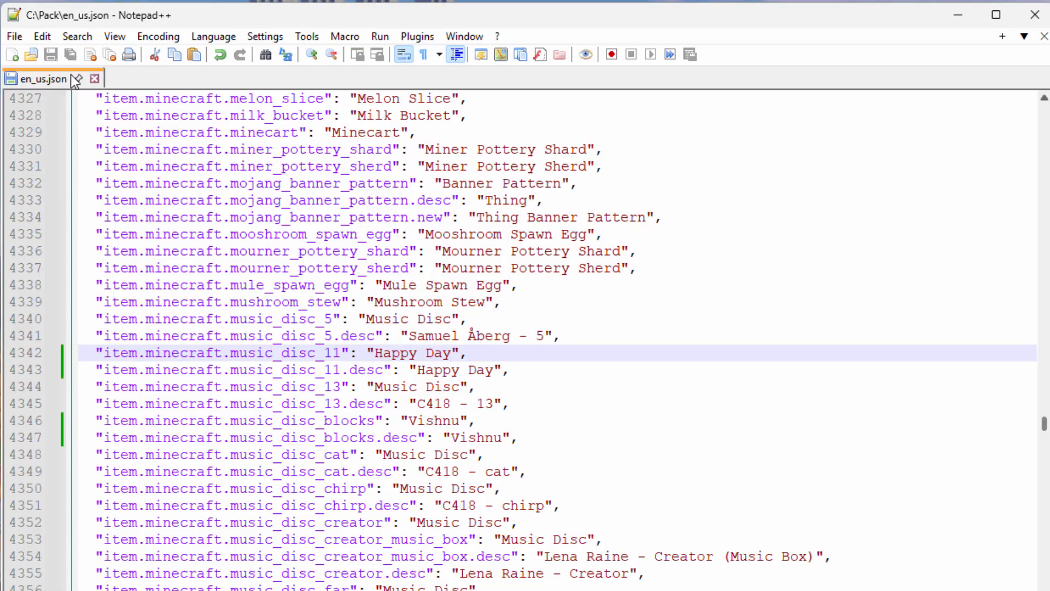
Step: Search en_us.json for "jukebox" and go to the jukebox_song.minecraft entries for discs 11 and blocks
{"action": "left_click", "coordinate": [77, 36]}
{"action": "left_click", "coordinate": [90, 92]}
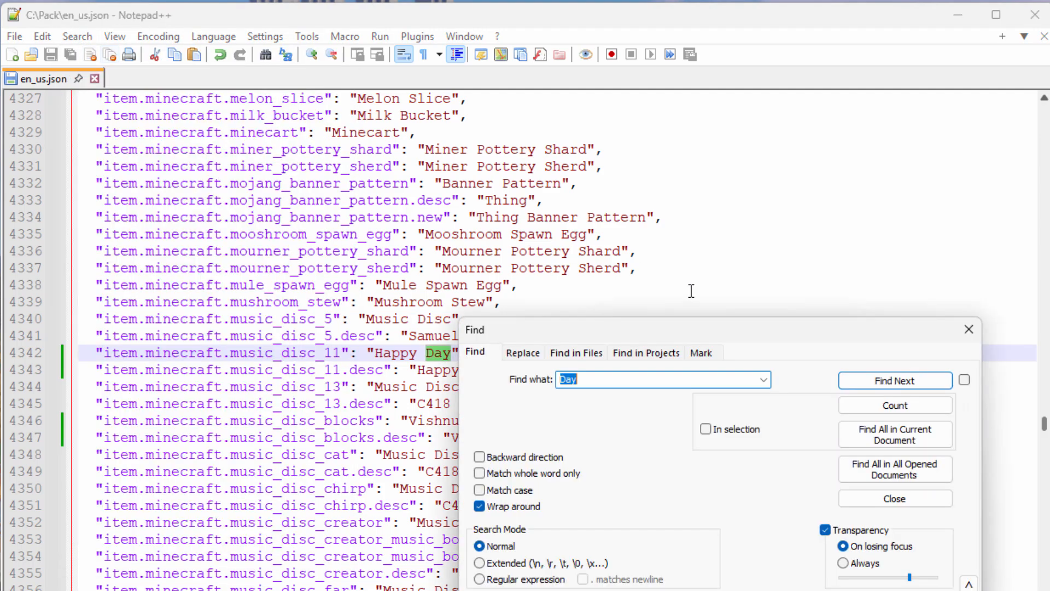
{"action": "left_click_drag", "start_coordinate": [692, 326], "coordinate": [705, 316]}
{"action": "type", "text": "Juke"}
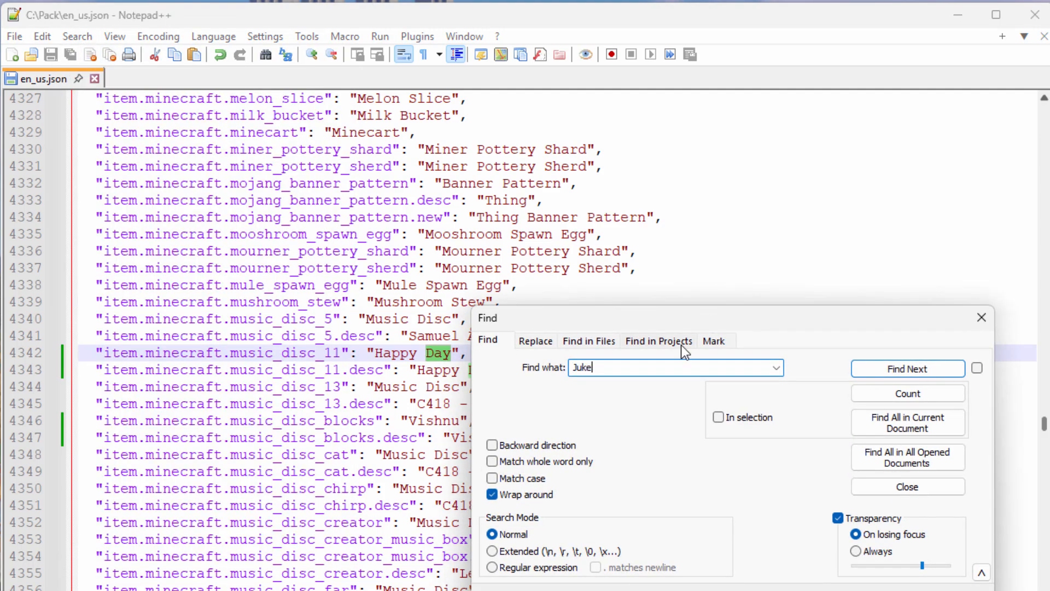
{"action": "type", "text": "box"}
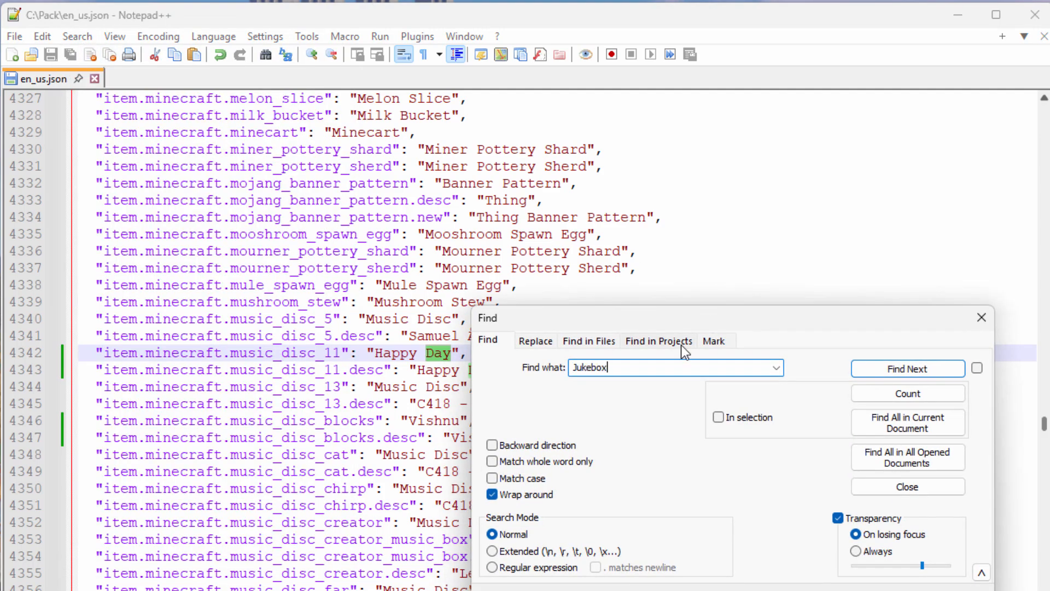
{"action": "left_click", "coordinate": [882, 370]}
{"action": "left_click", "coordinate": [219, 389]}
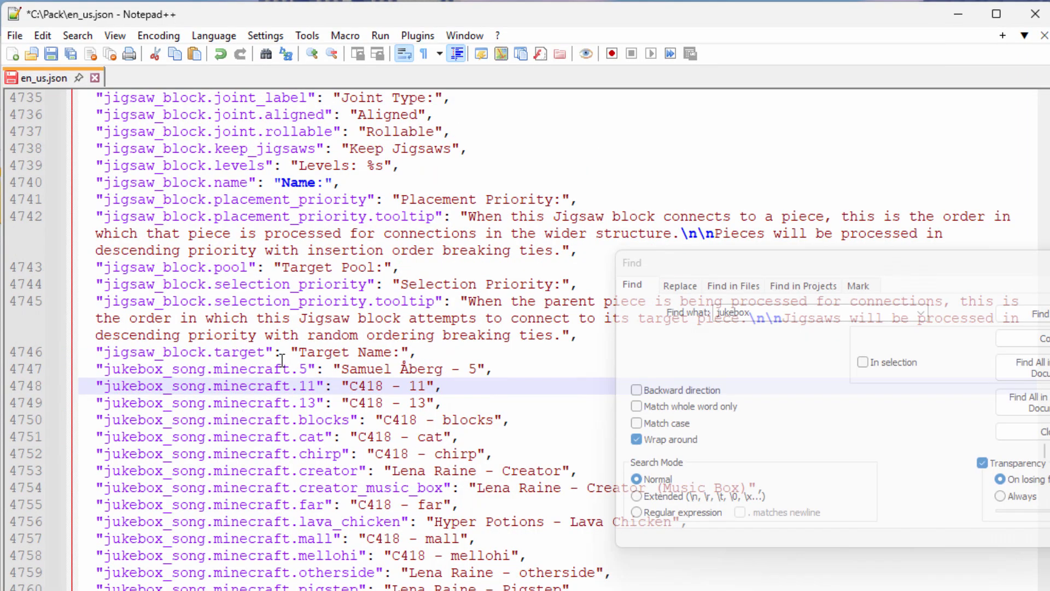
{"action": "left_click", "coordinate": [401, 418]}
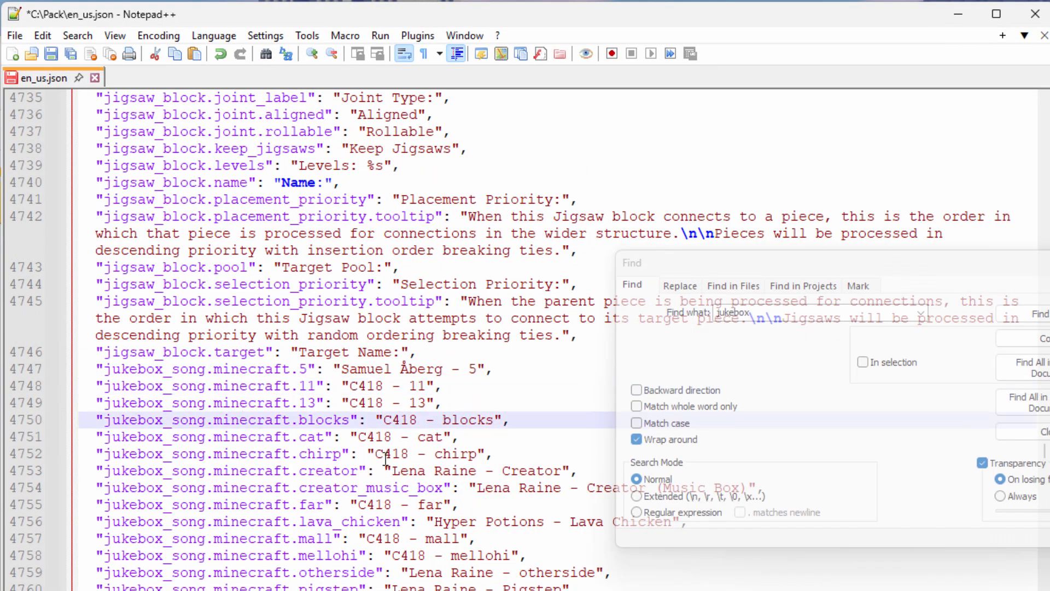
Step: Replace the text of jukebox_song.minecraft.11 with "Happy Day" and that of jukebox_song.minecraft.blocks with "Vishnu"
{"action": "left_click", "coordinate": [430, 386]}
{"action": "left_click_drag", "start_coordinate": [425, 386], "coordinate": [350, 387]}
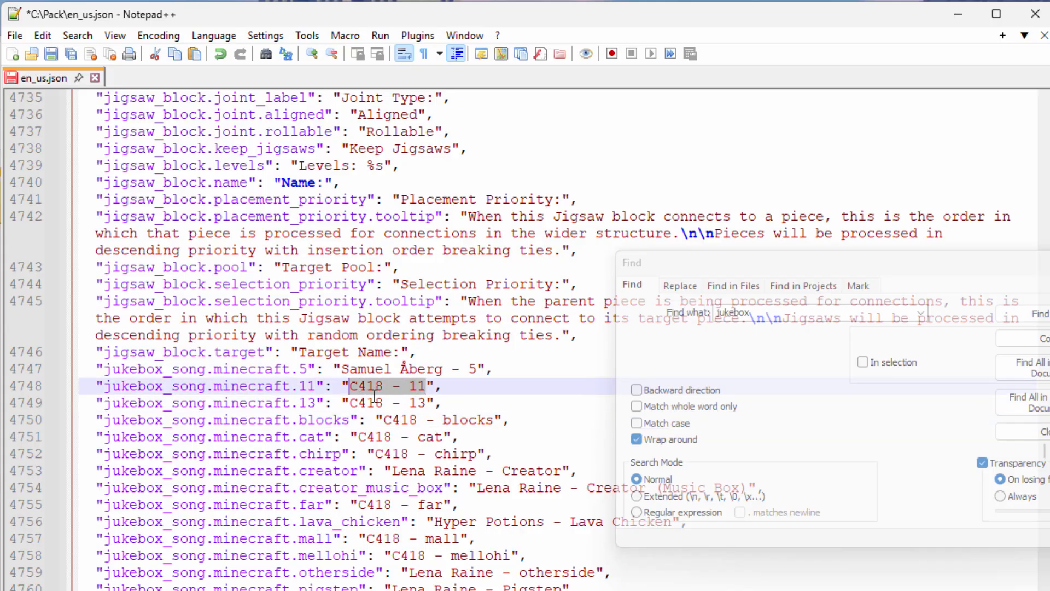
{"action": "type", "text": "Happy Day"}
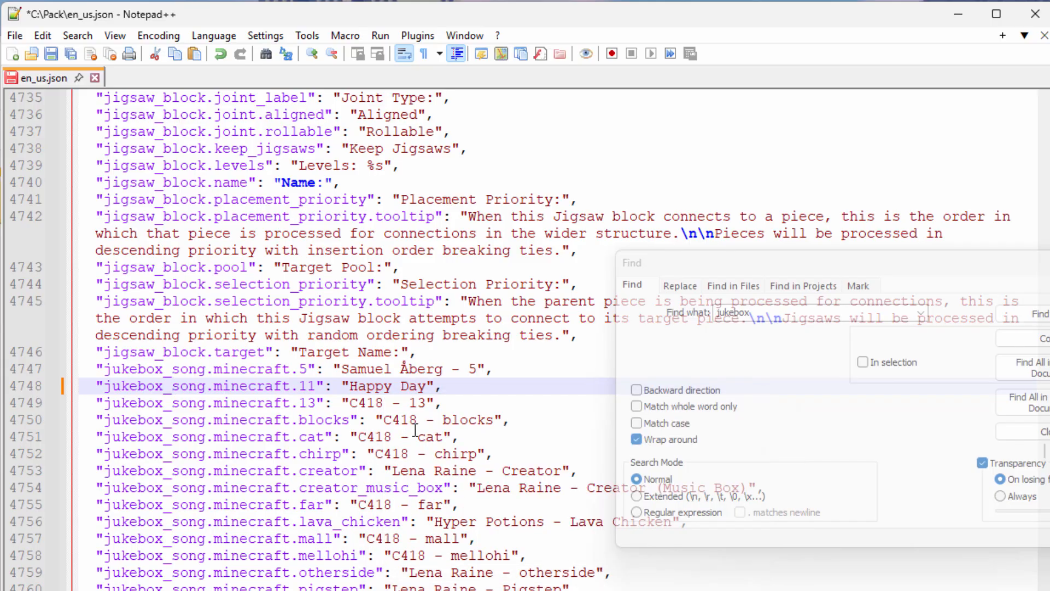
{"action": "left_click_drag", "start_coordinate": [495, 420], "coordinate": [385, 419]}
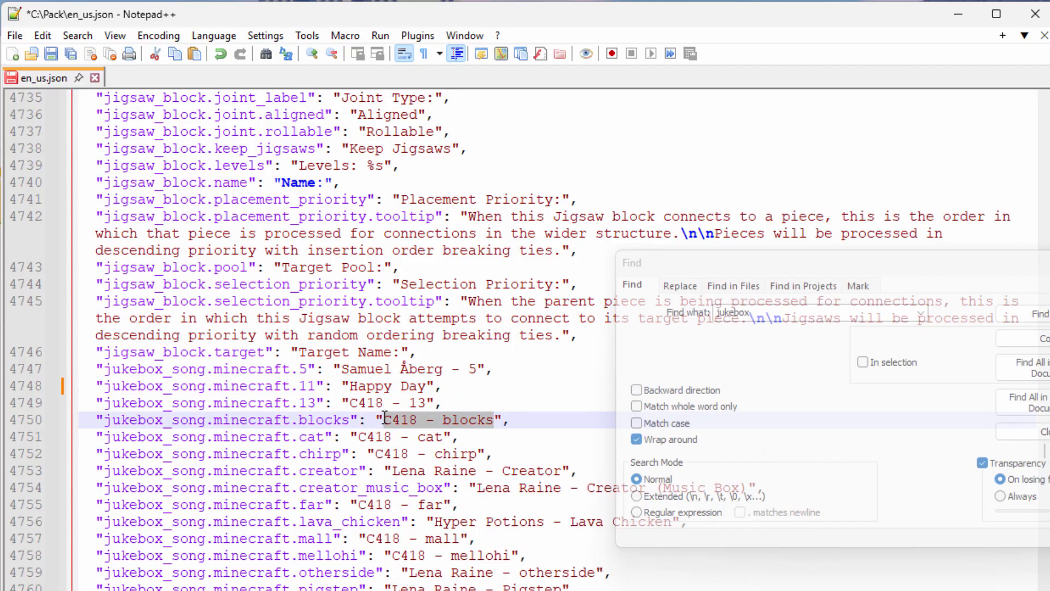
{"action": "type", "text": "Vishnu"}
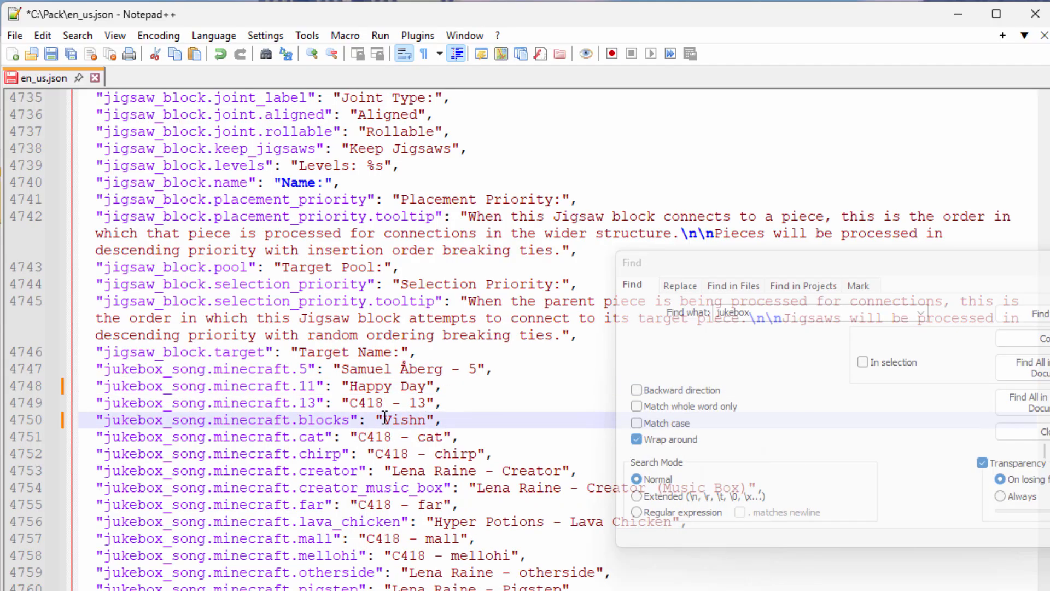
{"action": "key", "text": "Right"}
Step: Close the Find dialog and the Notepad++ window with en_us.json
{"action": "key", "text": "ctrl+f"}
{"action": "key", "text": "Escape"}
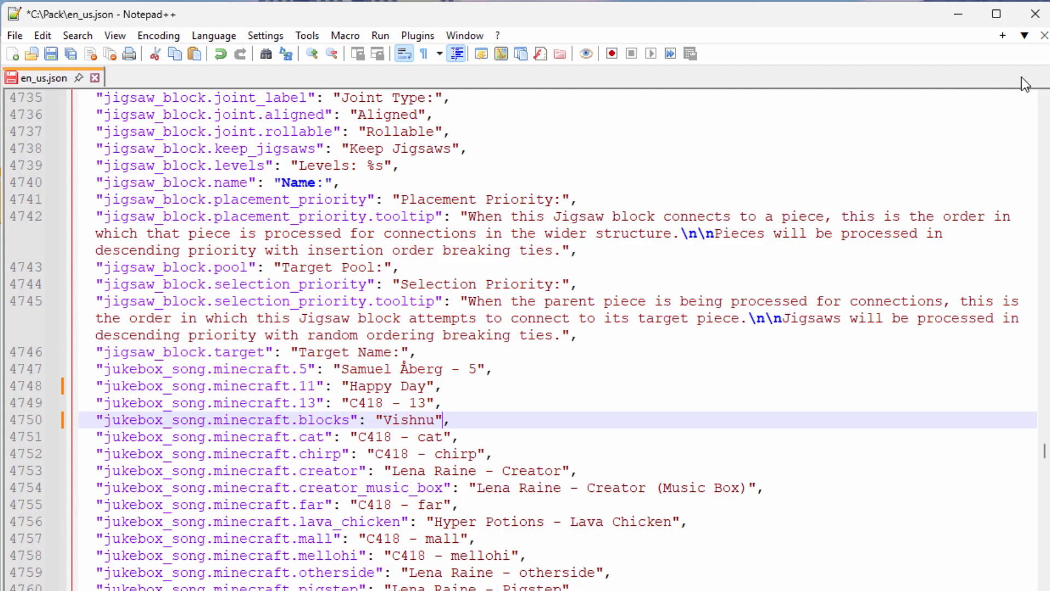
{"action": "left_click", "coordinate": [1035, 13]}
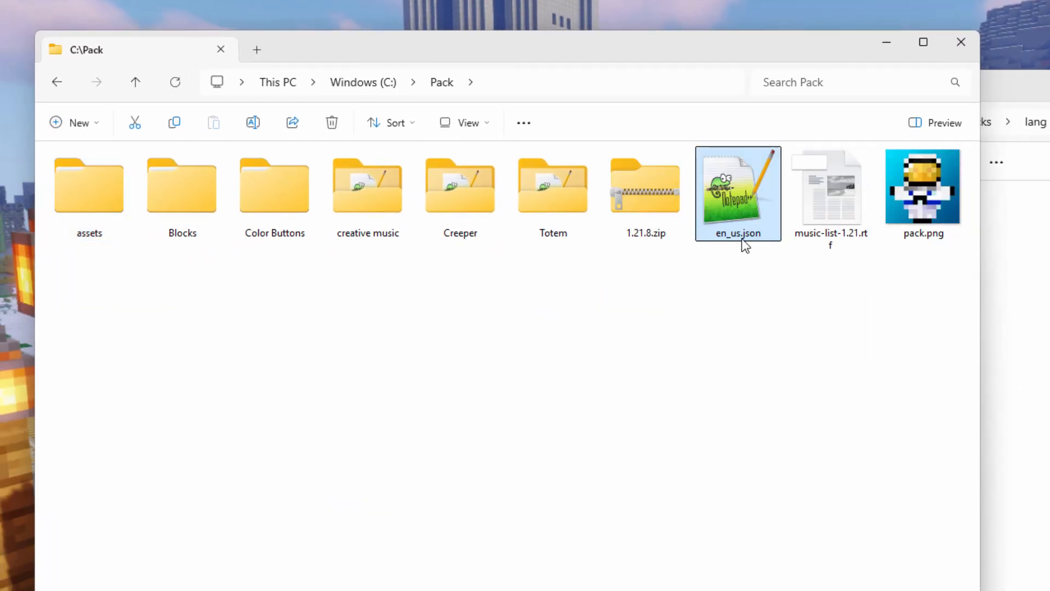
Step: Delete the existing en_us.json from C:\Pack\assets\minecraft\lang
{"action": "double_click", "coordinate": [94, 192]}
{"action": "double_click", "coordinate": [93, 192]}
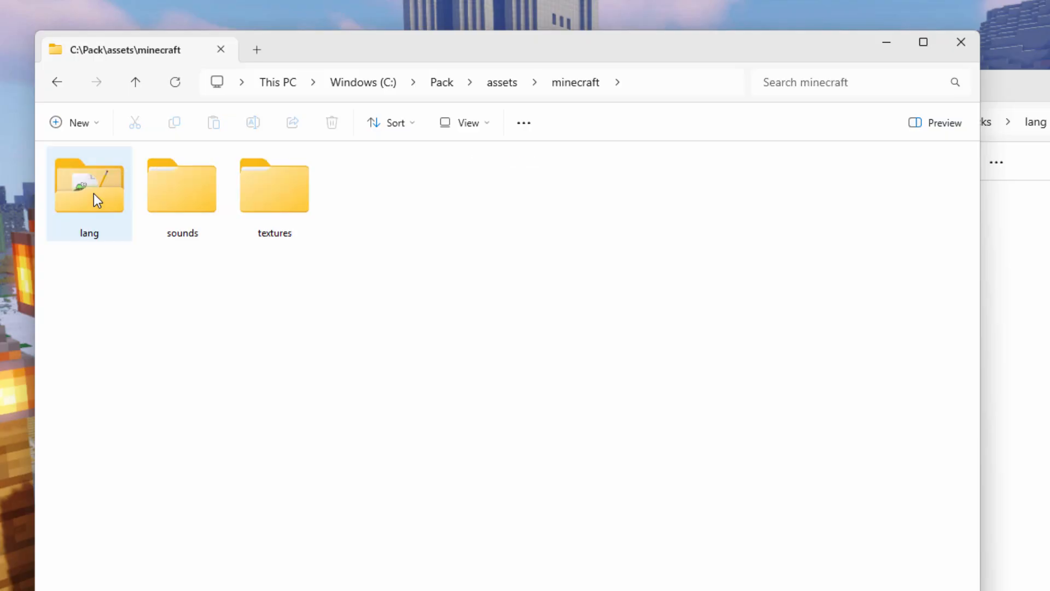
{"action": "double_click", "coordinate": [93, 192]}
{"action": "left_click", "coordinate": [91, 203]}
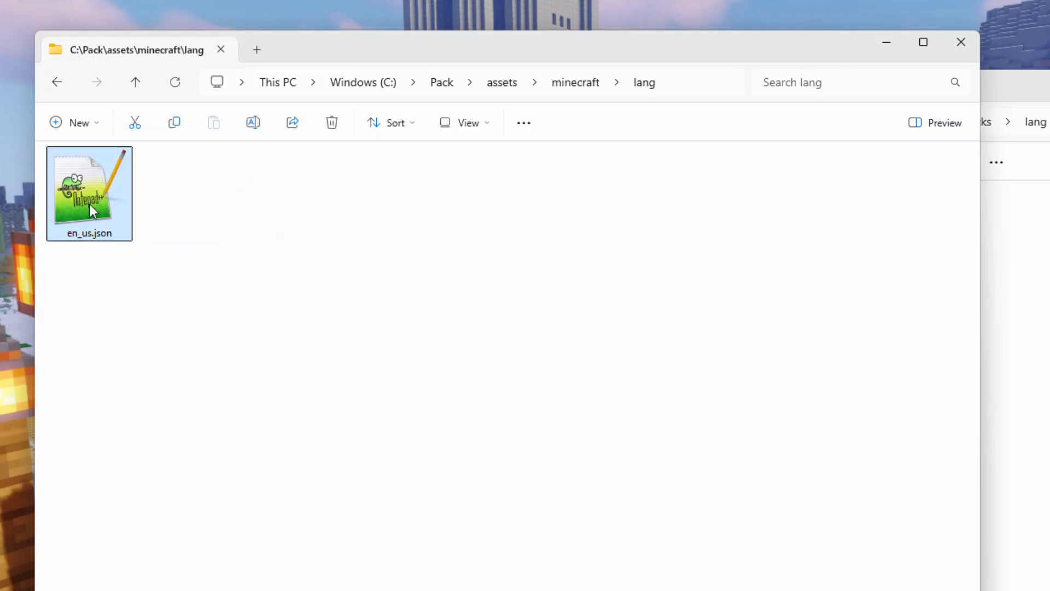
{"action": "key", "text": "Delete"}
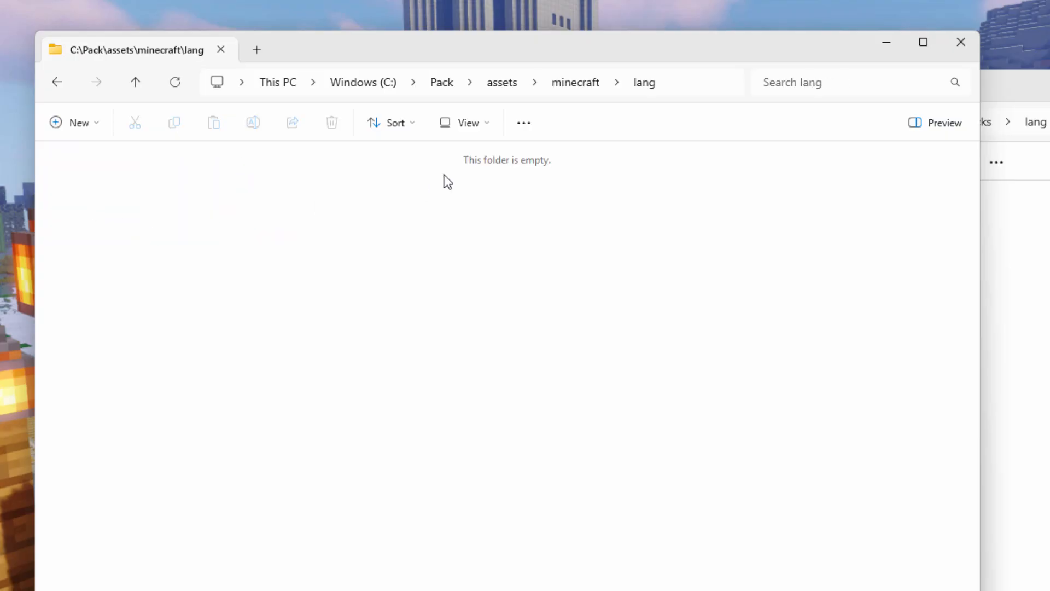
Step: Move the edited en_us.json from C:\Pack into the assets\minecraft\lang folder and open that folder
{"action": "left_click", "coordinate": [442, 83]}
{"action": "left_click", "coordinate": [735, 235]}
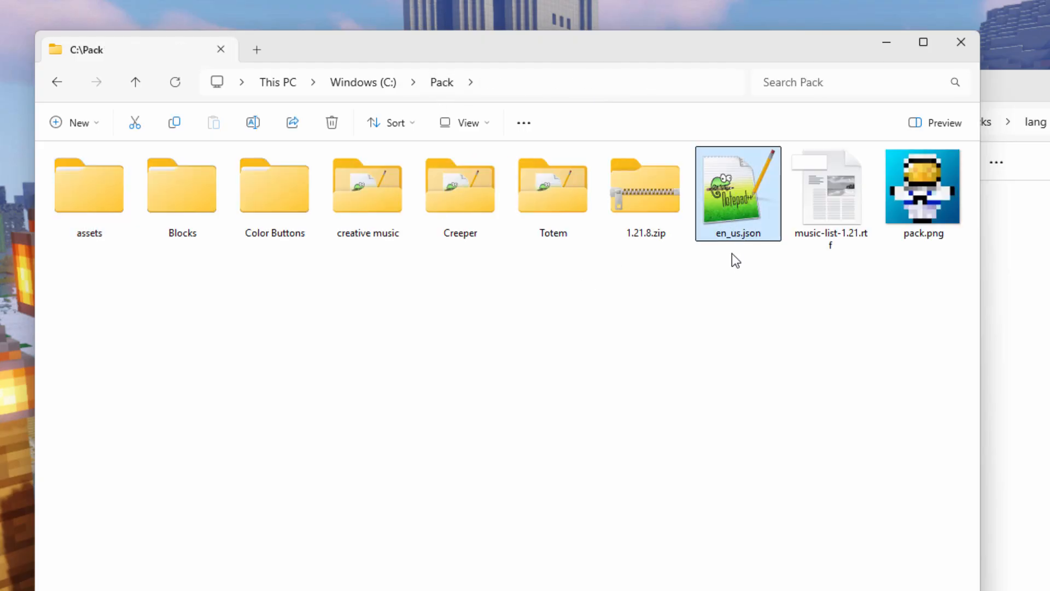
{"action": "left_click_drag", "start_coordinate": [717, 205], "coordinate": [89, 204]}
{"action": "double_click", "coordinate": [92, 197]}
{"action": "double_click", "coordinate": [90, 209]}
{"action": "left_click_drag", "start_coordinate": [356, 211], "coordinate": [89, 209]}
{"action": "double_click", "coordinate": [91, 207]}
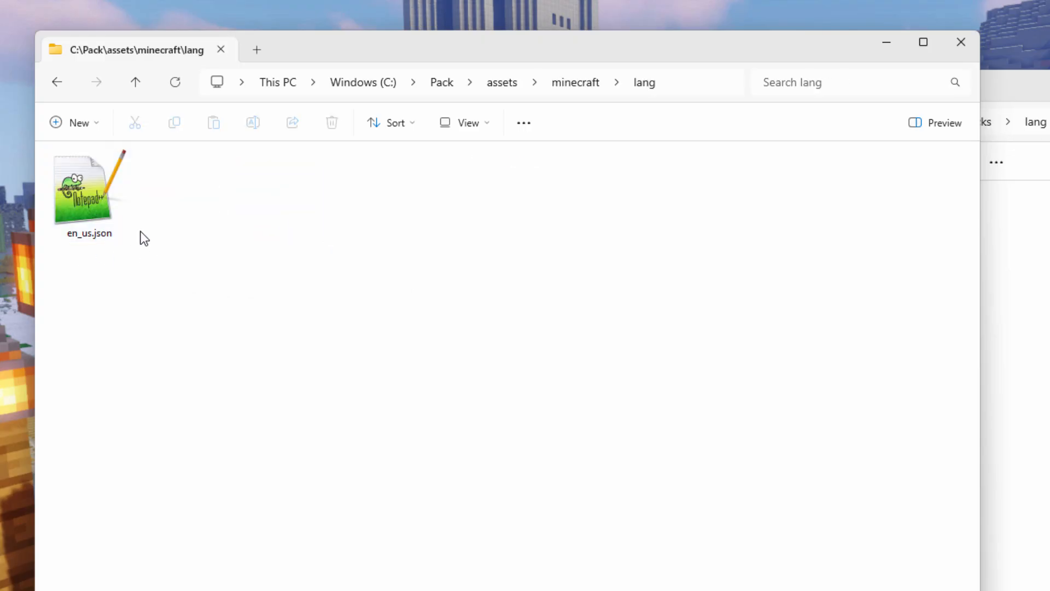
Step: Examine the pack's sounds folder and the disc images in textures\item, and return to C:\Pack
{"action": "left_click", "coordinate": [564, 86]}
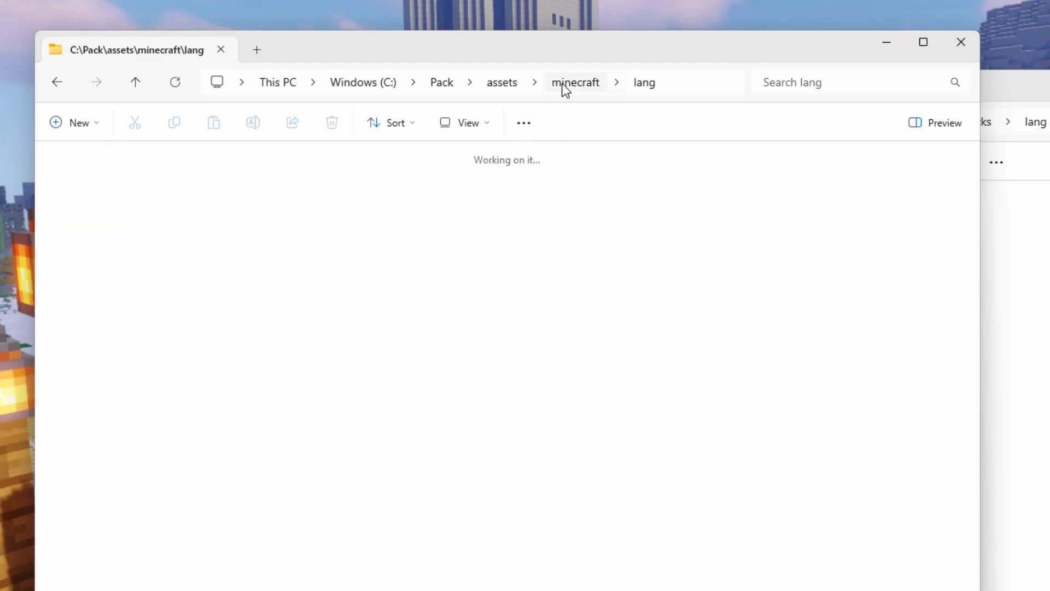
{"action": "double_click", "coordinate": [197, 197]}
{"action": "double_click", "coordinate": [110, 197]}
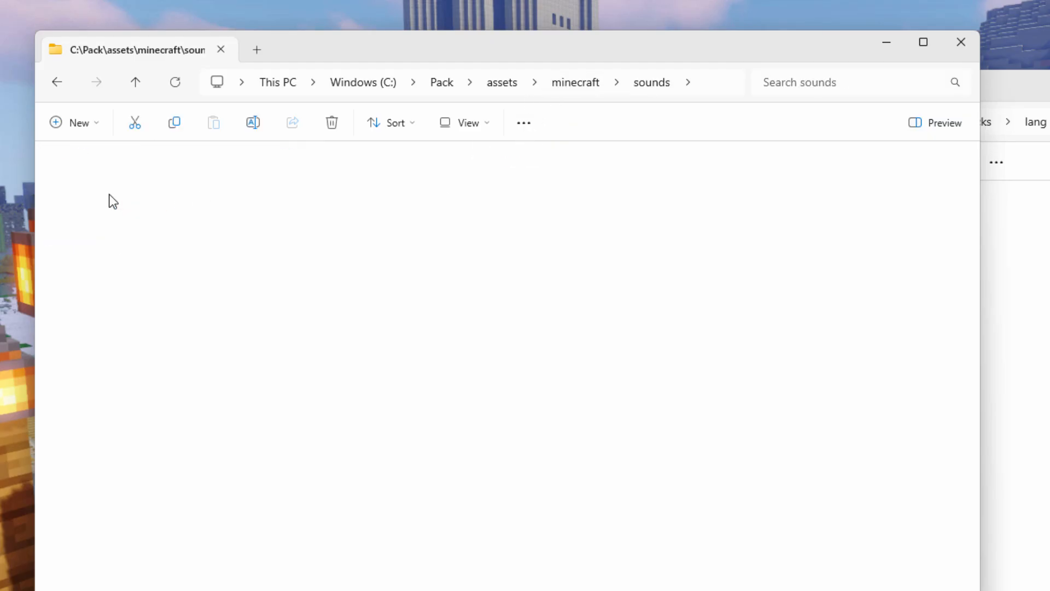
{"action": "left_click", "coordinate": [550, 84]}
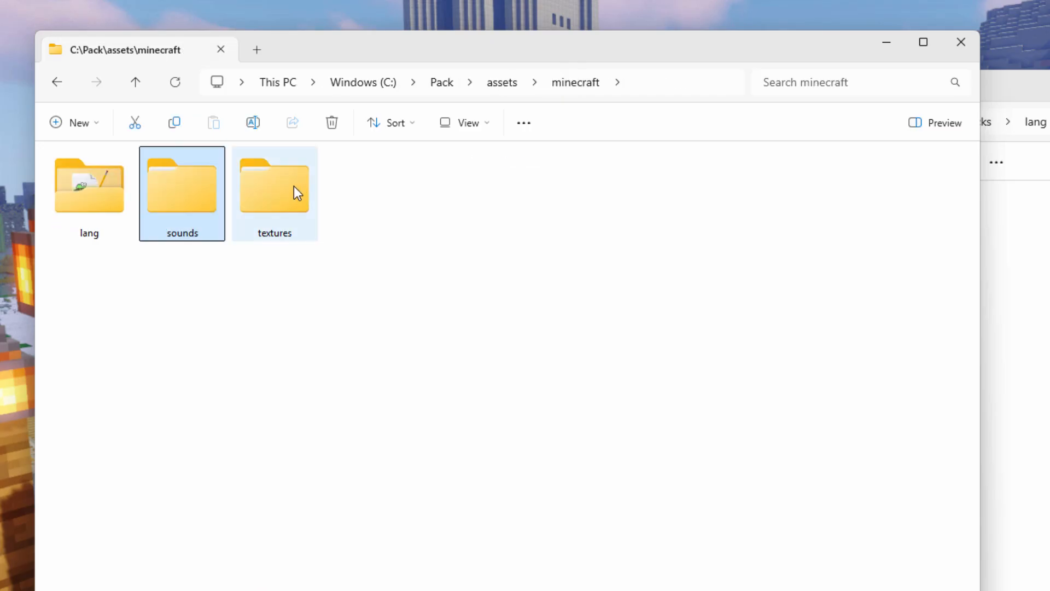
{"action": "double_click", "coordinate": [293, 190]}
{"action": "double_click", "coordinate": [115, 196]}
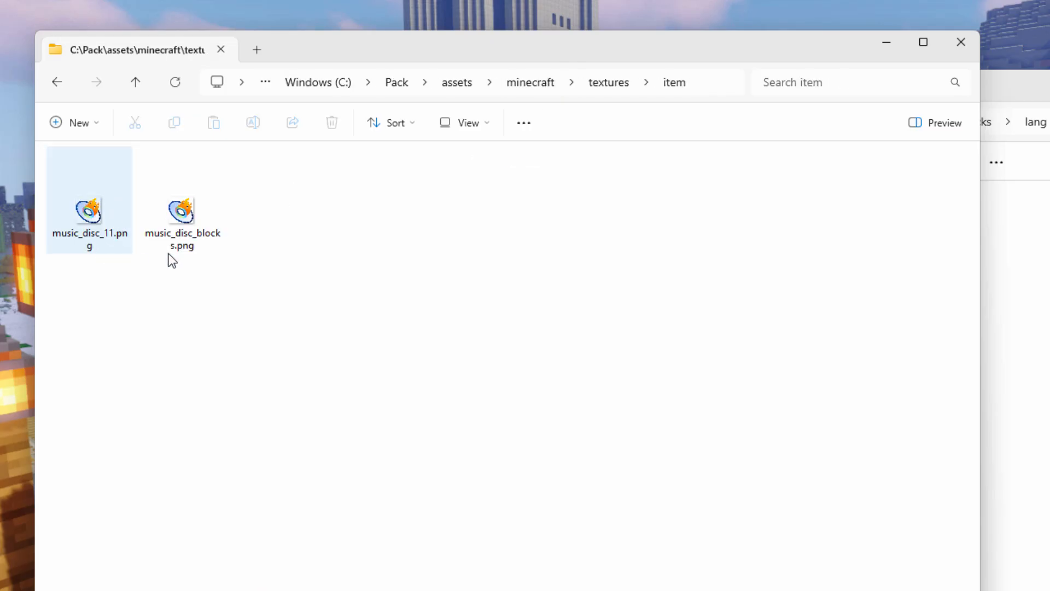
{"action": "left_click", "coordinate": [398, 83]}
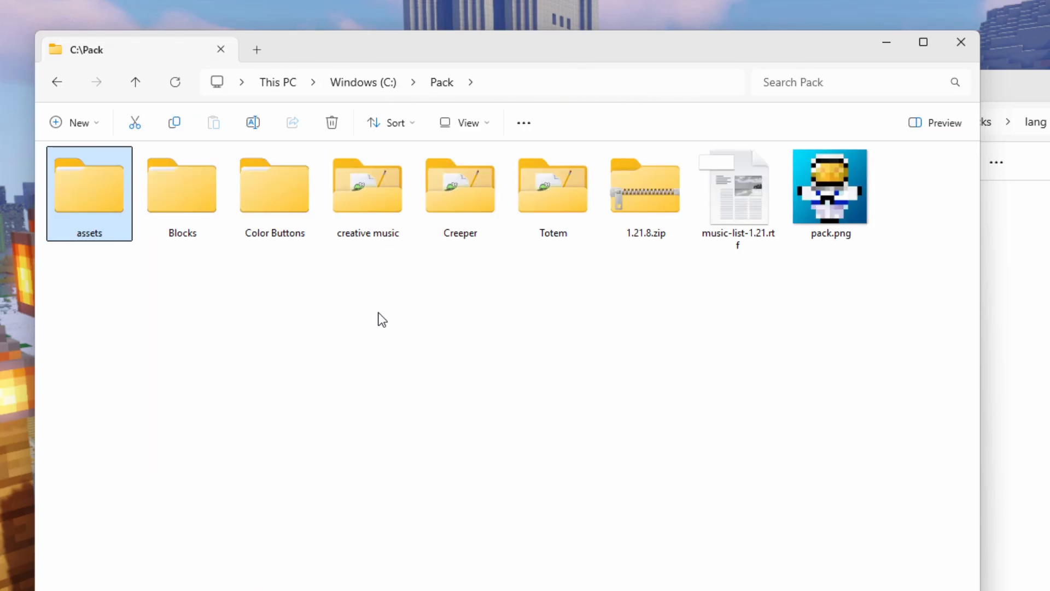
Step: Examine the creative music pack's folder structure and its .ogg files in sounds\music\game and its creative subfolder, and return to its assets folder
{"action": "left_click", "coordinate": [178, 201]}
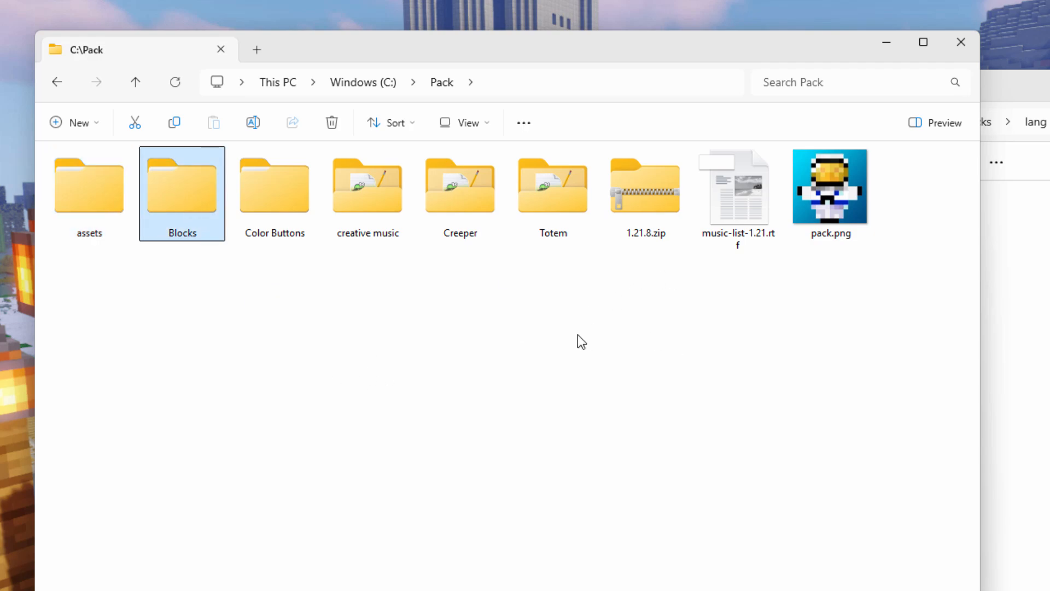
{"action": "double_click", "coordinate": [362, 206]}
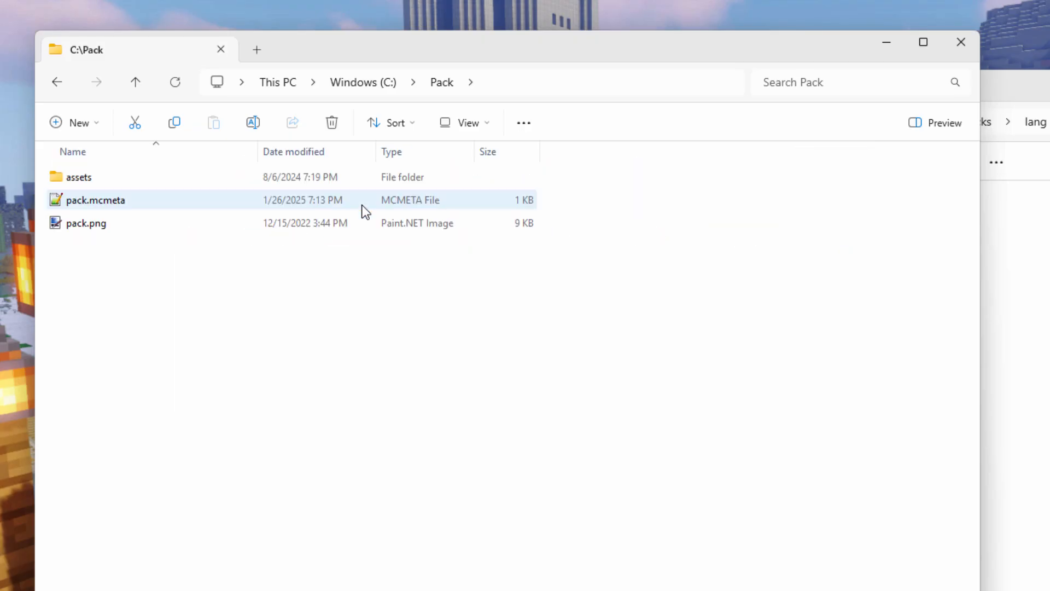
{"action": "double_click", "coordinate": [69, 177]}
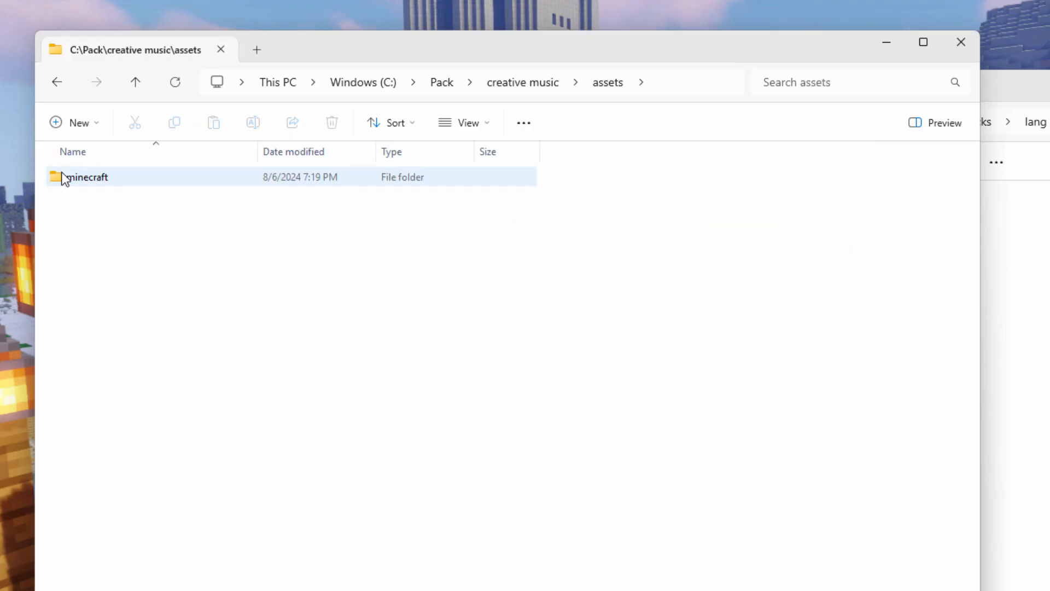
{"action": "double_click", "coordinate": [62, 177]}
{"action": "double_click", "coordinate": [61, 178]}
{"action": "double_click", "coordinate": [61, 177]}
{"action": "double_click", "coordinate": [62, 177]}
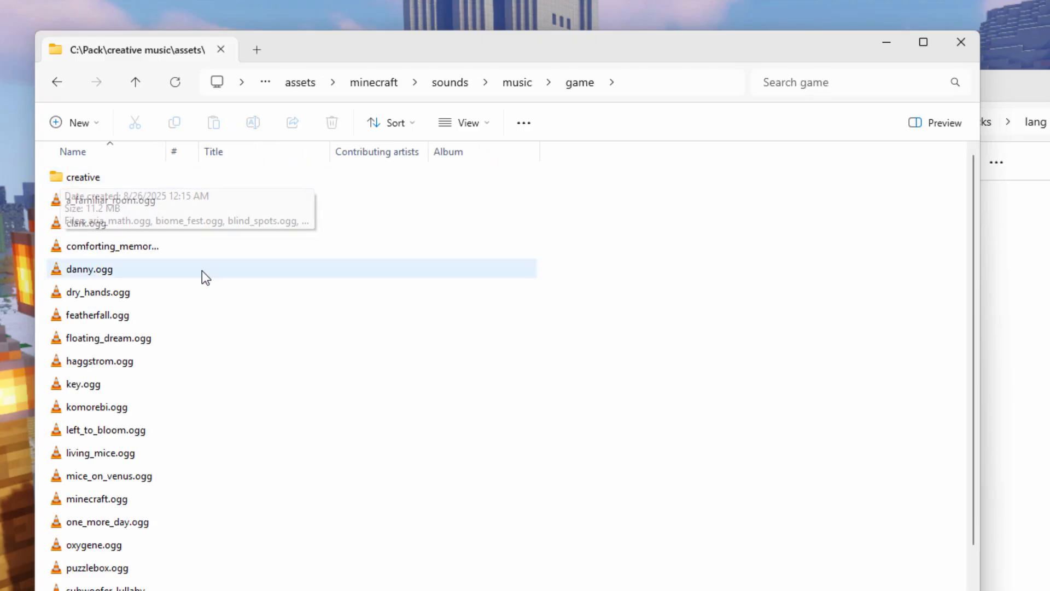
{"action": "scroll", "coordinate": [146, 448], "scroll_direction": "down", "scroll_amount": 1}
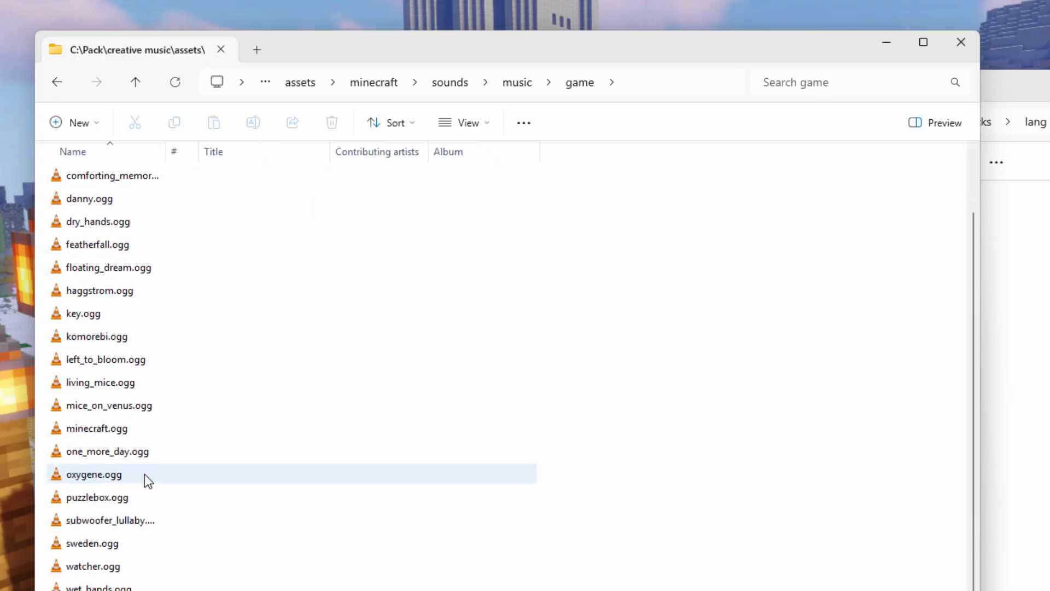
{"action": "scroll", "coordinate": [146, 476], "scroll_direction": "up", "scroll_amount": 1}
{"action": "double_click", "coordinate": [59, 178]}
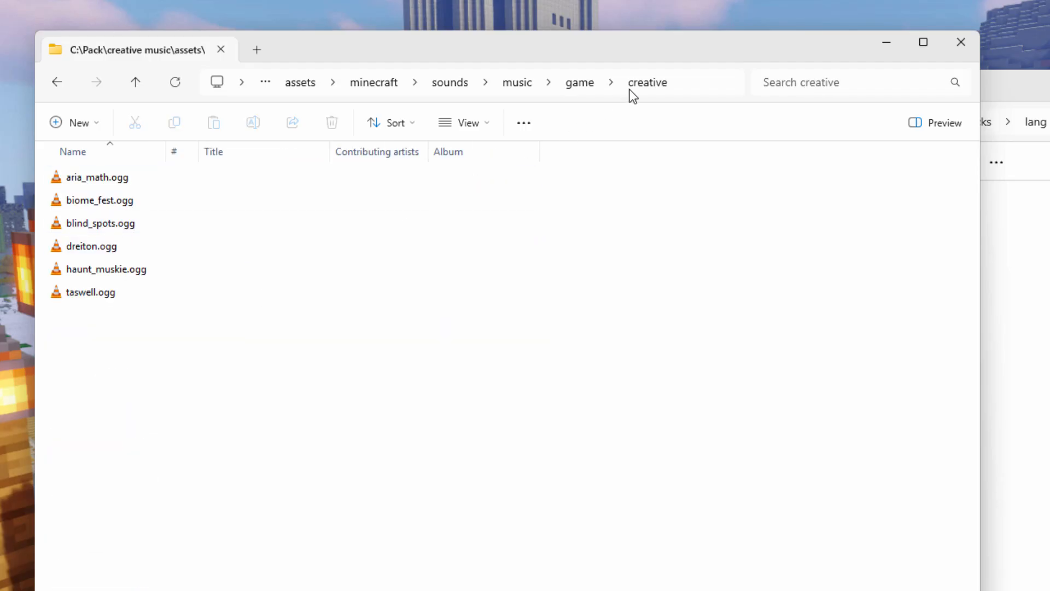
{"action": "left_click", "coordinate": [300, 83]}
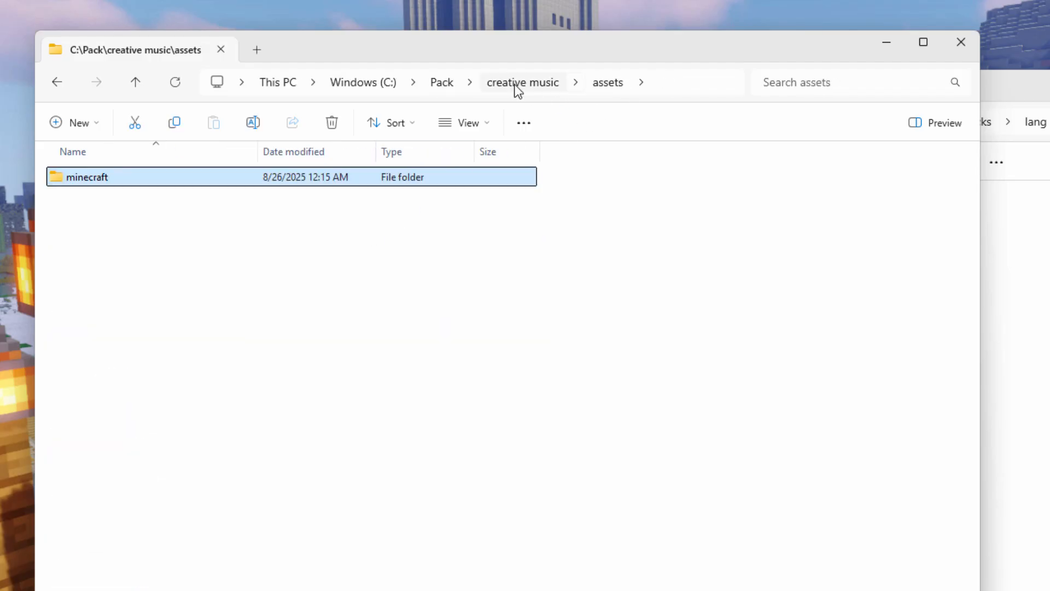
Step: Open the new pack's C:\Pack\assets\minecraft\sounds folder as the destination for the music files
{"action": "left_click", "coordinate": [444, 83]}
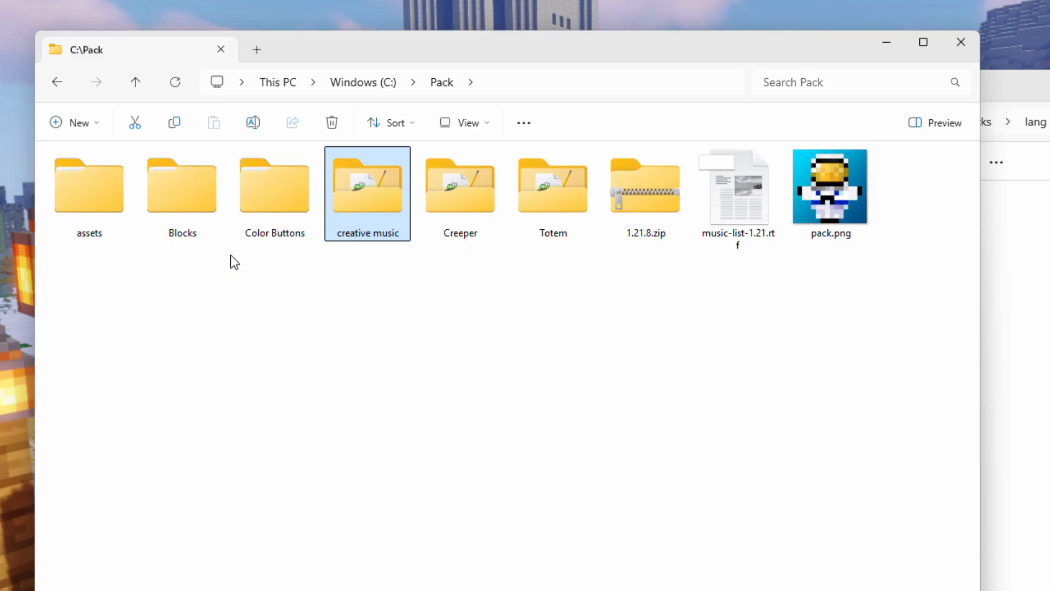
{"action": "double_click", "coordinate": [85, 192]}
{"action": "double_click", "coordinate": [74, 208]}
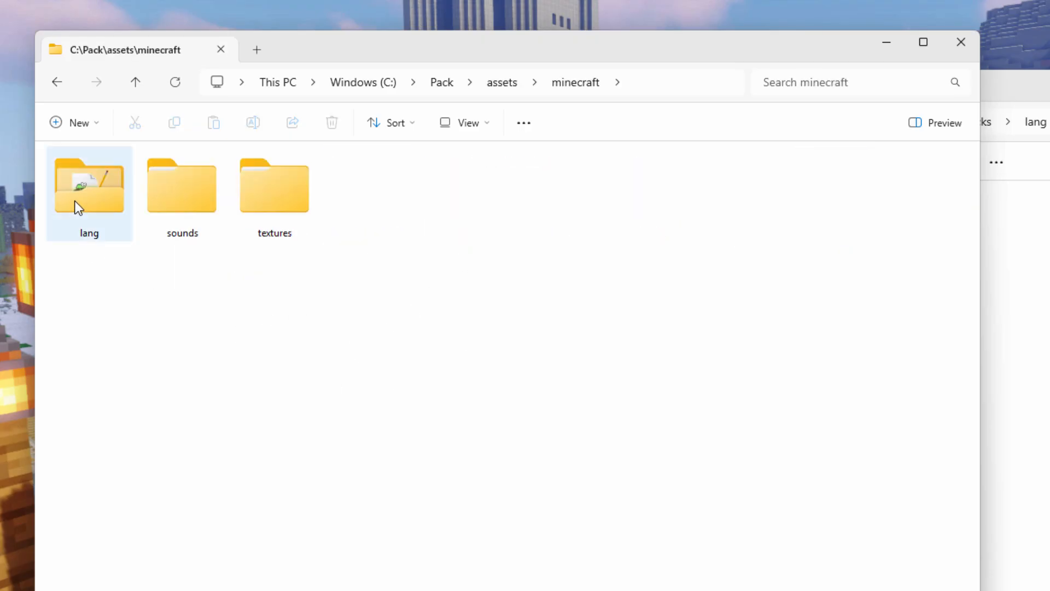
{"action": "double_click", "coordinate": [183, 201]}
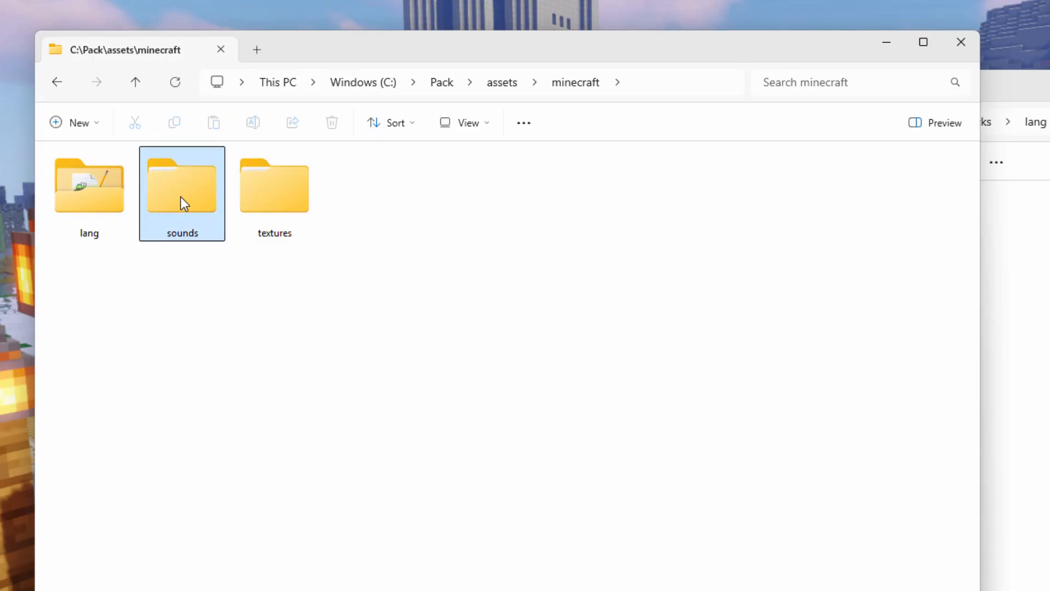
Step: Open creative music\assets\minecraft\sounds from C:\Pack in the second window and show its contents as large icons
{"action": "left_click", "coordinate": [1018, 127]}
{"action": "left_click", "coordinate": [917, 125]}
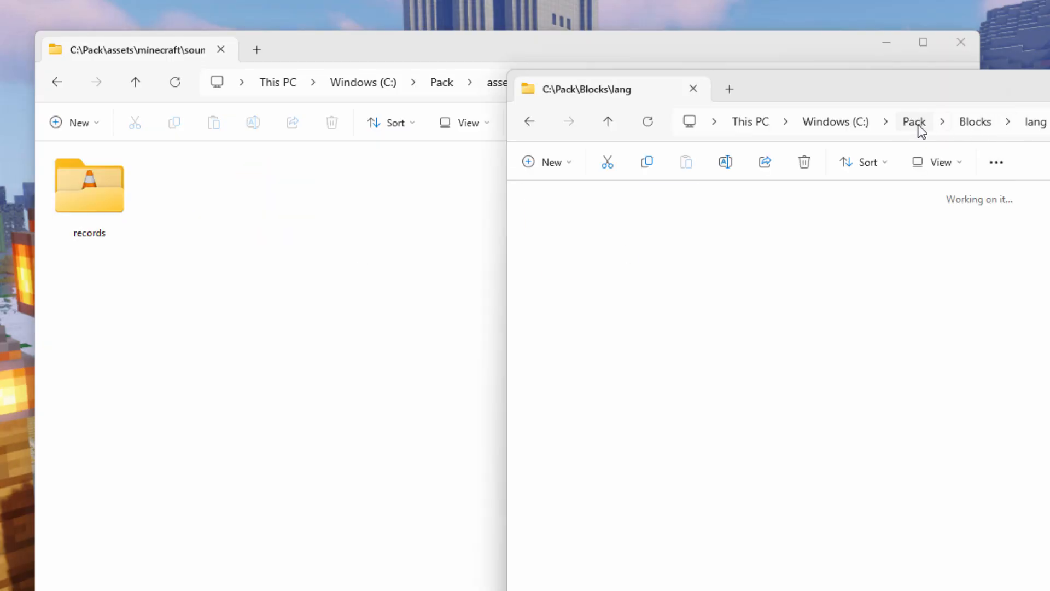
{"action": "left_click_drag", "start_coordinate": [891, 101], "coordinate": [914, 103]}
{"action": "left_click", "coordinate": [856, 253]}
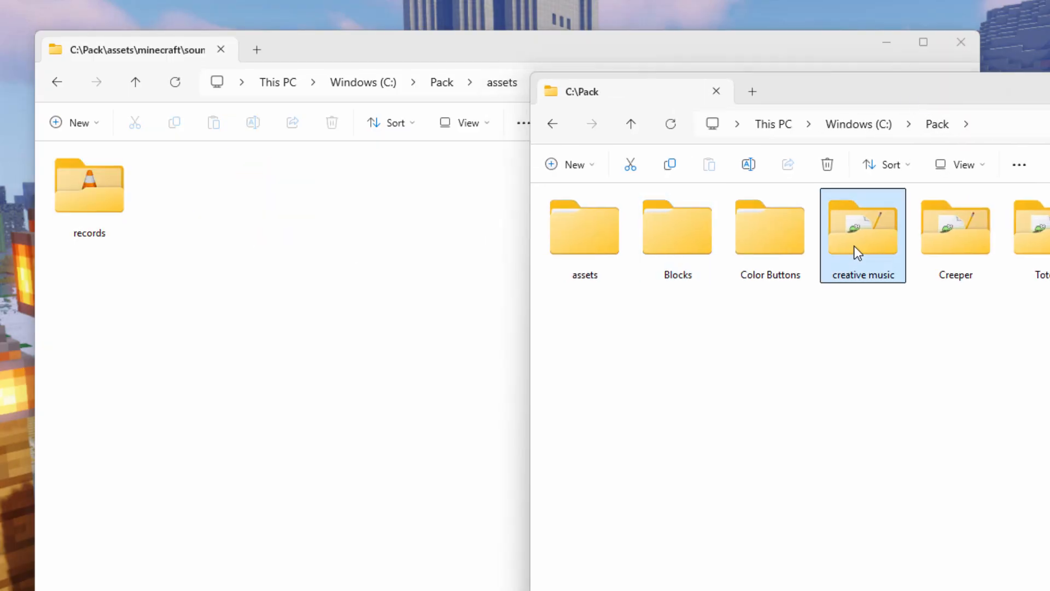
{"action": "double_click", "coordinate": [860, 249]}
{"action": "double_click", "coordinate": [553, 218]}
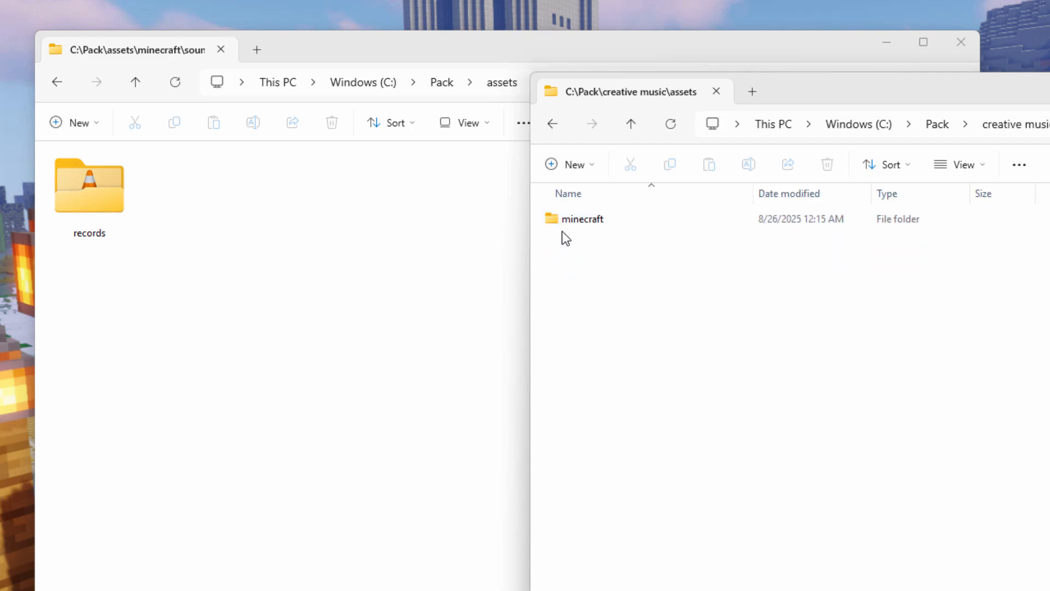
{"action": "double_click", "coordinate": [558, 222]}
{"action": "double_click", "coordinate": [556, 222]}
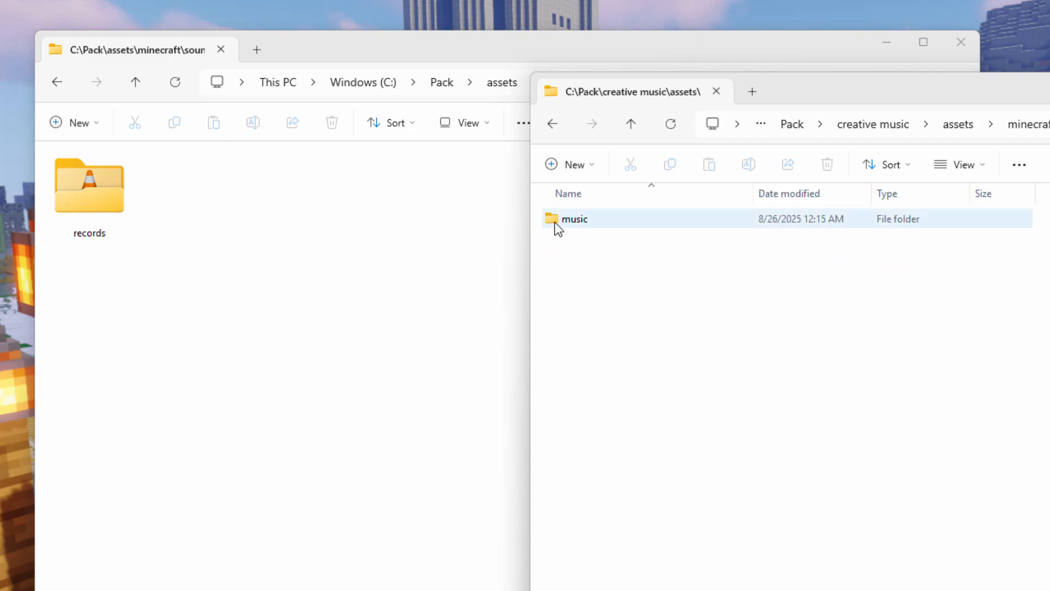
{"action": "left_click", "coordinate": [551, 220]}
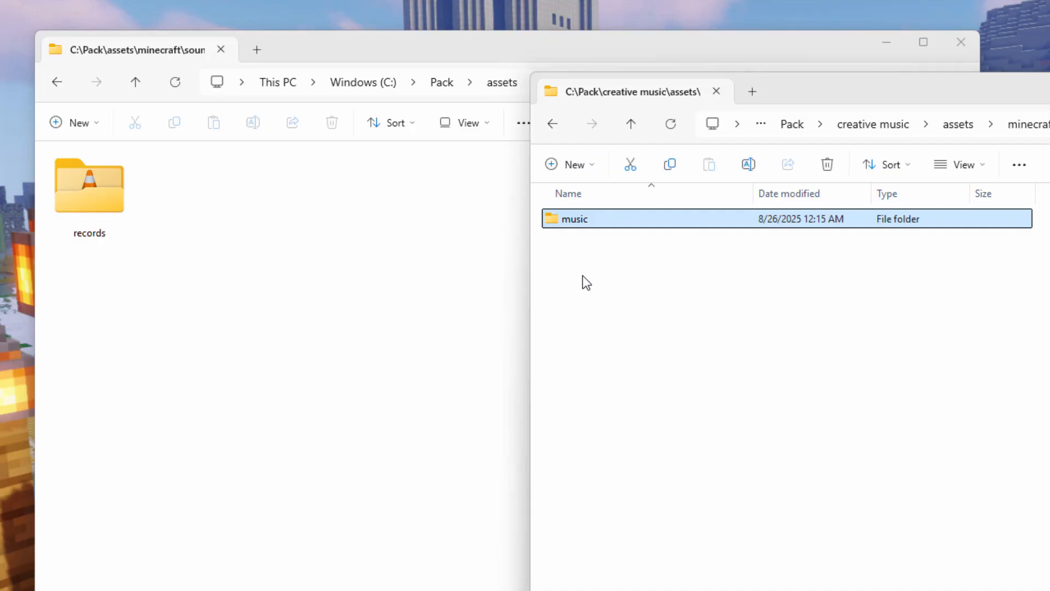
{"action": "left_click", "coordinate": [993, 173]}
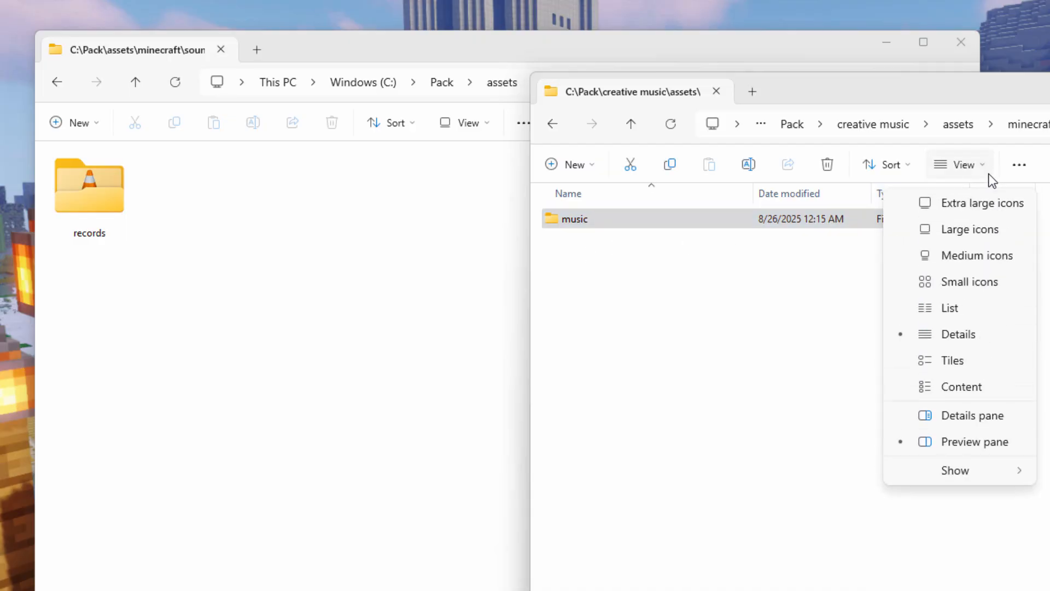
{"action": "left_click", "coordinate": [995, 228]}
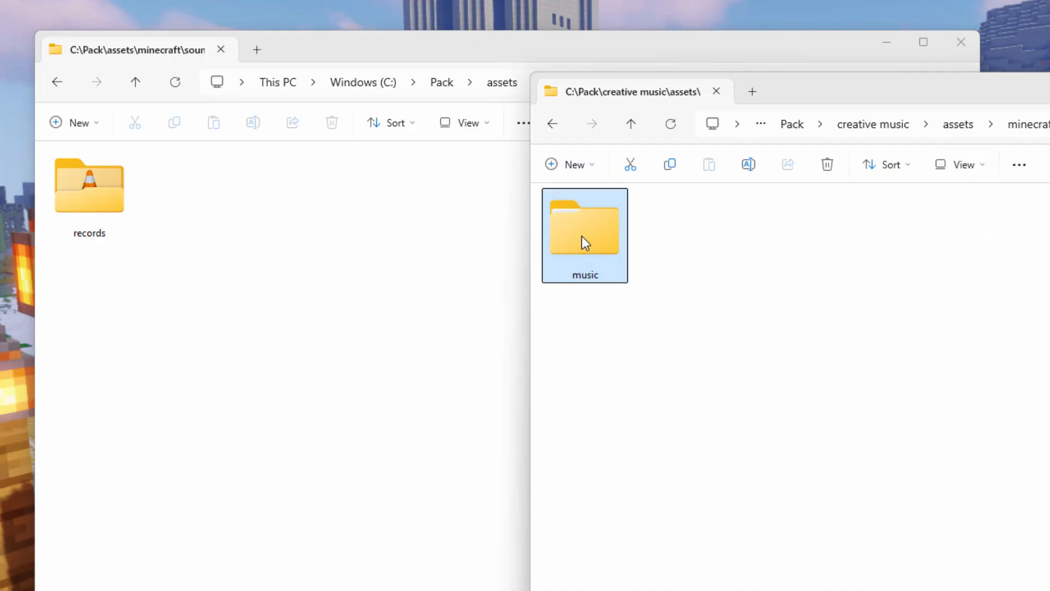
Step: Copy the music folder from the creative music pack into C:\Pack\assets\minecraft\sounds
{"action": "left_click", "coordinate": [211, 207]}
{"action": "left_click_drag", "start_coordinate": [579, 236], "coordinate": [242, 268]}
{"action": "left_click", "coordinate": [249, 275]}
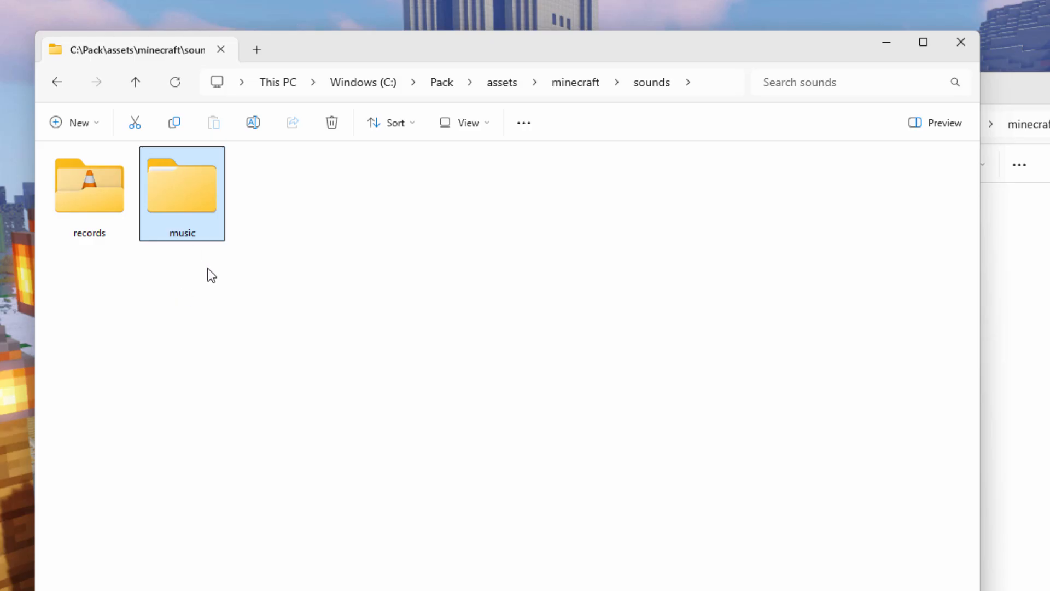
Step: Examine the .ogg files in the copied music\game folder and return to C:\Pack
{"action": "double_click", "coordinate": [200, 241]}
{"action": "left_click", "coordinate": [54, 176]}
{"action": "double_click", "coordinate": [54, 176]}
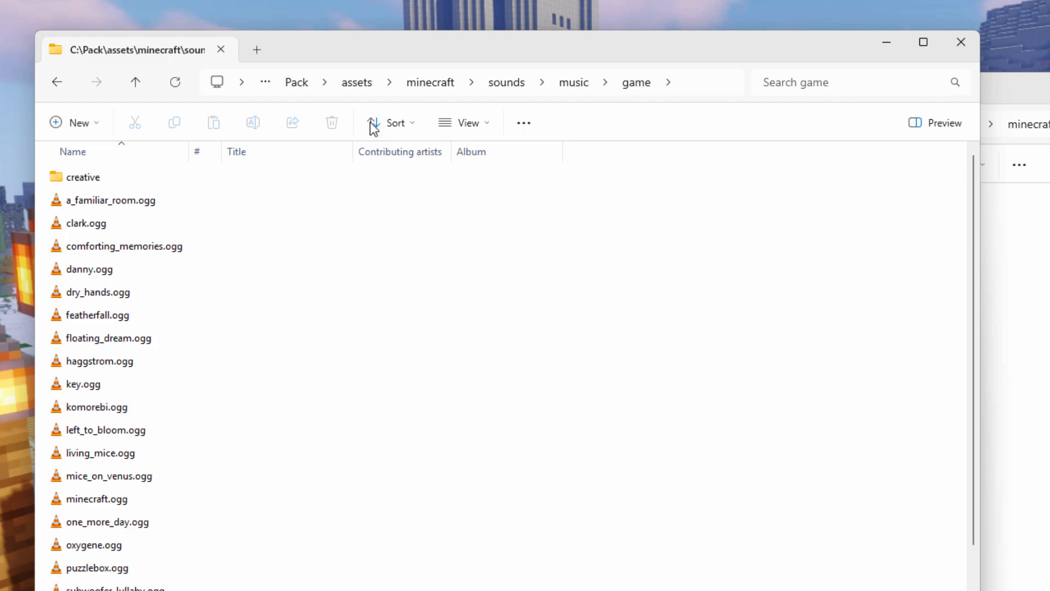
{"action": "left_click", "coordinate": [301, 84]}
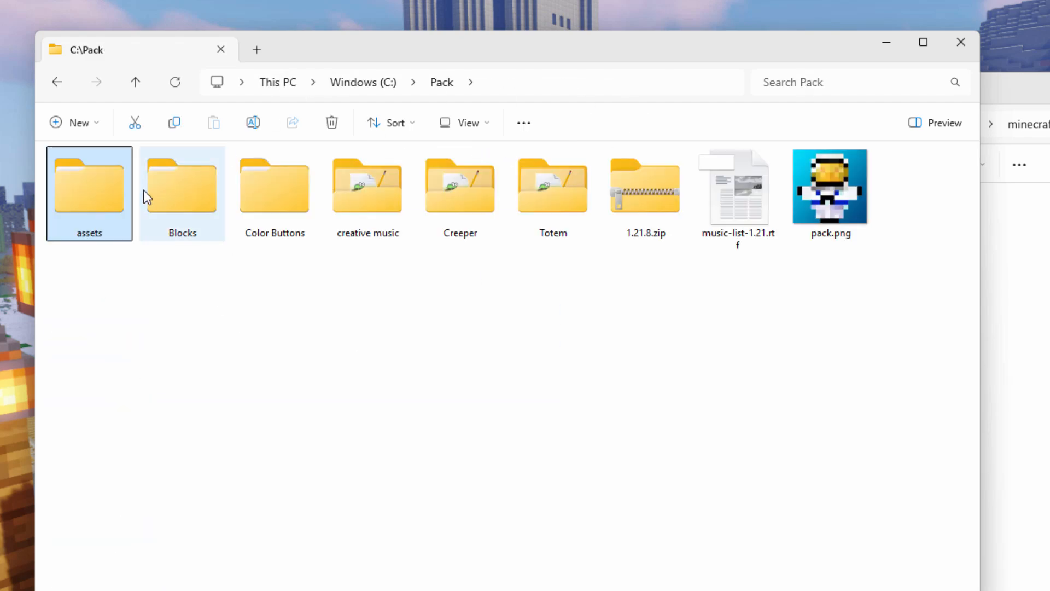
{"action": "left_click", "coordinate": [179, 283]}
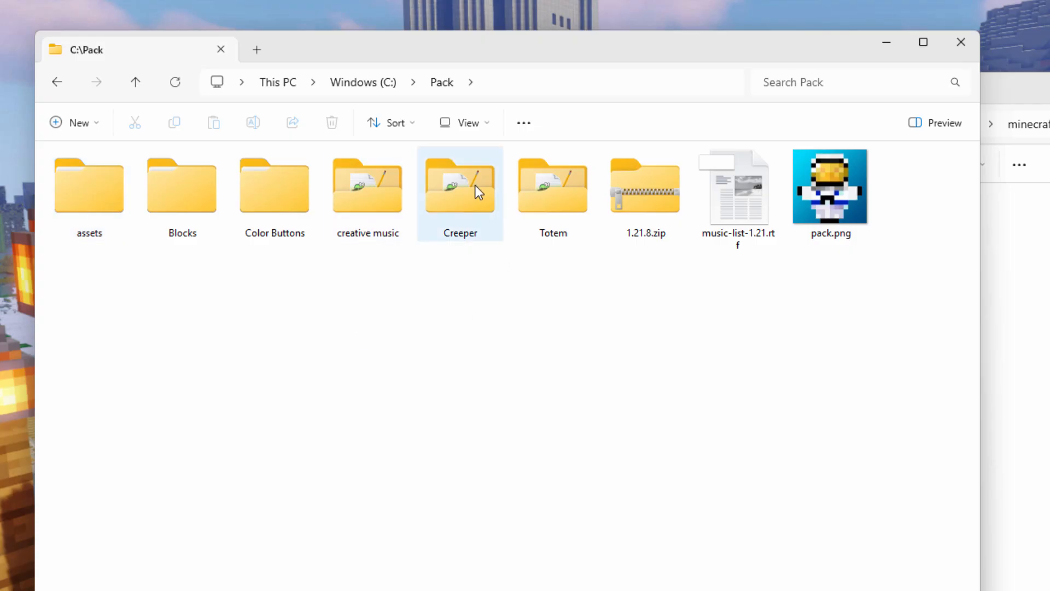
Step: Examine the Creeper pack's sounds\custom folder in the second window and return to C:\Pack
{"action": "left_click", "coordinate": [1044, 92]}
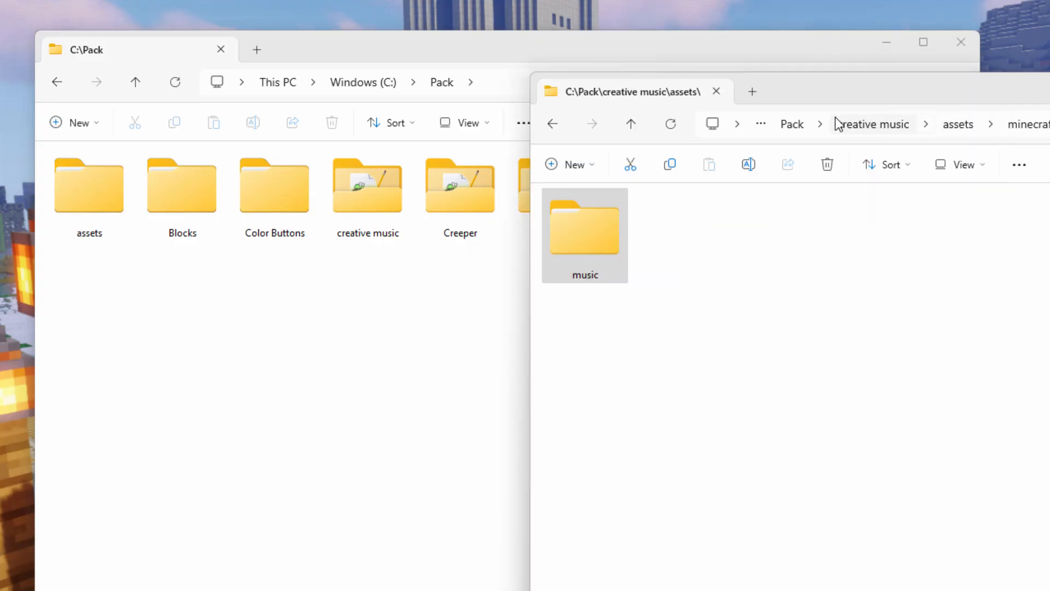
{"action": "left_click", "coordinate": [802, 120]}
{"action": "double_click", "coordinate": [956, 265]}
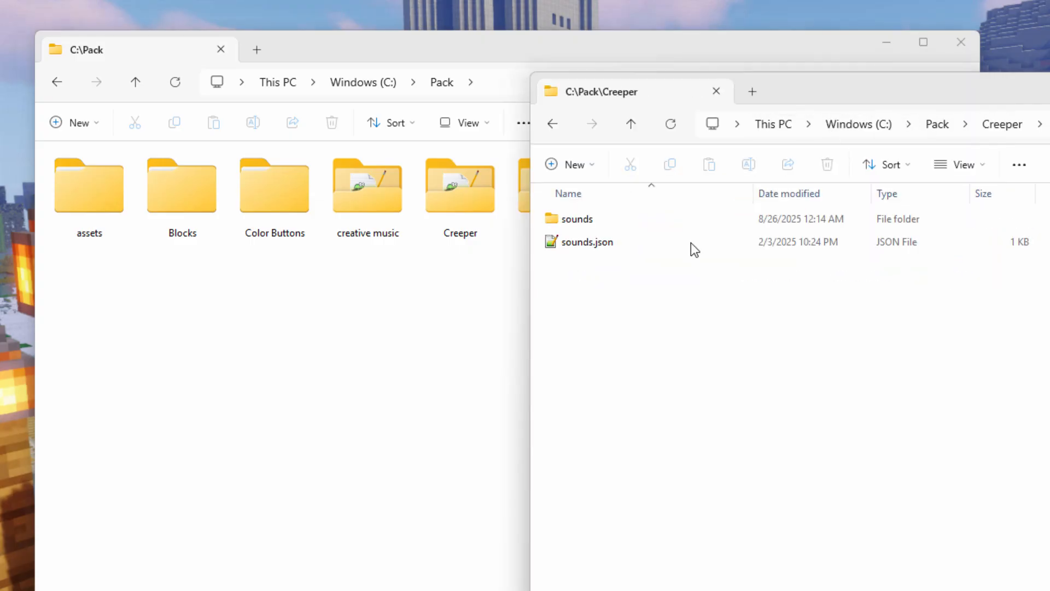
{"action": "double_click", "coordinate": [554, 216]}
{"action": "double_click", "coordinate": [555, 217]}
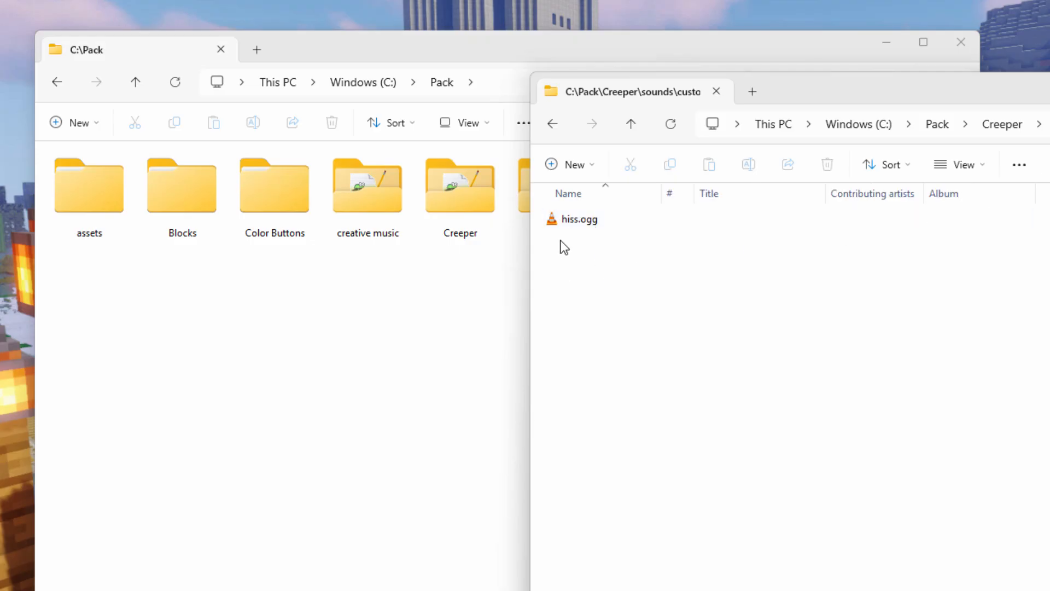
{"action": "left_click", "coordinate": [1006, 125]}
{"action": "left_click", "coordinate": [937, 125]}
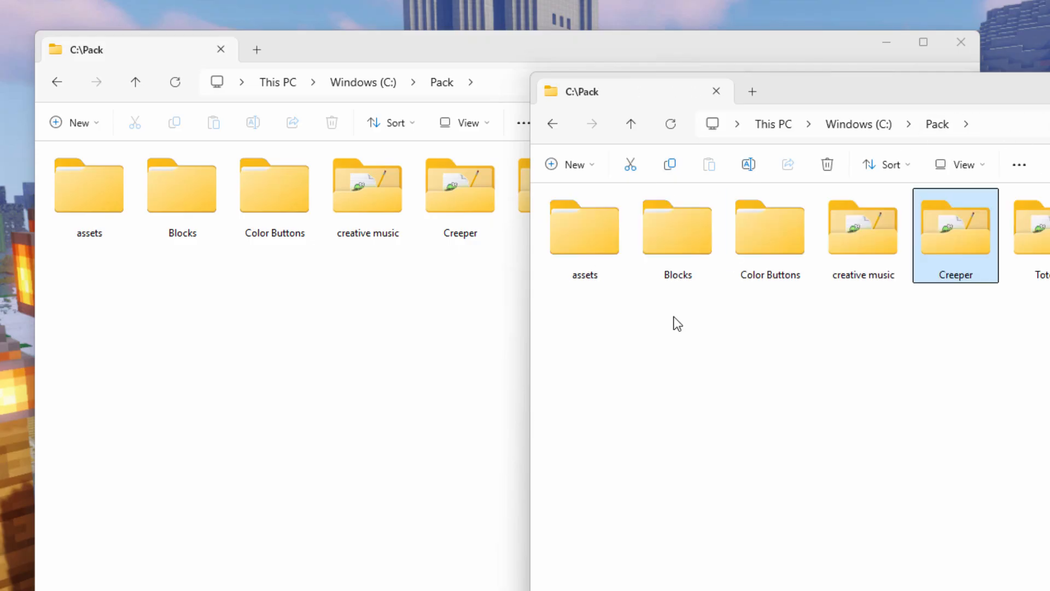
Step: Read the Creeper pack's sounds.json in Notepad++, then close the file and the editor
{"action": "double_click", "coordinate": [942, 244]}
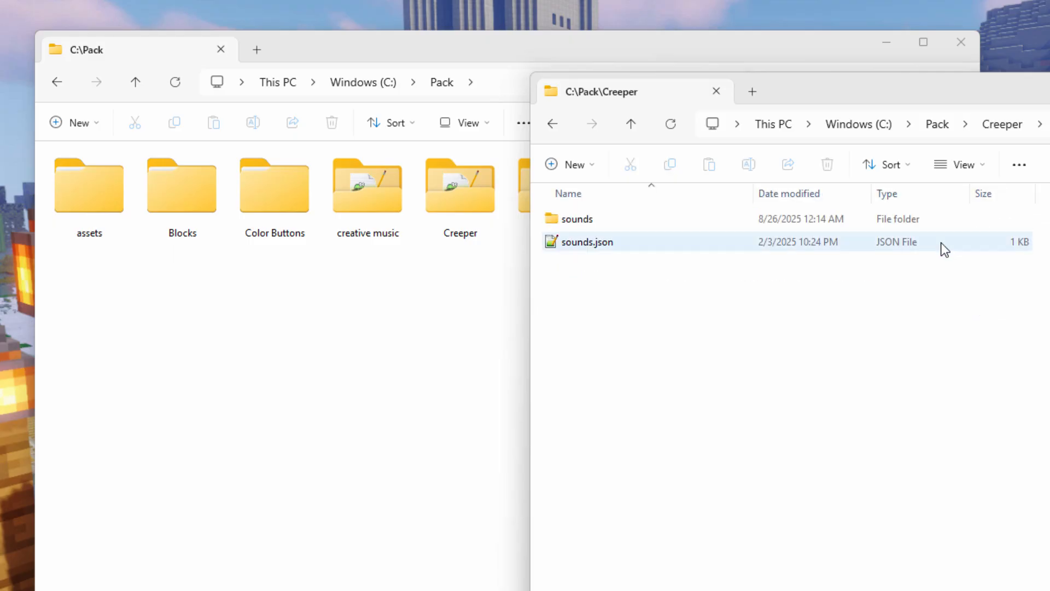
{"action": "double_click", "coordinate": [611, 249]}
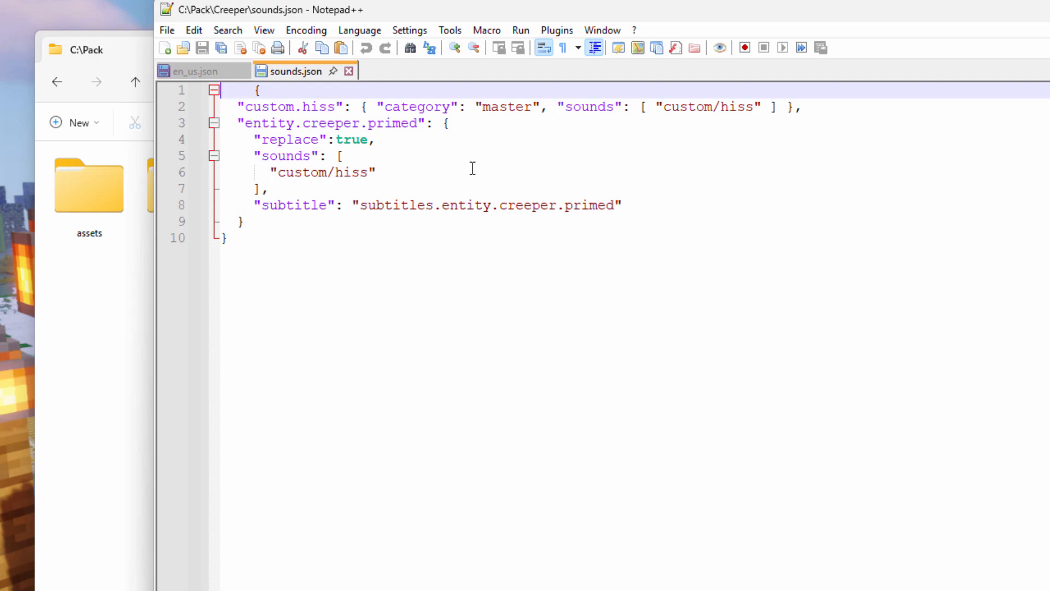
{"action": "left_click", "coordinate": [348, 72]}
{"action": "left_click", "coordinate": [1048, 10]}
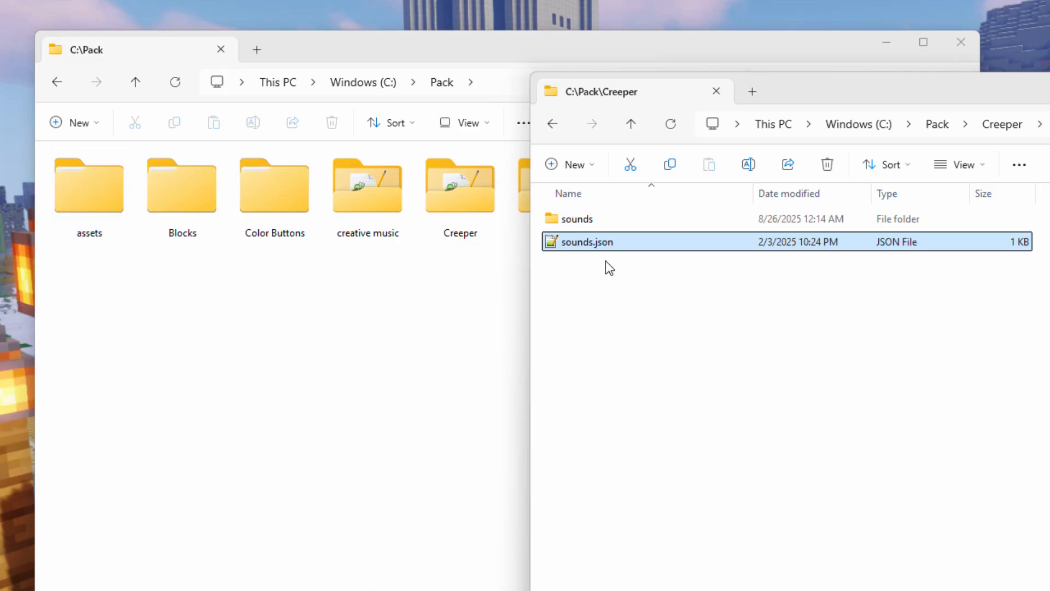
Step: Copy sounds.json from the Creeper folder into C:\Pack\assets\minecraft, showing the source folder as large icons
{"action": "left_click", "coordinate": [108, 301]}
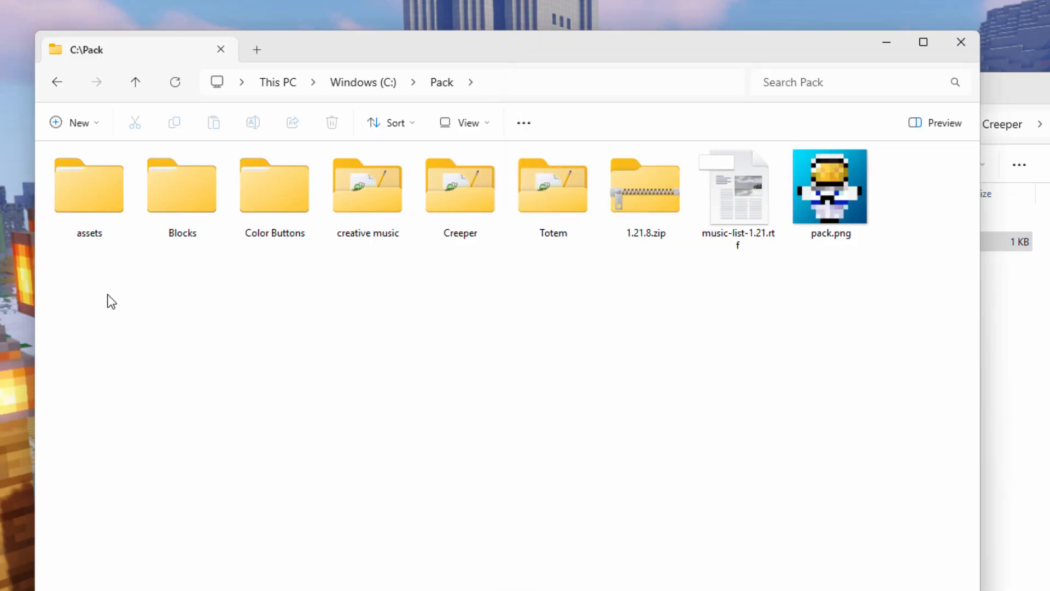
{"action": "left_click", "coordinate": [102, 202]}
{"action": "double_click", "coordinate": [102, 202]}
{"action": "double_click", "coordinate": [101, 205]}
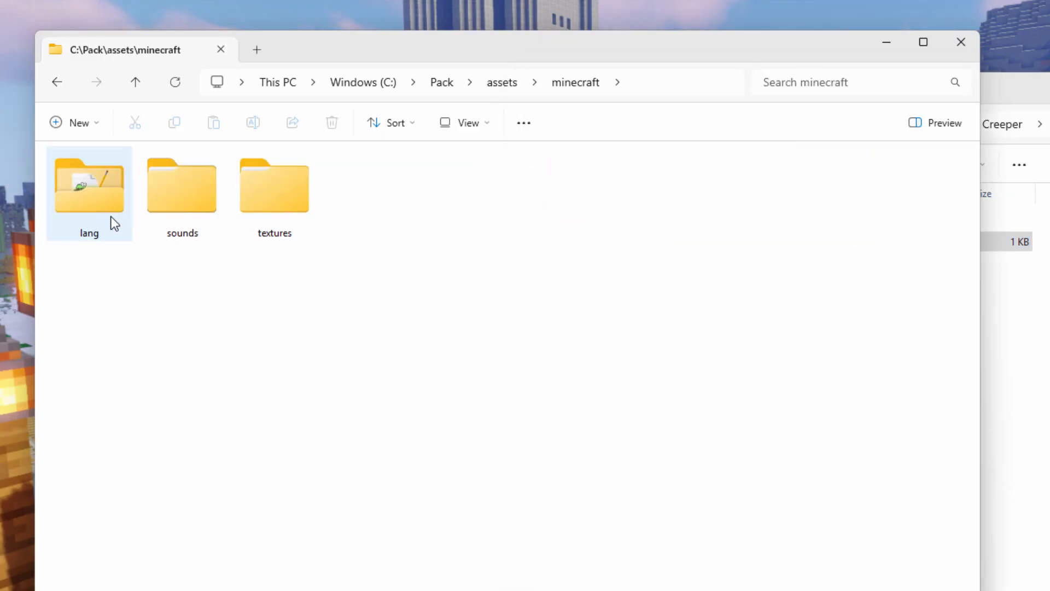
{"action": "left_click", "coordinate": [1000, 115]}
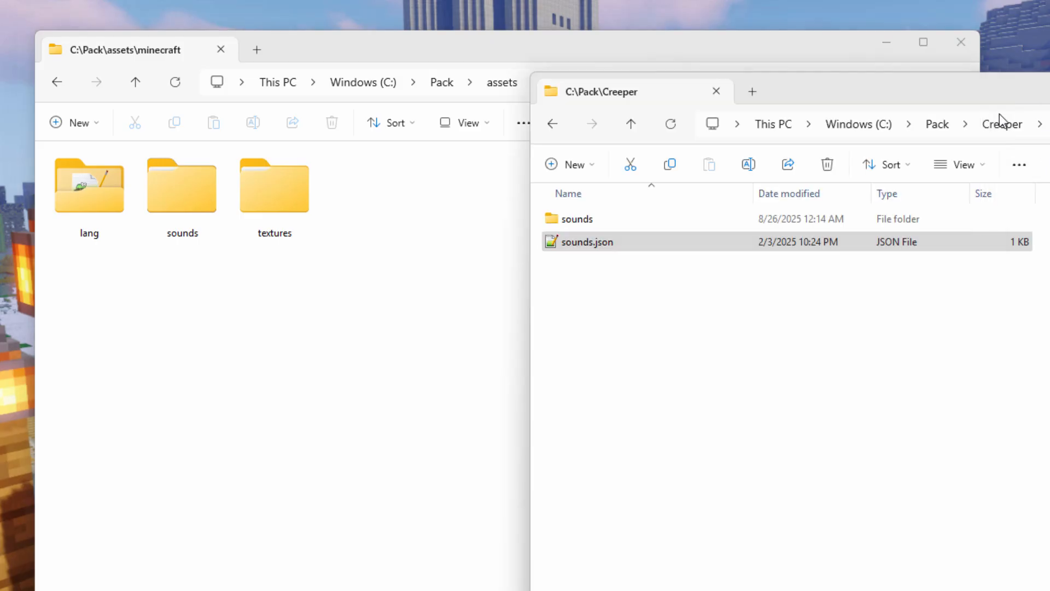
{"action": "left_click", "coordinate": [982, 169]}
{"action": "left_click", "coordinate": [952, 229]}
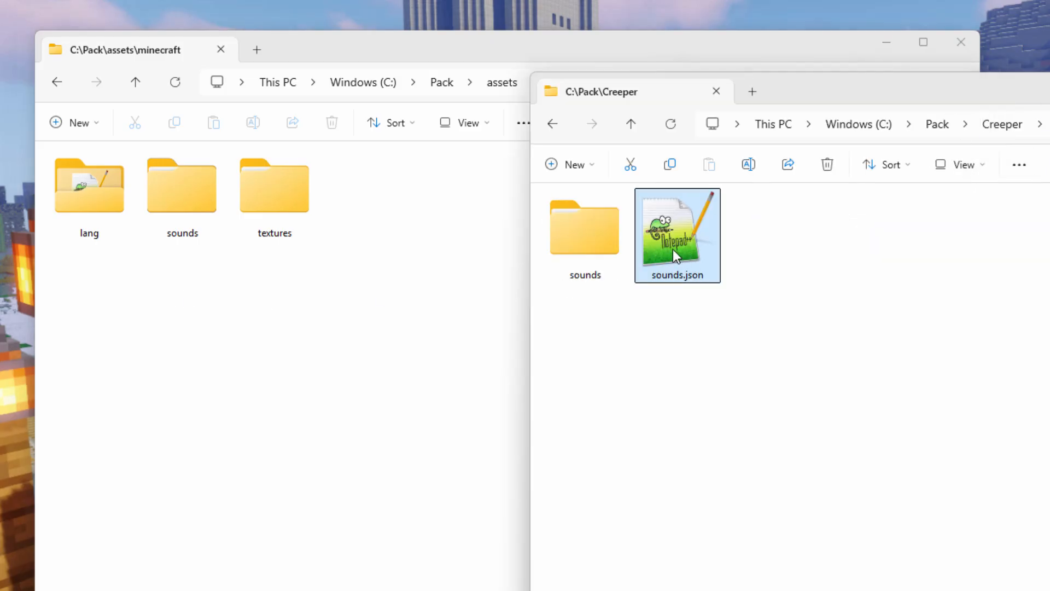
{"action": "left_click_drag", "start_coordinate": [676, 244], "coordinate": [279, 309]}
{"action": "left_click", "coordinate": [295, 313]}
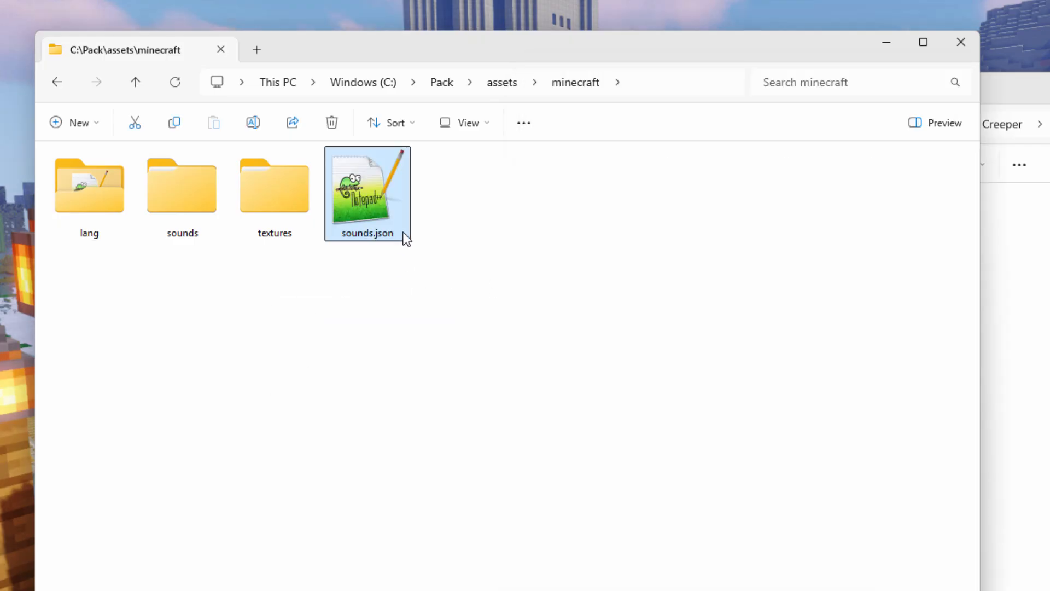
Step: Copy the custom folder from Creeper\sounds into C:\Pack\assets\minecraft\sounds, showing the source folder as large icons
{"action": "left_click", "coordinate": [1036, 107]}
{"action": "double_click", "coordinate": [605, 227]}
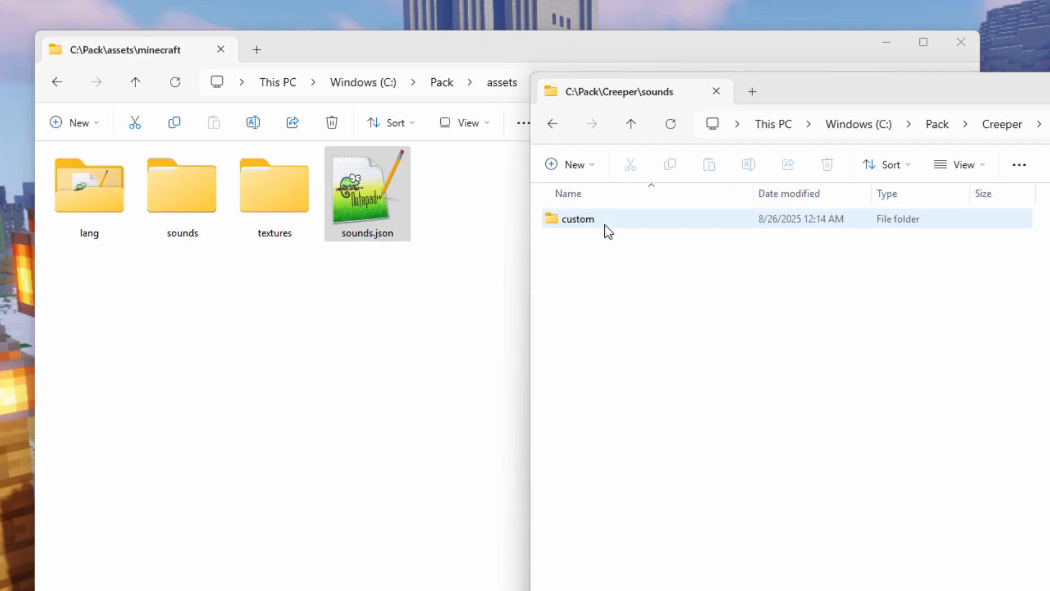
{"action": "left_click", "coordinate": [976, 167]}
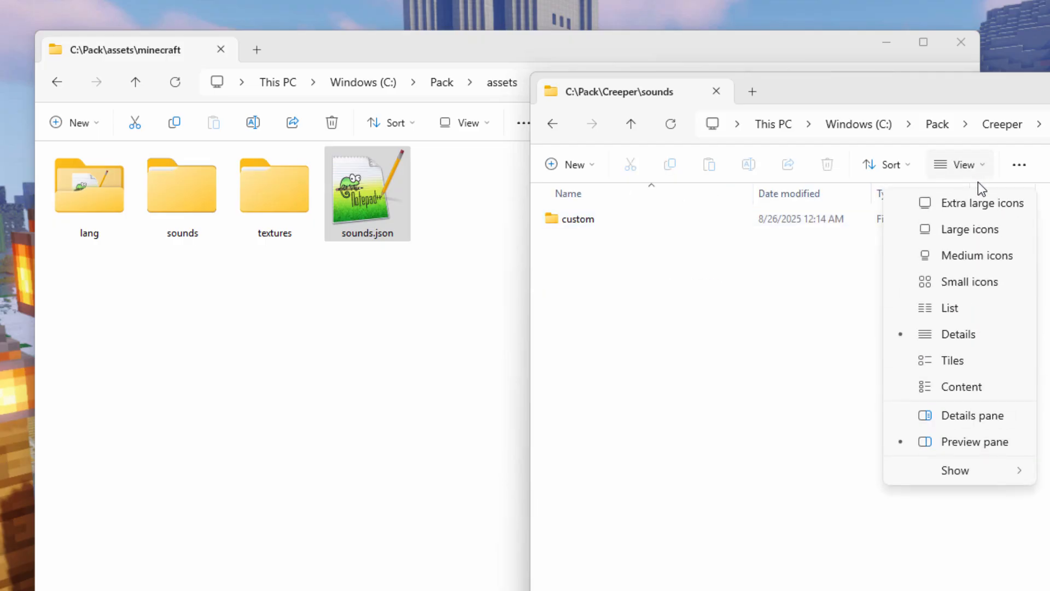
{"action": "left_click", "coordinate": [966, 221]}
{"action": "double_click", "coordinate": [200, 225]}
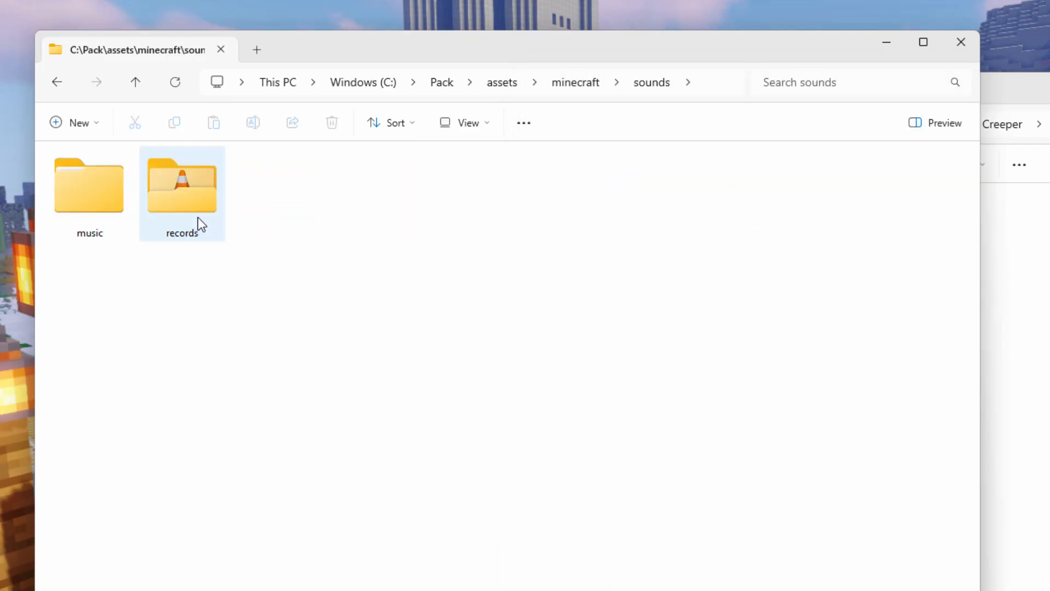
{"action": "left_click", "coordinate": [1036, 109]}
{"action": "left_click_drag", "start_coordinate": [583, 242], "coordinate": [238, 317]}
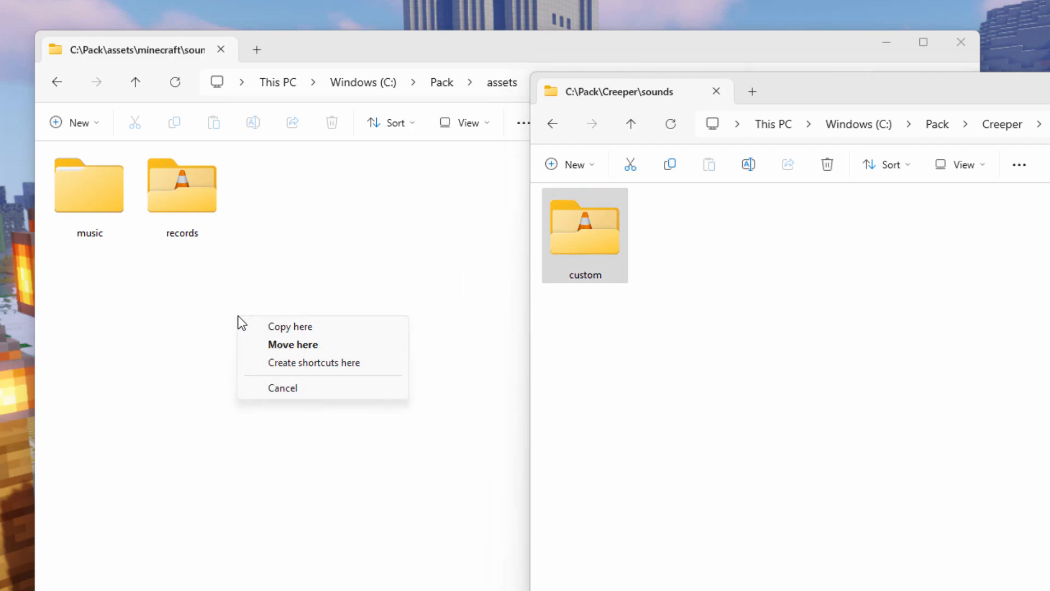
{"action": "left_click", "coordinate": [279, 326]}
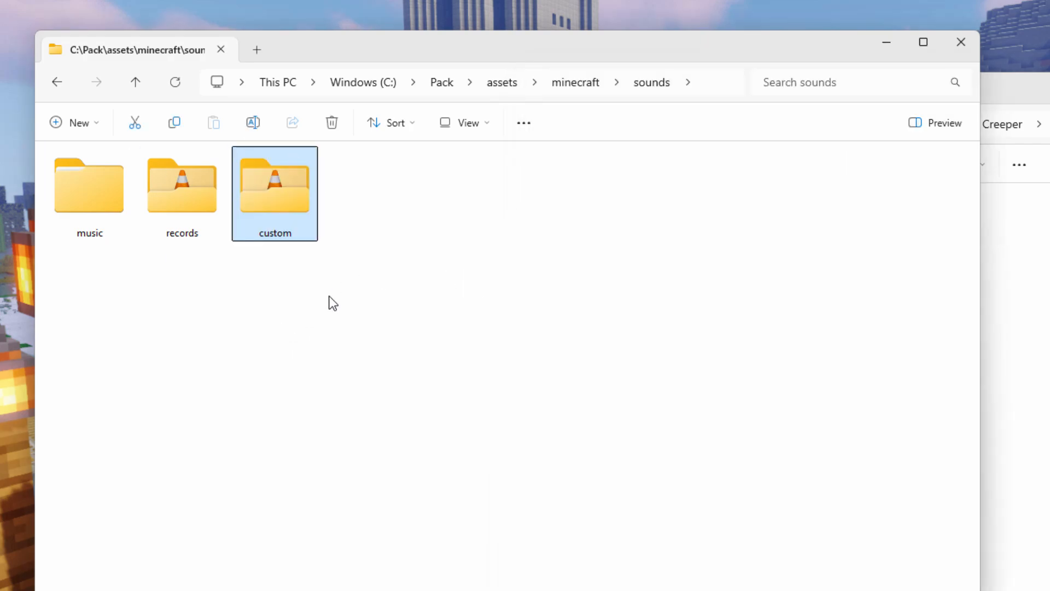
Step: Return both folder windows to C:\Pack, and examine the button images under Color Buttons\textures\gui in the second window
{"action": "left_click", "coordinate": [444, 83]}
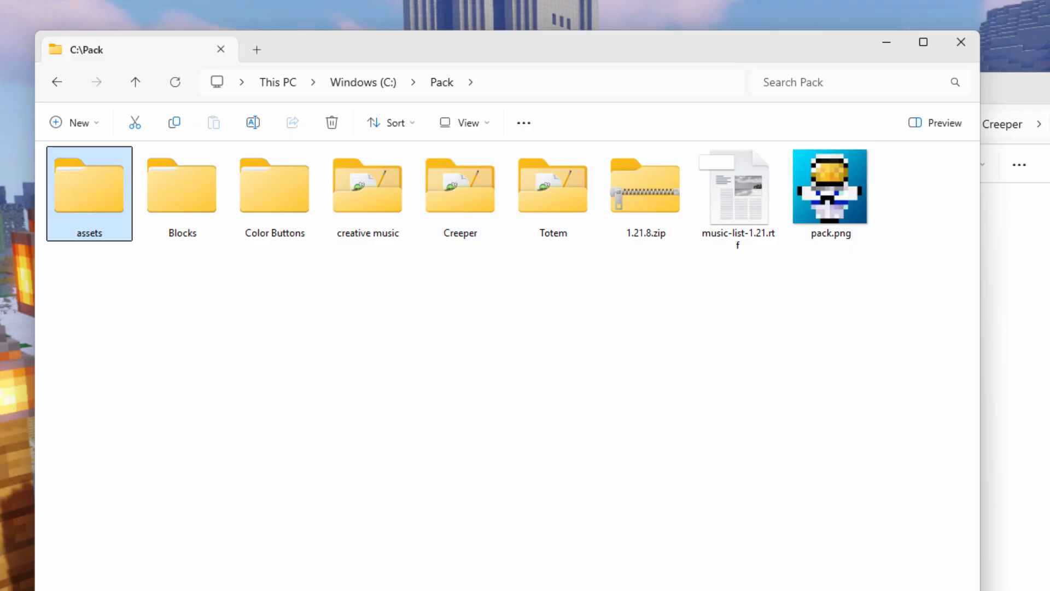
{"action": "left_click", "coordinate": [1040, 88]}
{"action": "left_click", "coordinate": [938, 124]}
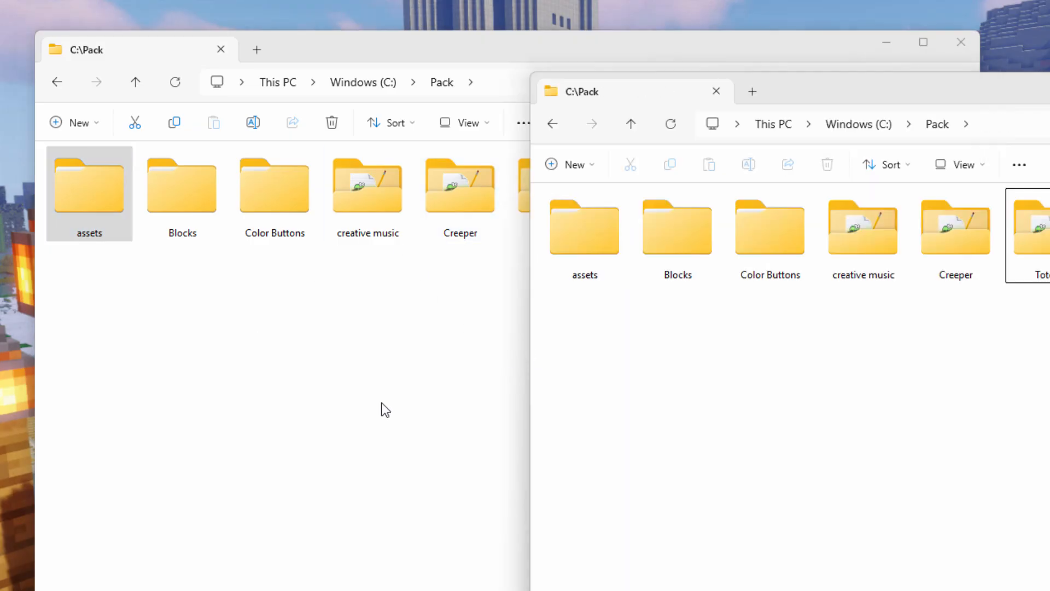
{"action": "left_click", "coordinate": [767, 249]}
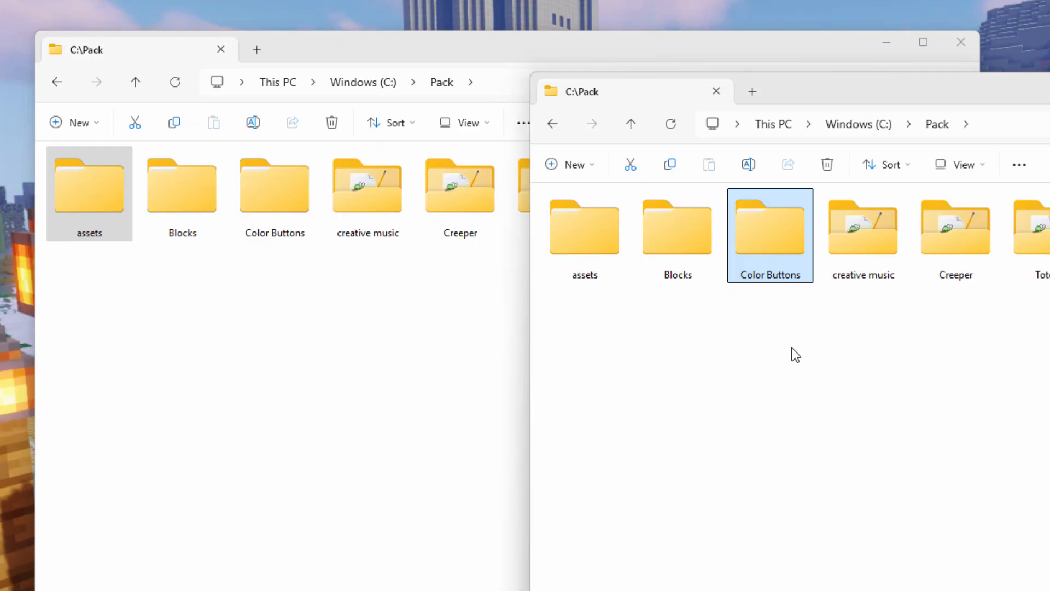
{"action": "double_click", "coordinate": [765, 251]}
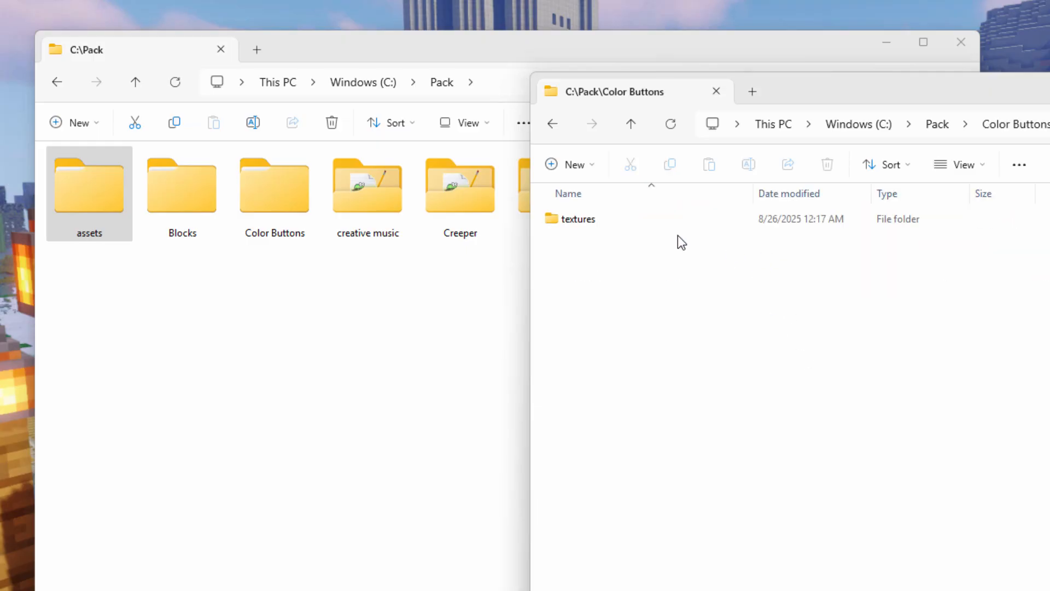
{"action": "double_click", "coordinate": [563, 221]}
{"action": "double_click", "coordinate": [550, 220]}
{"action": "double_click", "coordinate": [549, 220]}
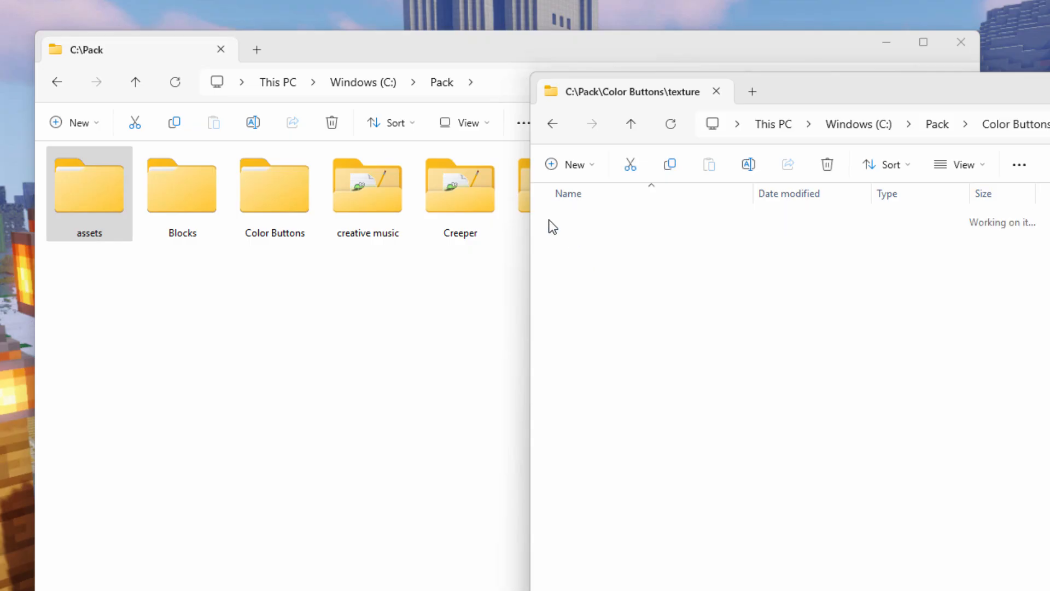
{"action": "double_click", "coordinate": [551, 221]}
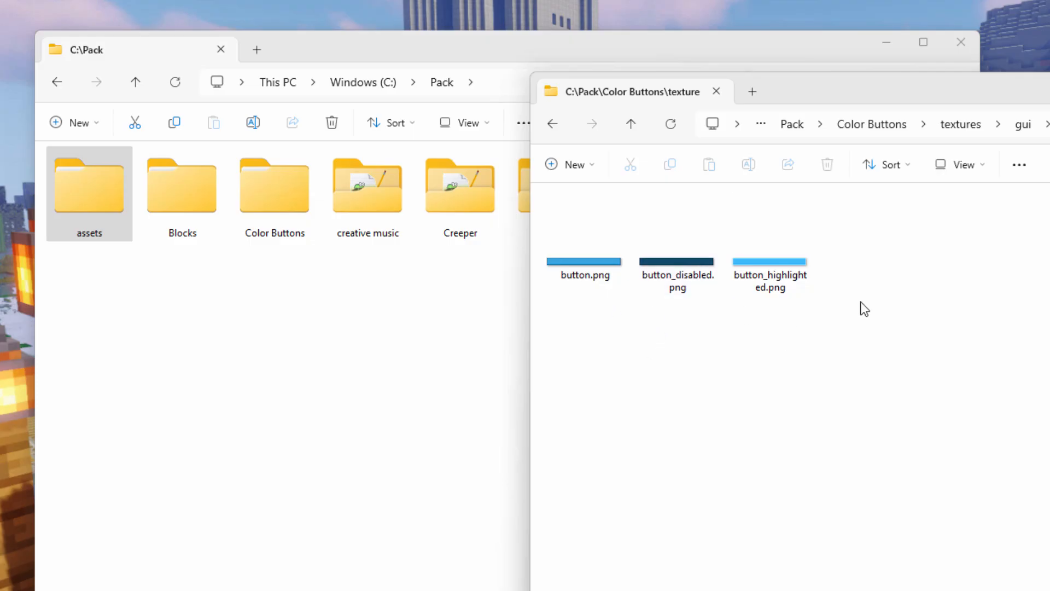
Step: Copy the gui folder from Color Buttons\textures into C:\Pack\assets\minecraft\textures, showing the source folder as large icons
{"action": "left_click", "coordinate": [984, 131]}
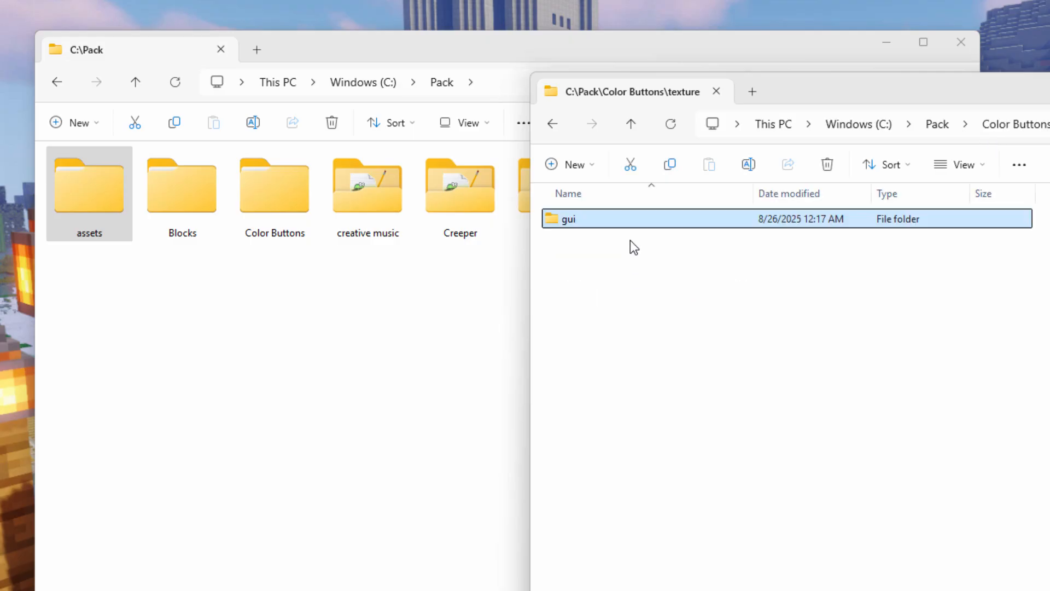
{"action": "left_click", "coordinate": [511, 50]}
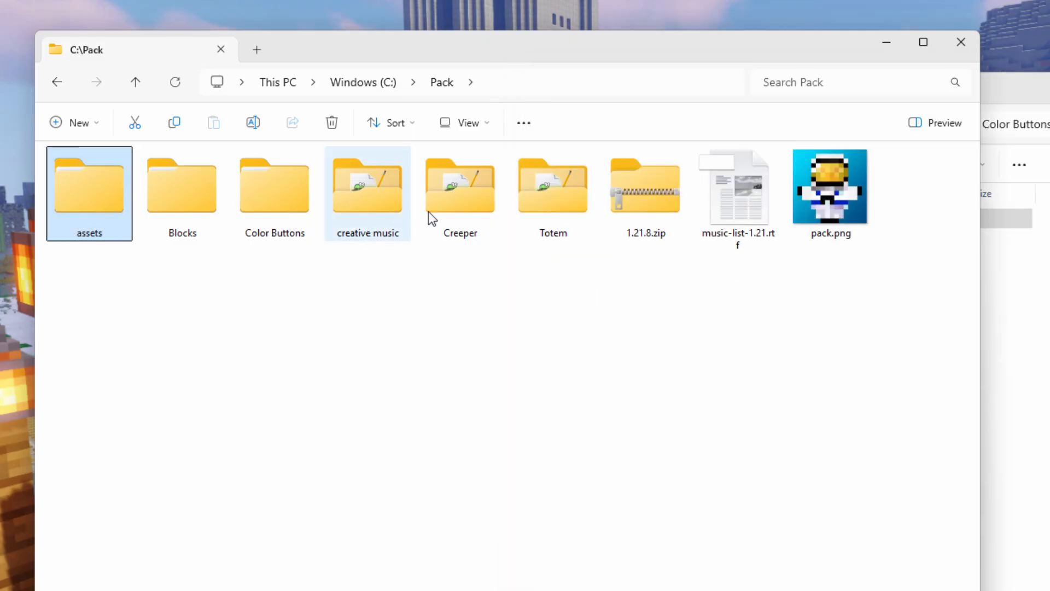
{"action": "double_click", "coordinate": [95, 201]}
{"action": "double_click", "coordinate": [95, 201]}
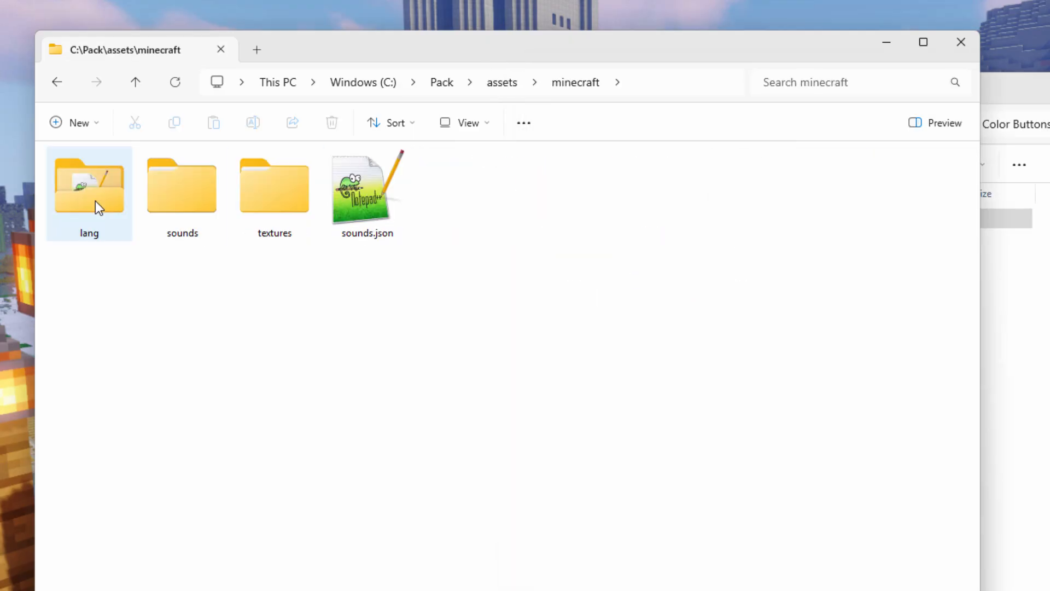
{"action": "double_click", "coordinate": [287, 179]}
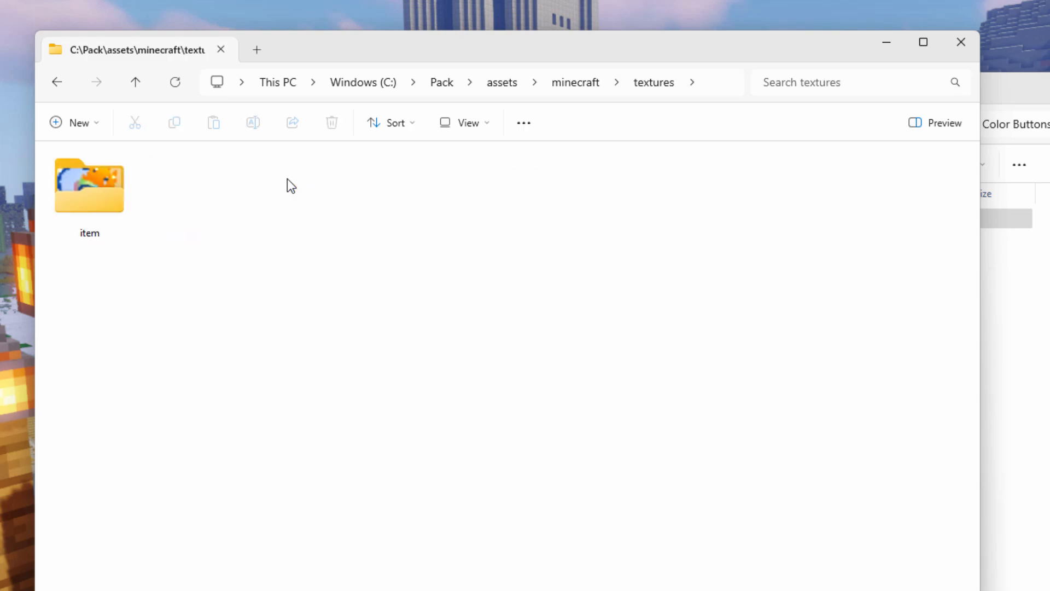
{"action": "left_click", "coordinate": [1041, 131]}
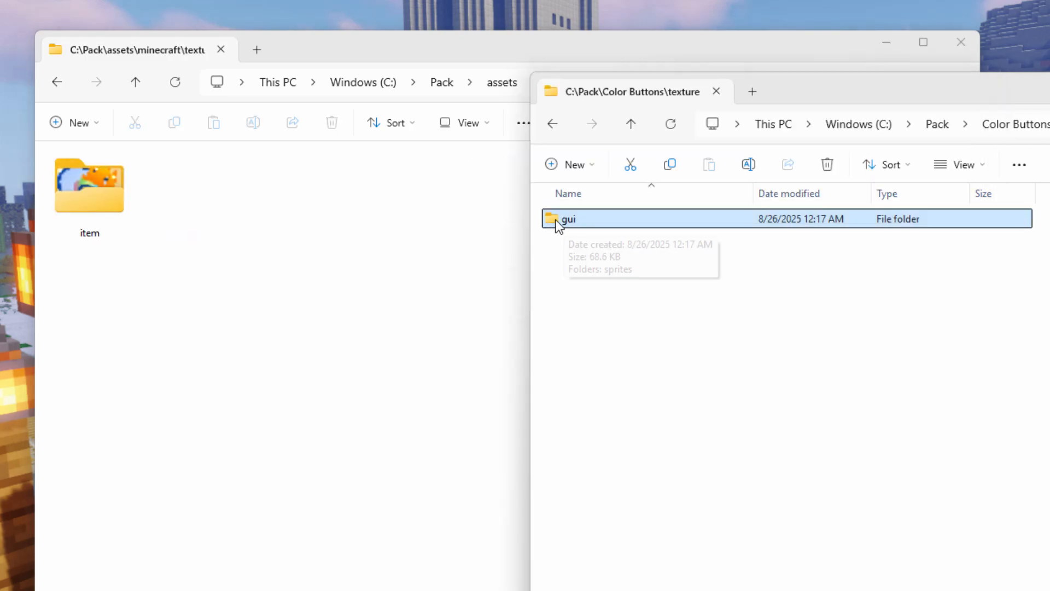
{"action": "left_click", "coordinate": [971, 165]}
{"action": "left_click", "coordinate": [911, 226]}
{"action": "left_click_drag", "start_coordinate": [581, 230], "coordinate": [323, 289]}
{"action": "left_click", "coordinate": [359, 297]}
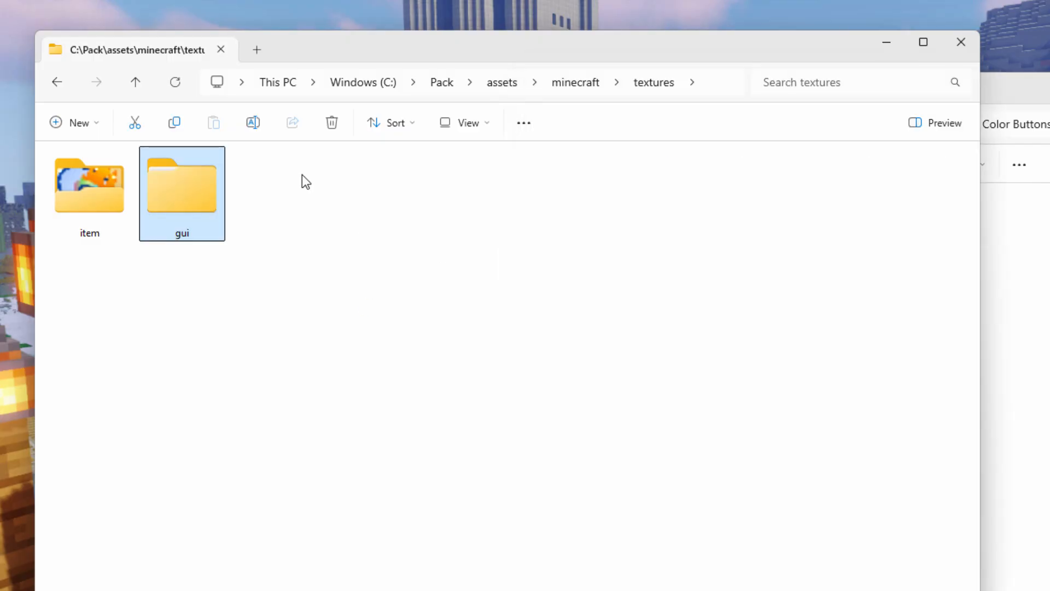
Step: Review sounds.json and the lang folder in C:\Pack\assets\minecraft, and locate pack.png in C:\Pack
{"action": "left_click", "coordinate": [579, 89]}
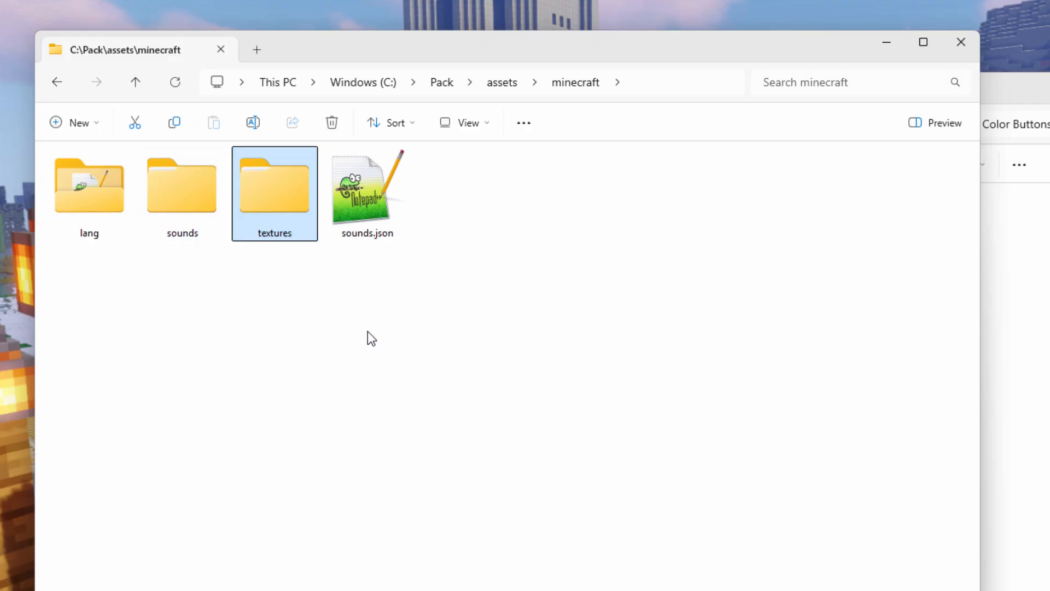
{"action": "double_click", "coordinate": [368, 202]}
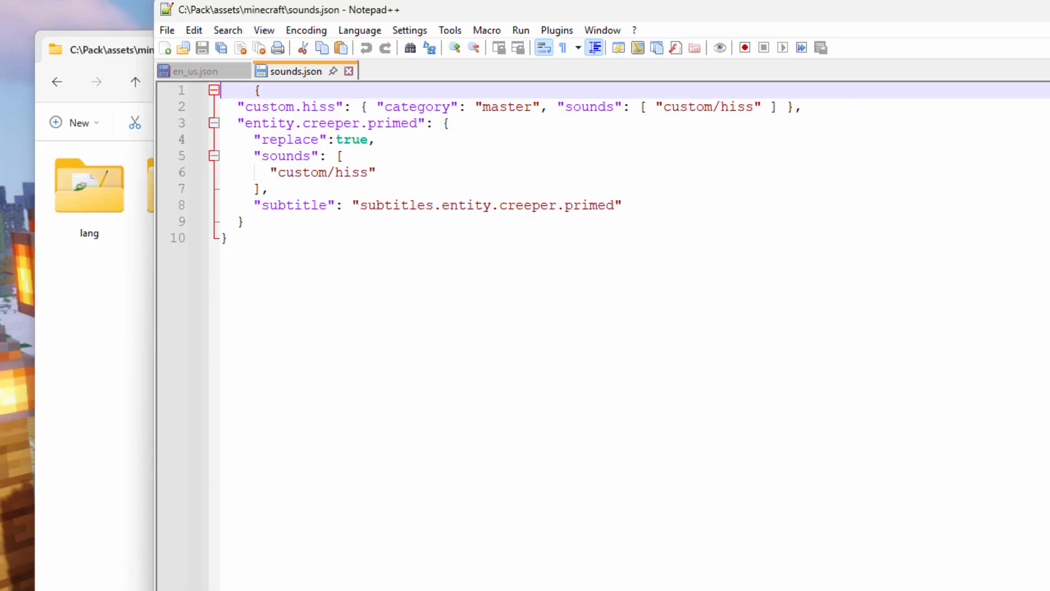
{"action": "key", "text": "alt+F4"}
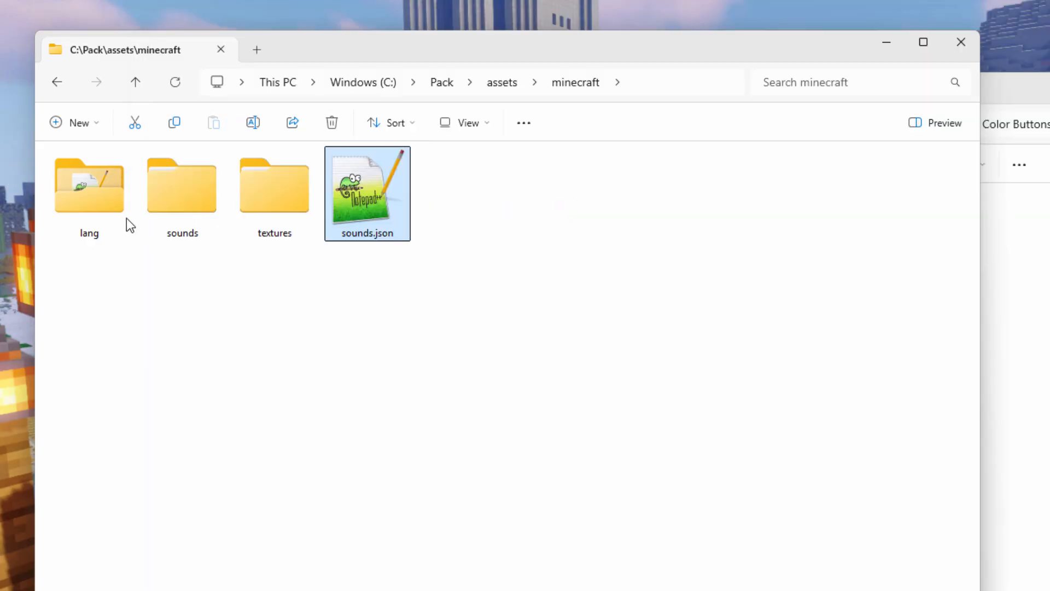
{"action": "left_click", "coordinate": [98, 201]}
{"action": "double_click", "coordinate": [98, 201]}
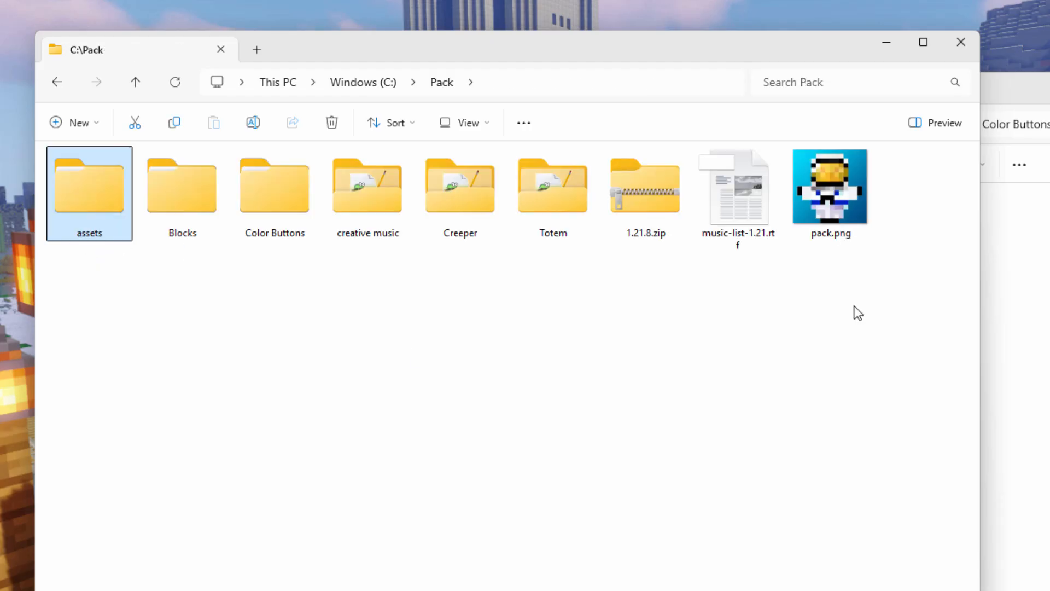
{"action": "left_click", "coordinate": [822, 198]}
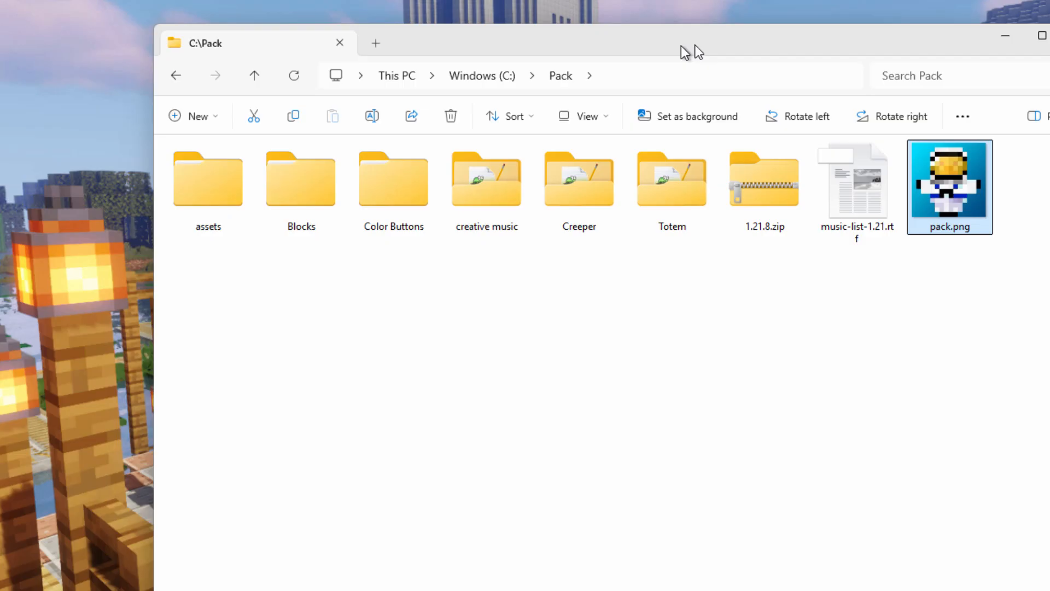
{"action": "left_click_drag", "start_coordinate": [692, 49], "coordinate": [704, 41]}
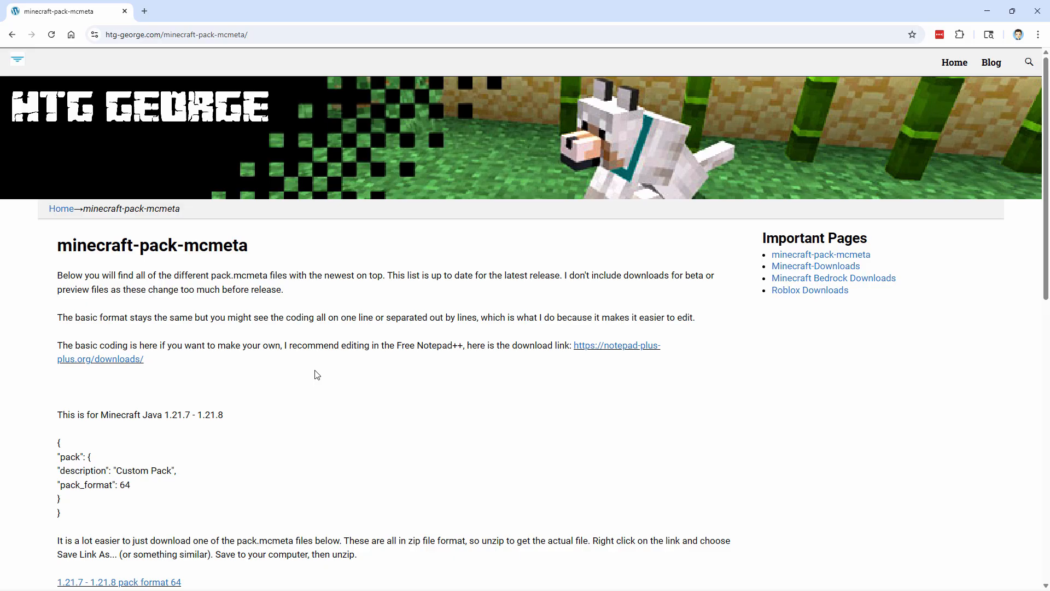
Step: Download the 1.21.7 - 1.21.8 pack format 64 file from the minecraft-pack-mcmeta page into C:\Pack as pack-format-64.zip and close the browser
{"action": "scroll", "coordinate": [282, 398], "scroll_direction": "down", "scroll_amount": 2}
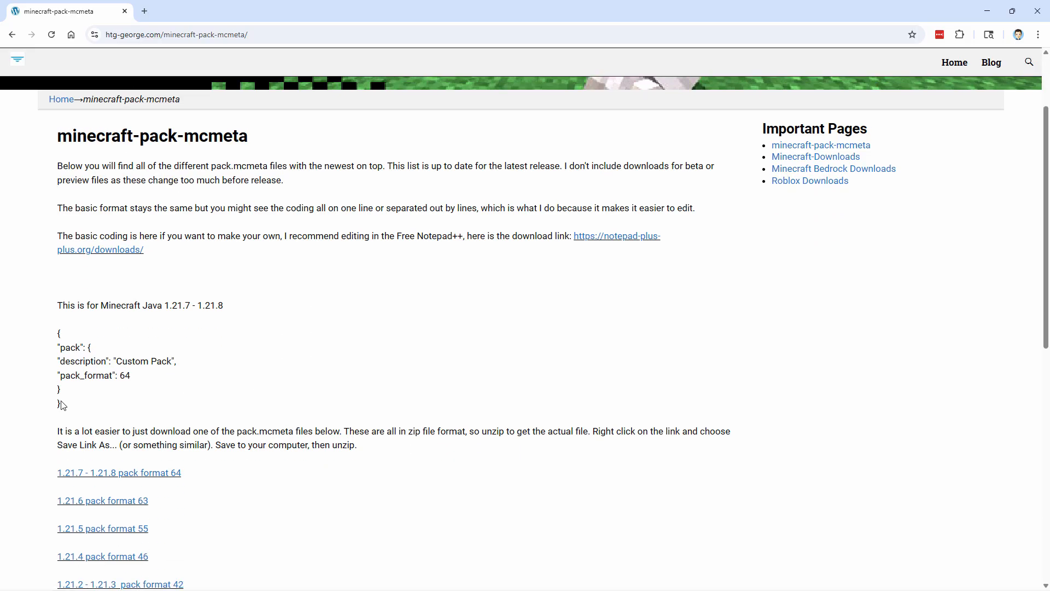
{"action": "left_click_drag", "start_coordinate": [61, 405], "coordinate": [51, 355]}
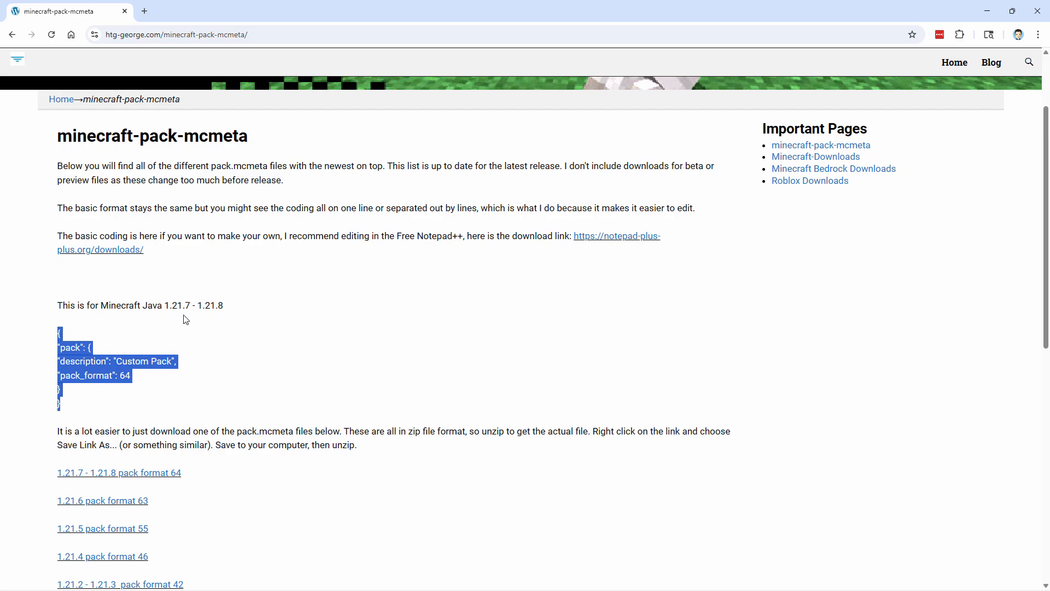
{"action": "left_click", "coordinate": [168, 389]}
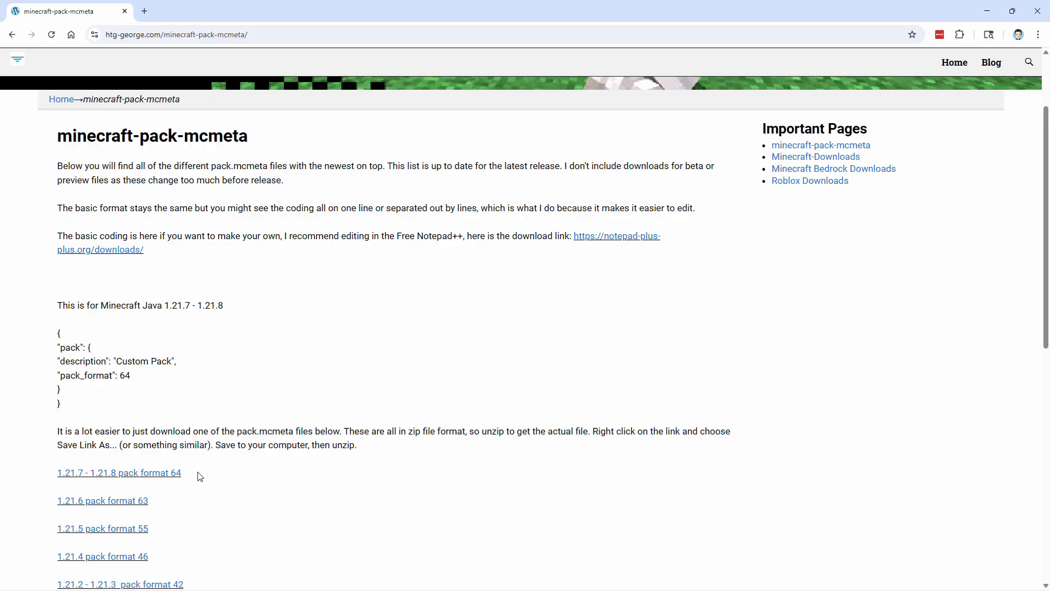
{"action": "left_click", "coordinate": [158, 474]}
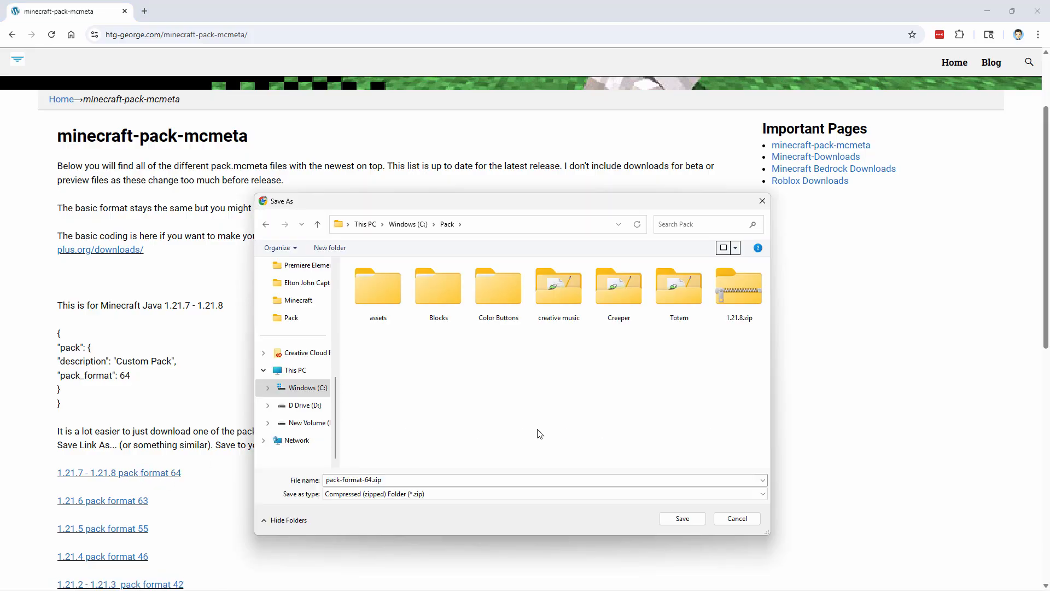
{"action": "left_click", "coordinate": [683, 518]}
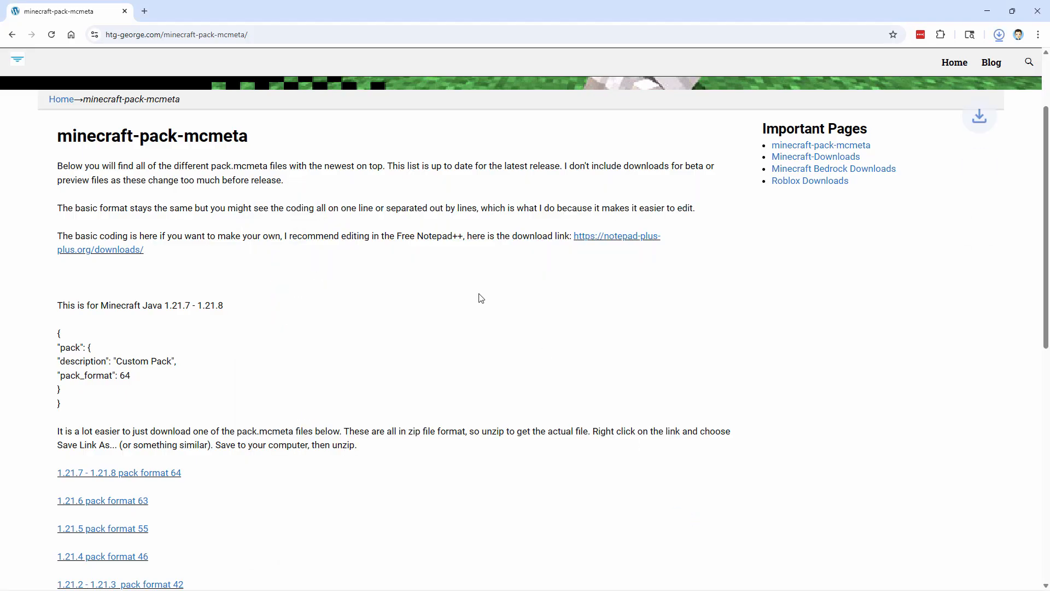
{"action": "left_click", "coordinate": [1045, 17]}
Step: Copy pack.mcmeta out of pack-format-64.zip into C:\Pack, close the zip's window and delete the zip
{"action": "left_click", "coordinate": [912, 229]}
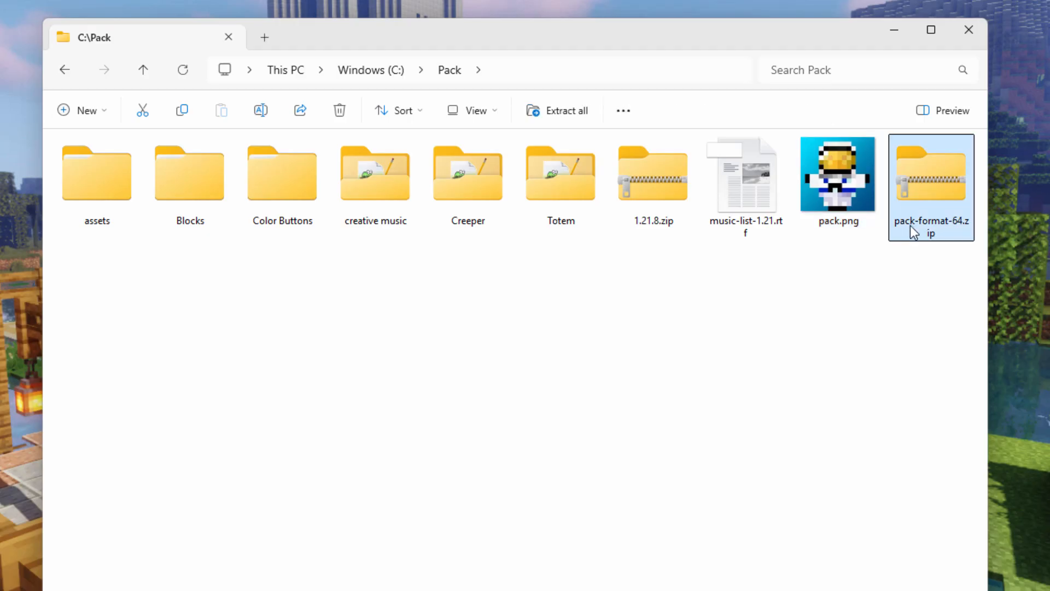
{"action": "right_click", "coordinate": [921, 186]}
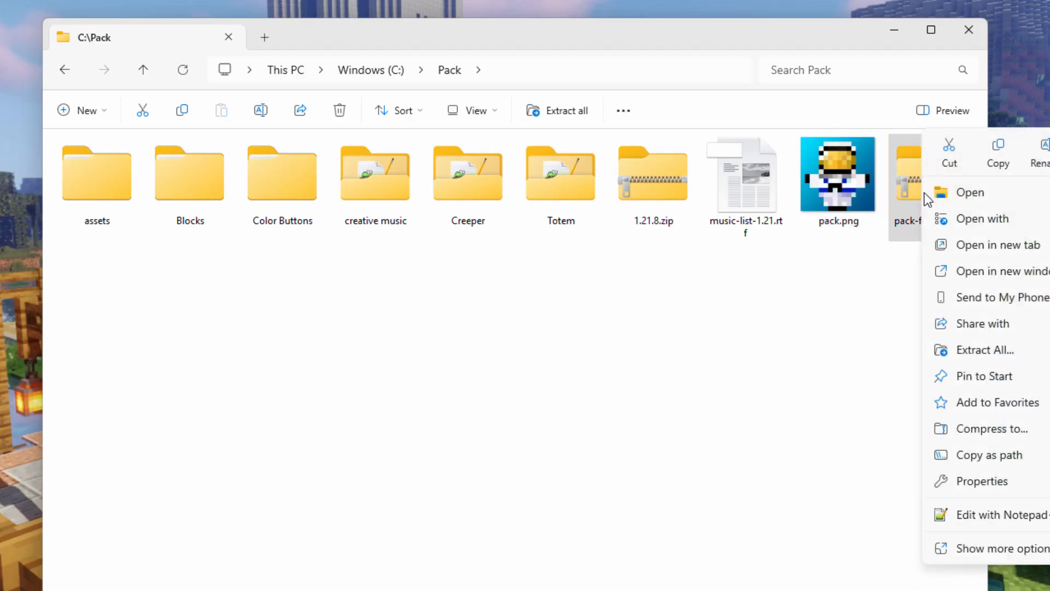
{"action": "left_click", "coordinate": [950, 271]}
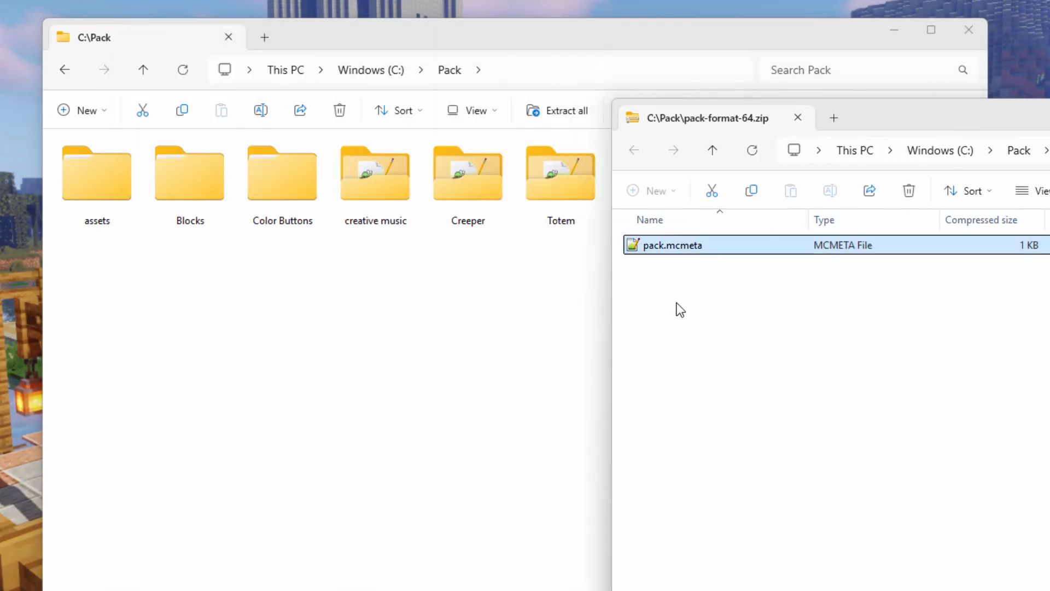
{"action": "left_click_drag", "start_coordinate": [636, 245], "coordinate": [296, 347]}
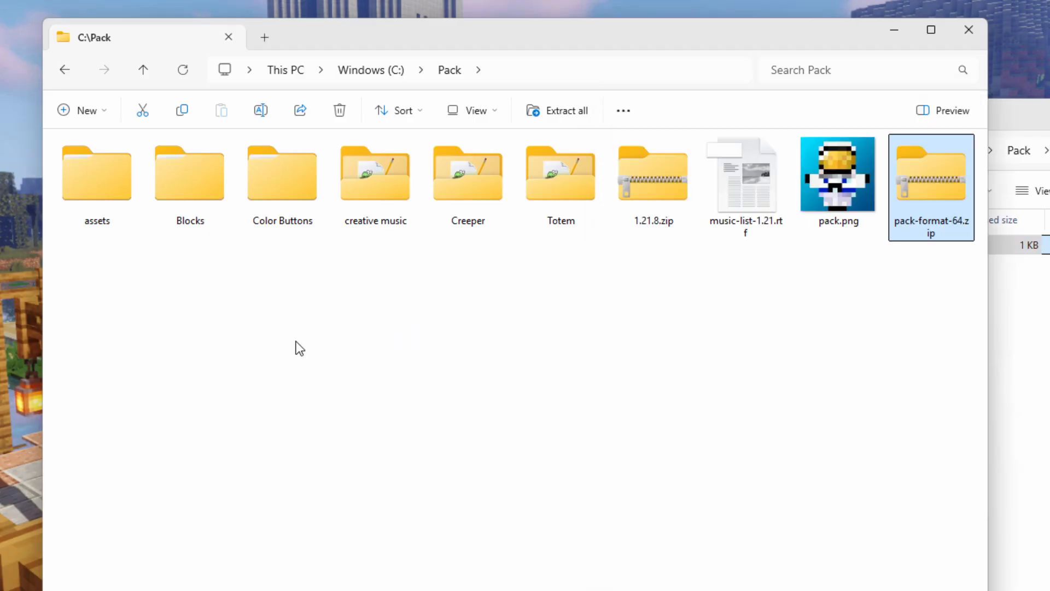
{"action": "left_click_drag", "start_coordinate": [1049, 119], "coordinate": [809, 198]}
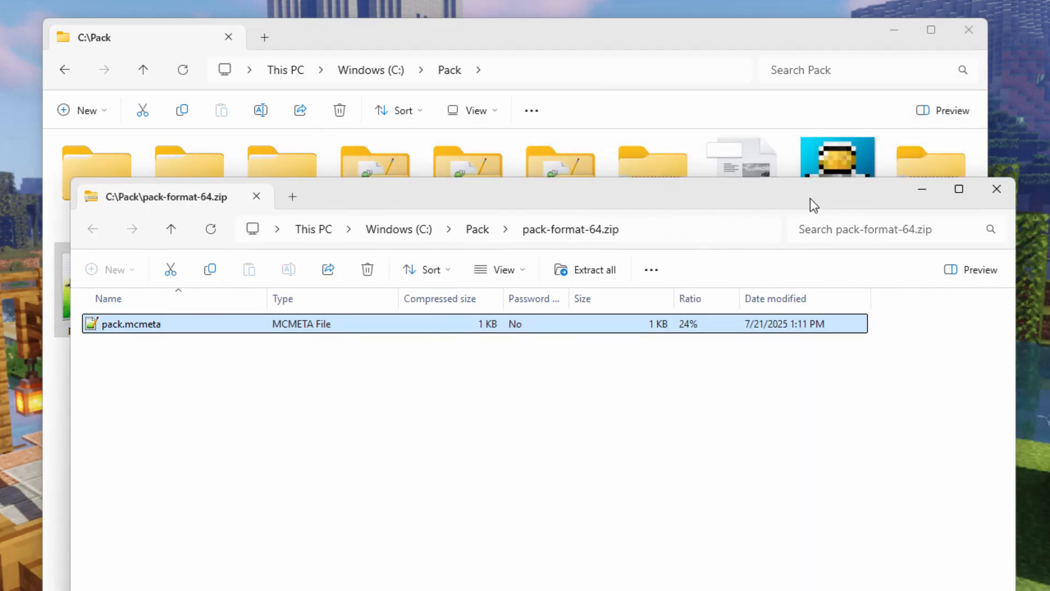
{"action": "left_click", "coordinate": [995, 189]}
{"action": "left_click", "coordinate": [933, 197]}
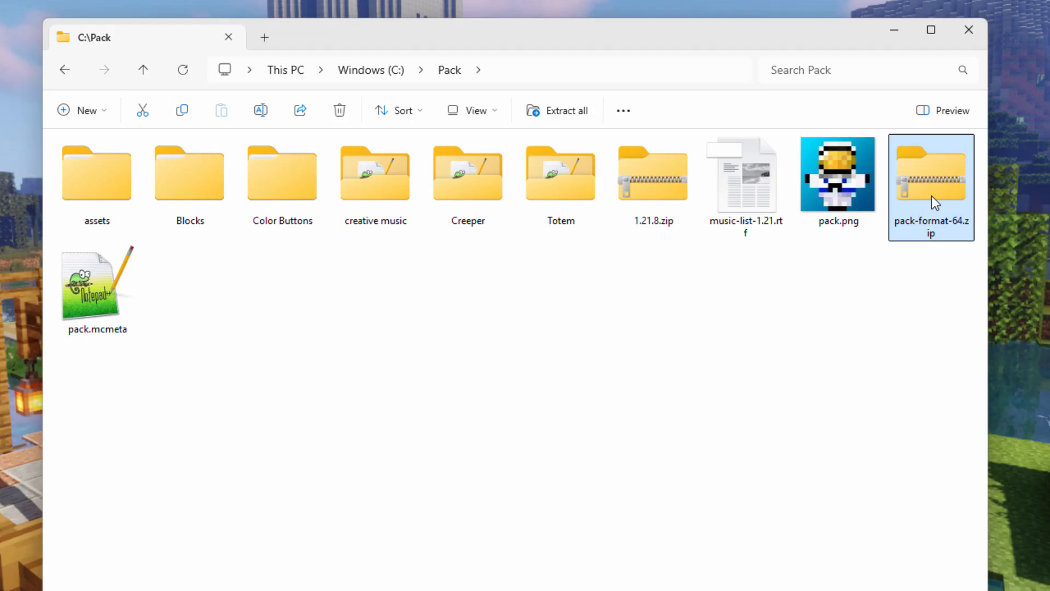
{"action": "key", "text": "Delete"}
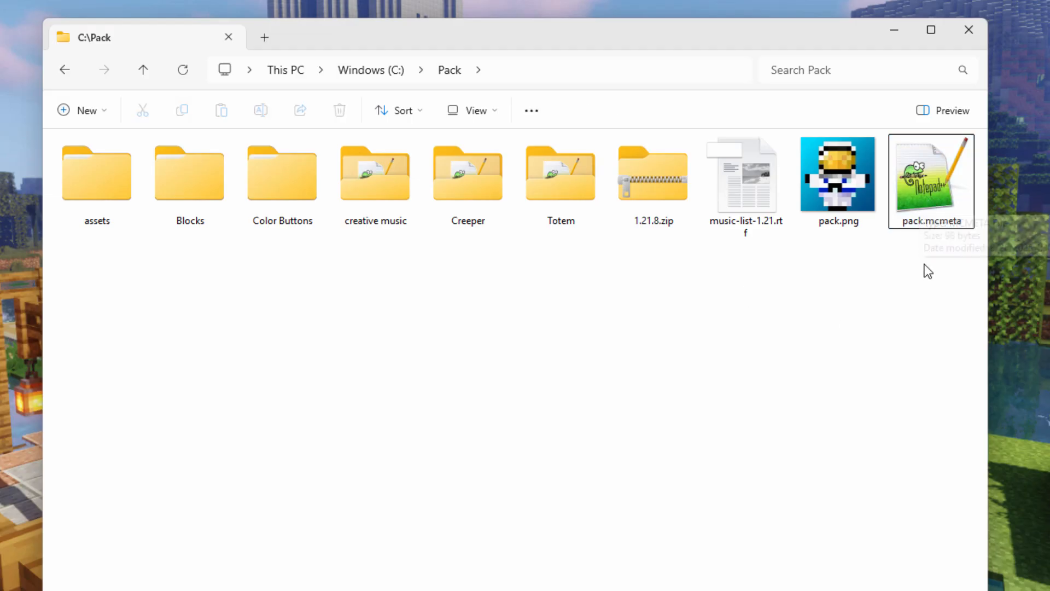
Step: Change the description in C:\Pack\pack.mcmeta to "Custom Pack Multiple Sounds", save the file and close the editor
{"action": "double_click", "coordinate": [923, 196]}
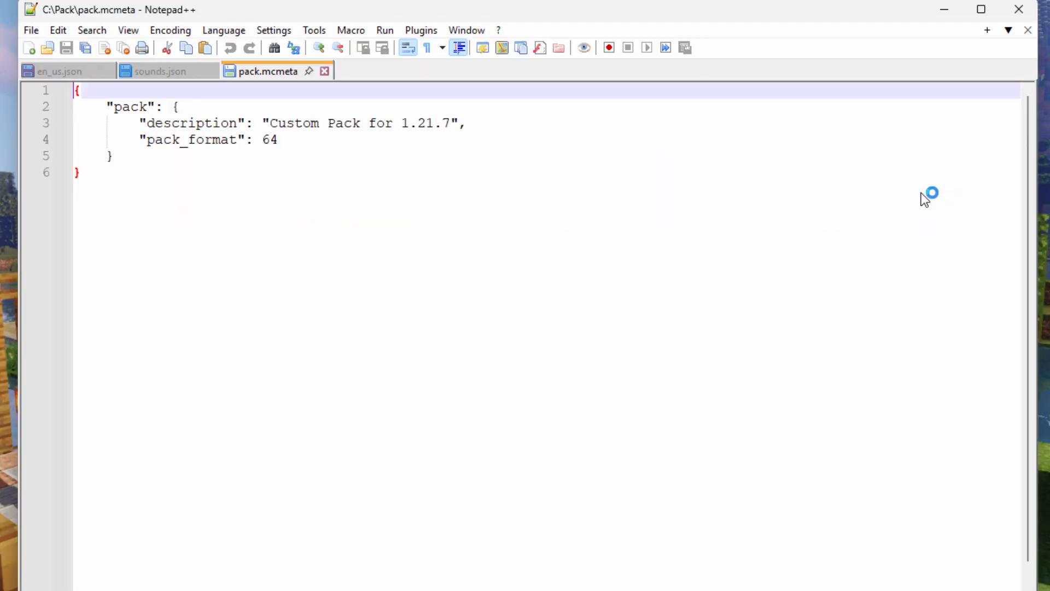
{"action": "left_click_drag", "start_coordinate": [547, 15], "coordinate": [587, 34]}
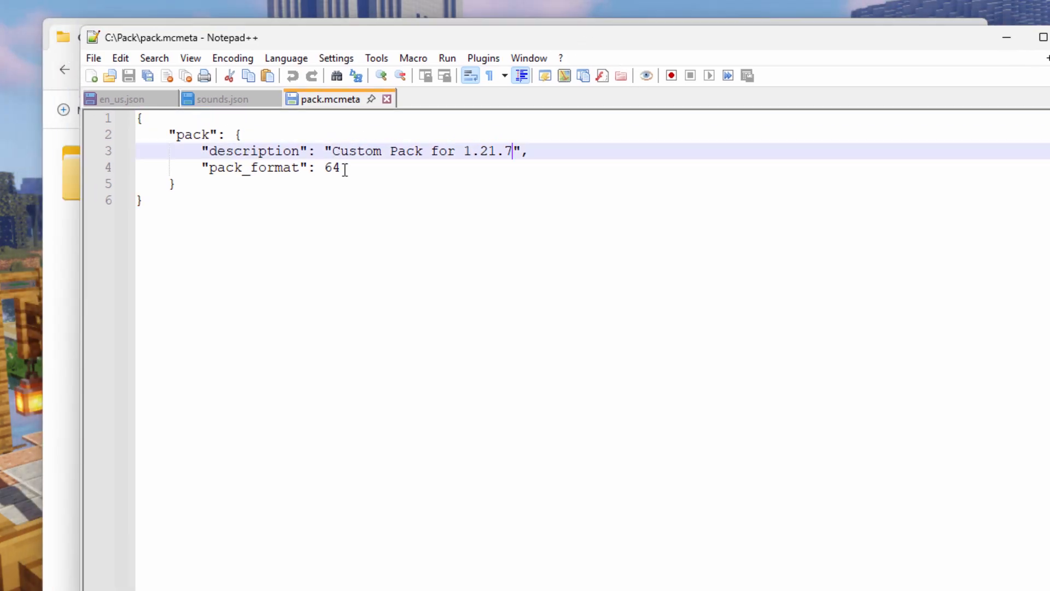
{"action": "left_click_drag", "start_coordinate": [345, 169], "coordinate": [315, 169]}
{"action": "left_click_drag", "start_coordinate": [513, 151], "coordinate": [440, 152]}
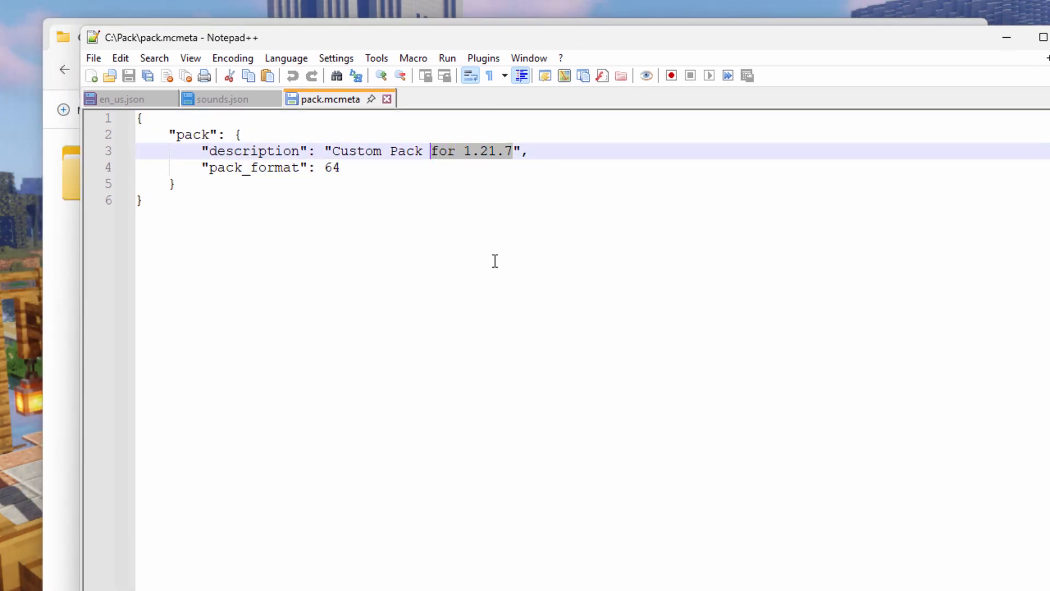
{"action": "type", "text": "Multiple"}
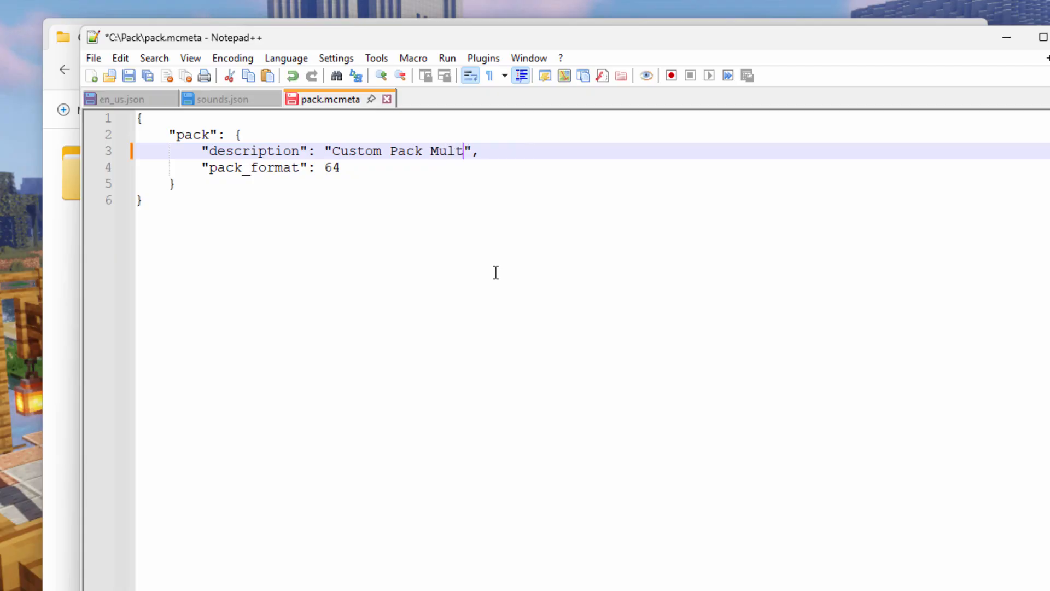
{"action": "type", "text": " Sounds"}
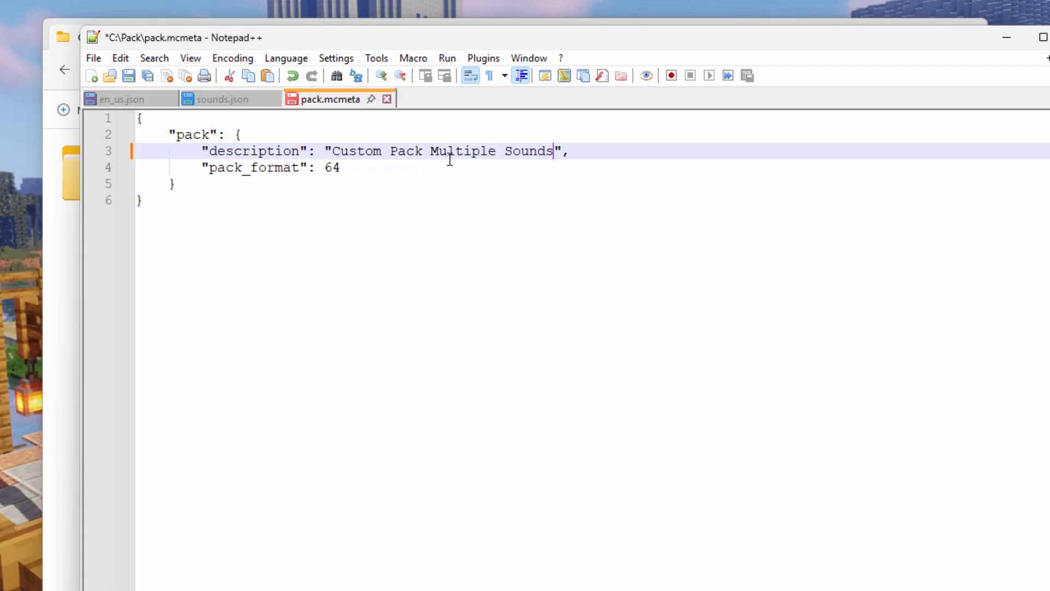
{"action": "left_click", "coordinate": [540, 180]}
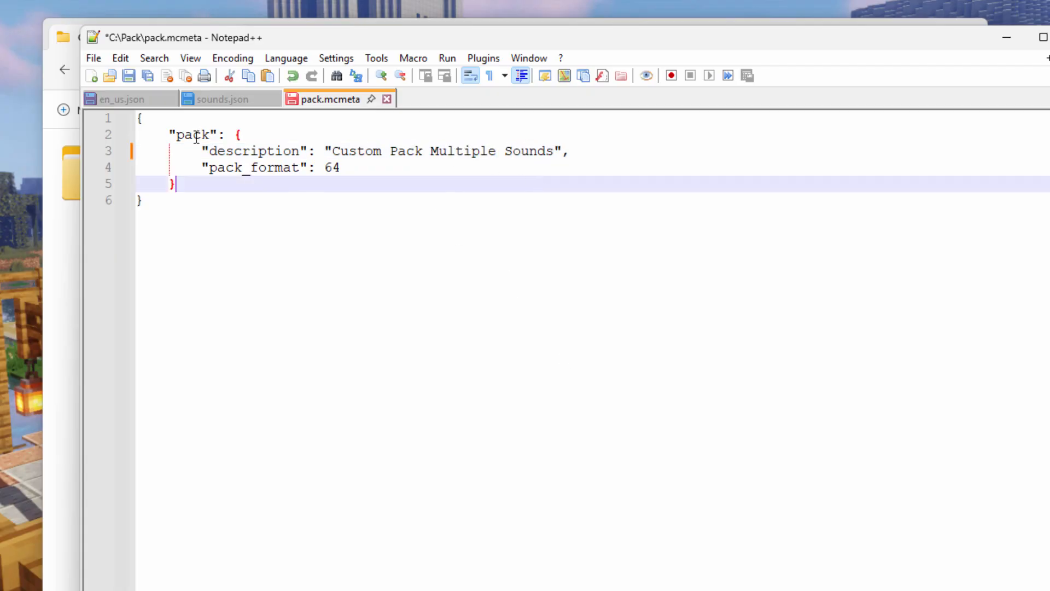
{"action": "left_click", "coordinate": [129, 76]}
{"action": "left_click", "coordinate": [1049, 37]}
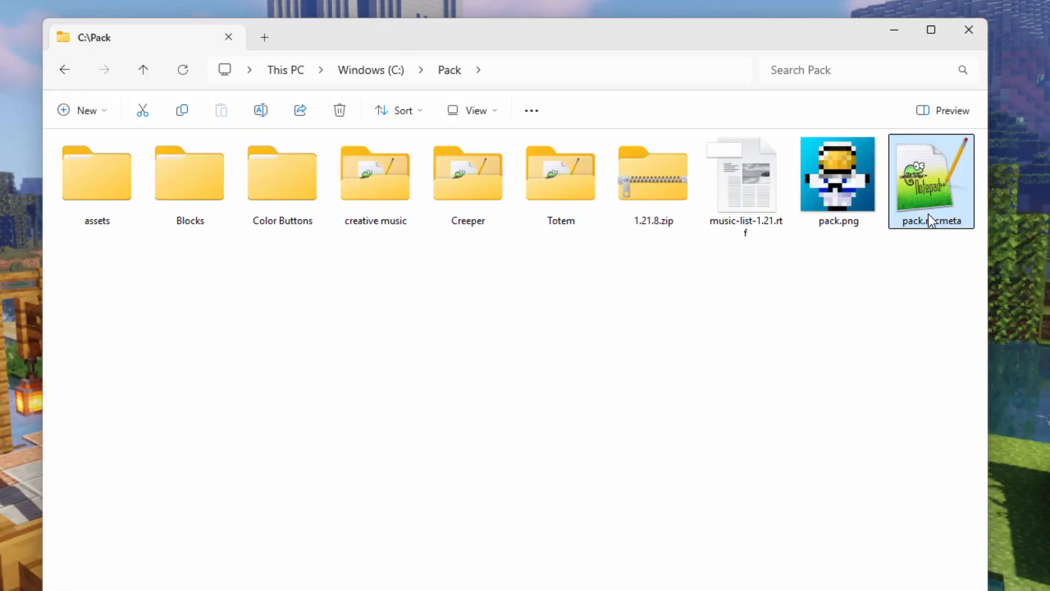
{"action": "left_click", "coordinate": [797, 331]}
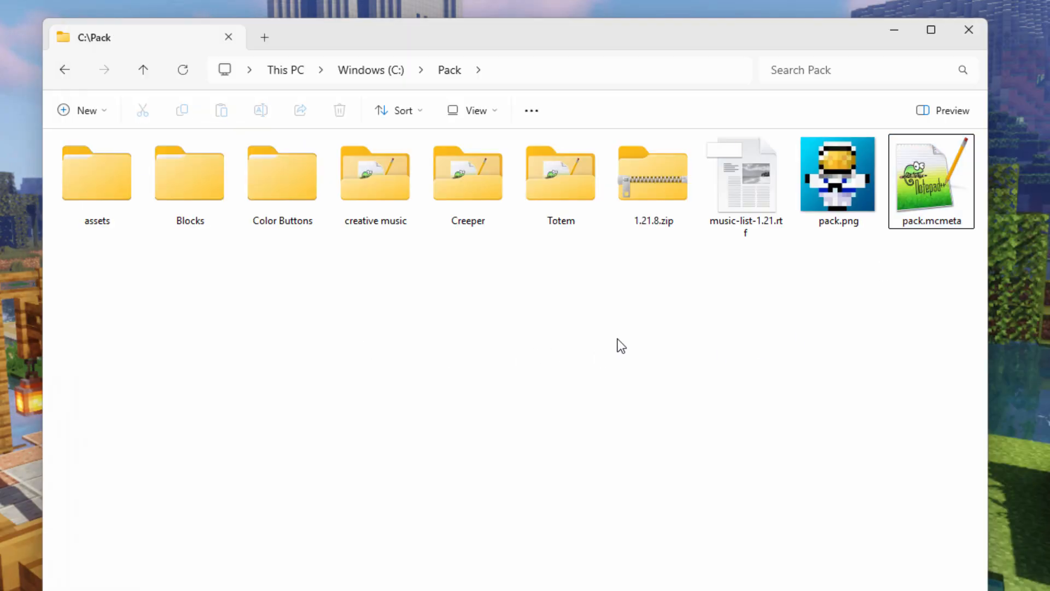
Step: Compress the assets folder, pack.png and pack.mcmeta together into a zip named Multiple Sounds.zip
{"action": "left_click", "coordinate": [83, 189]}
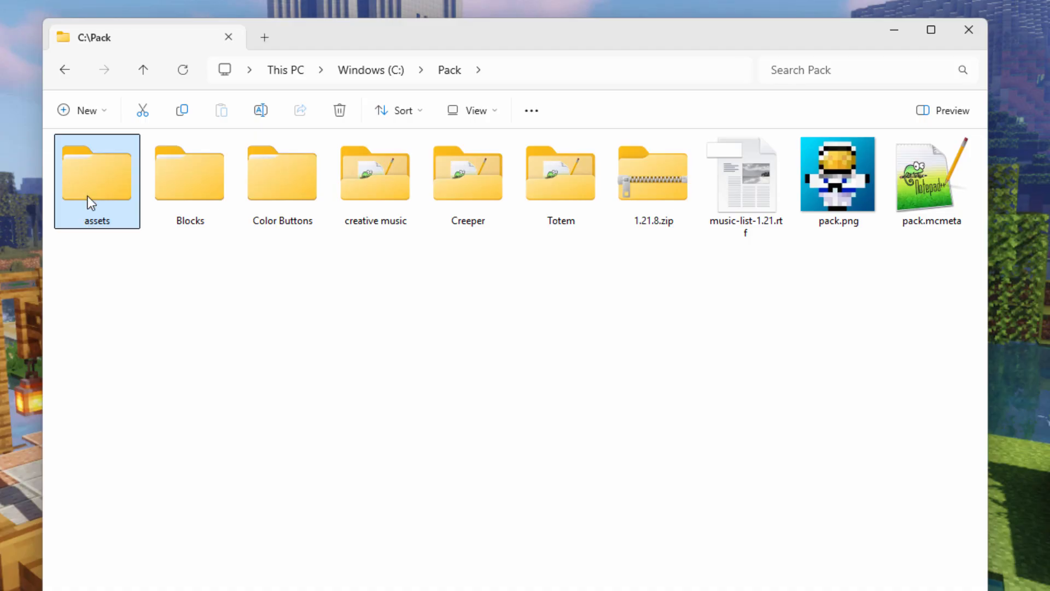
{"action": "left_click", "coordinate": [823, 219], "text": "ctrl"}
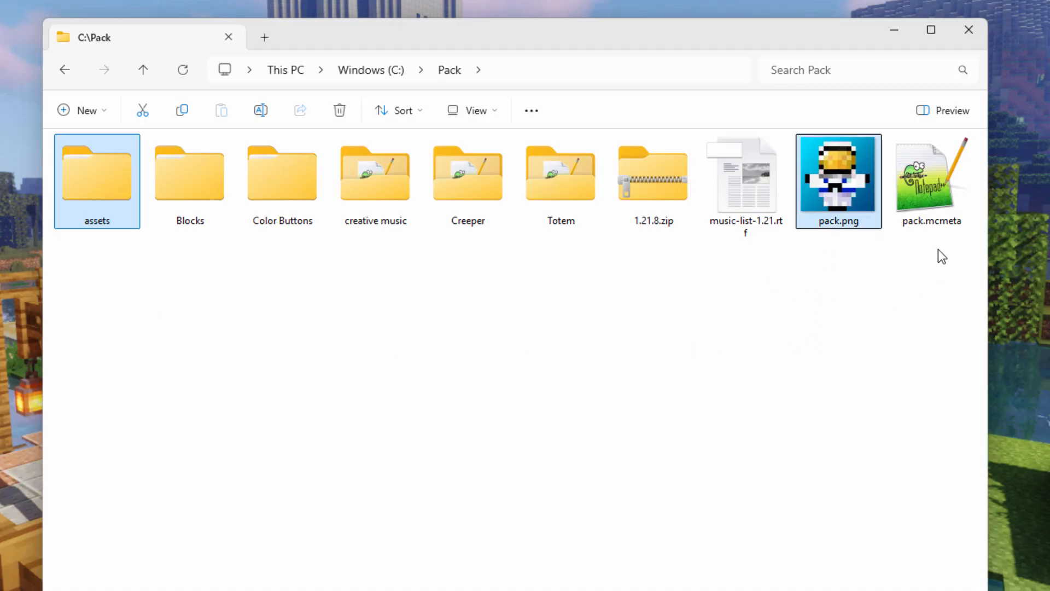
{"action": "left_click", "coordinate": [930, 189], "text": "ctrl"}
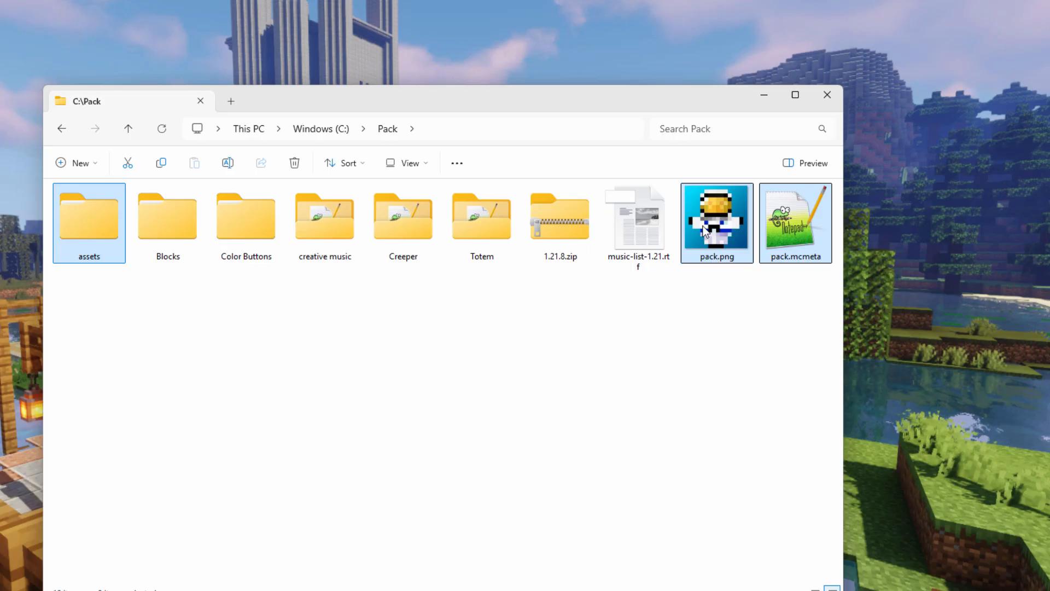
{"action": "right_click", "coordinate": [704, 230]}
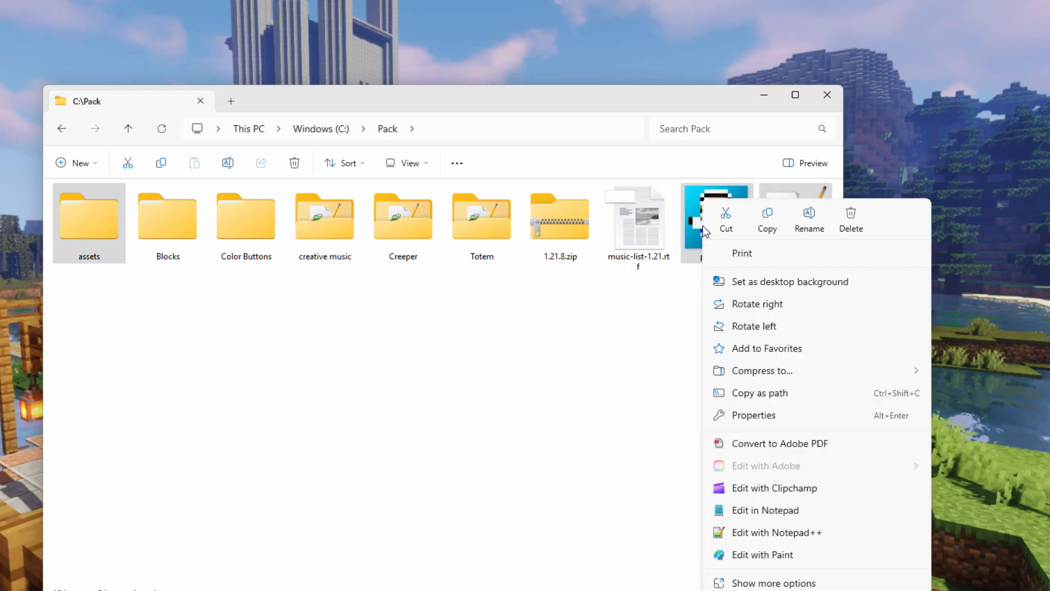
{"action": "mouse_move", "coordinate": [755, 372]}
{"action": "left_click", "coordinate": [961, 377]}
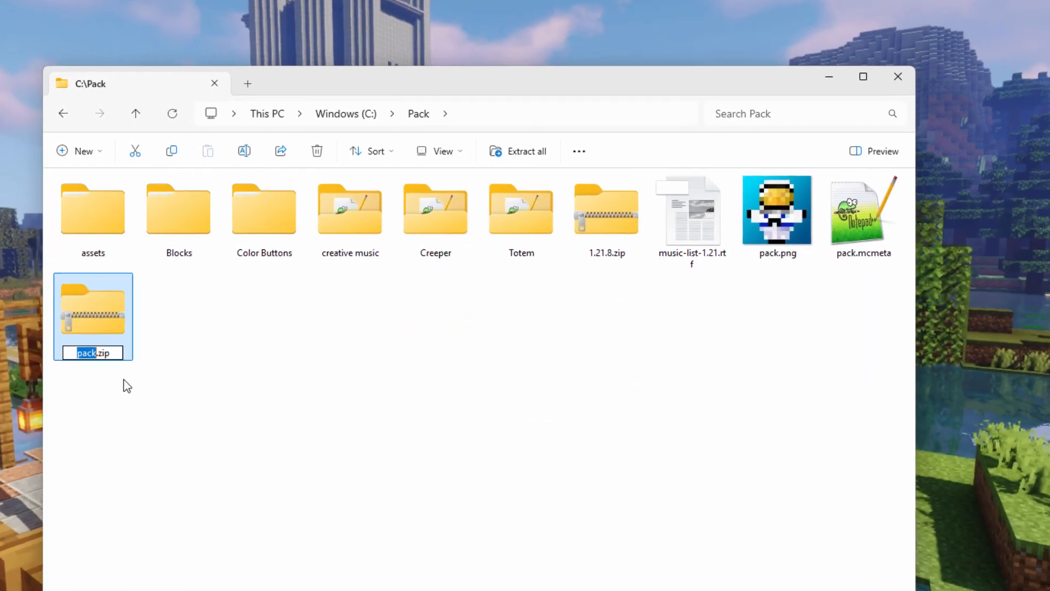
{"action": "type", "text": "Multip"}
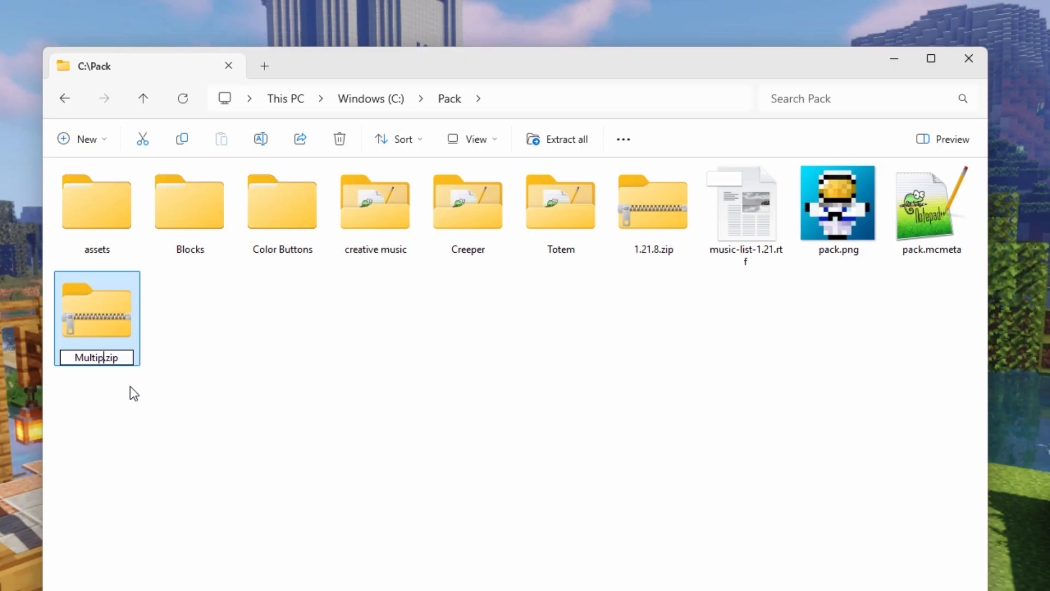
{"action": "type", "text": "le Sounds"}
{"action": "key", "text": "Return"}
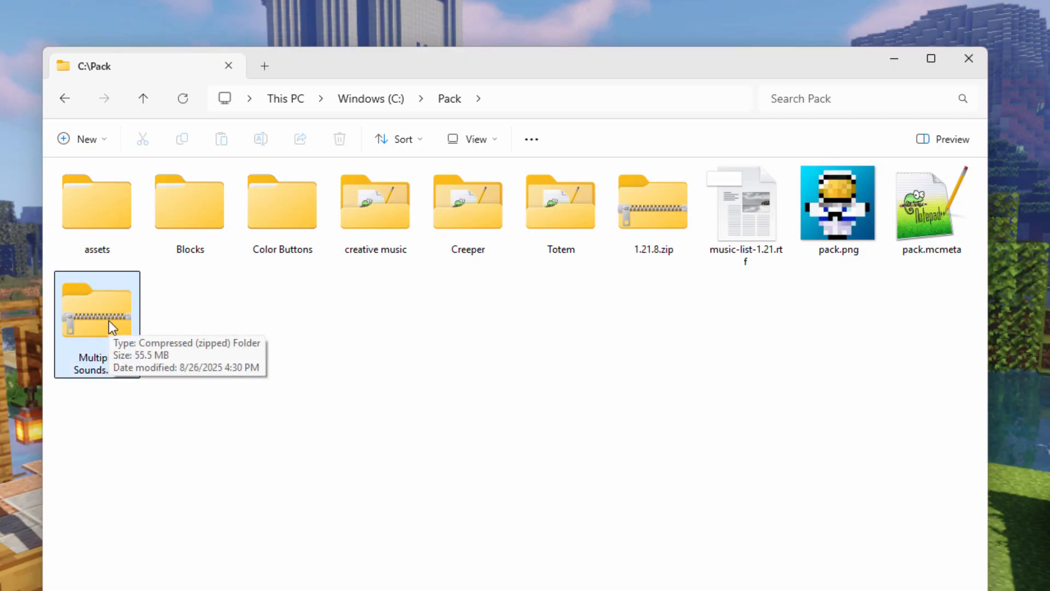
{"action": "left_click", "coordinate": [310, 314]}
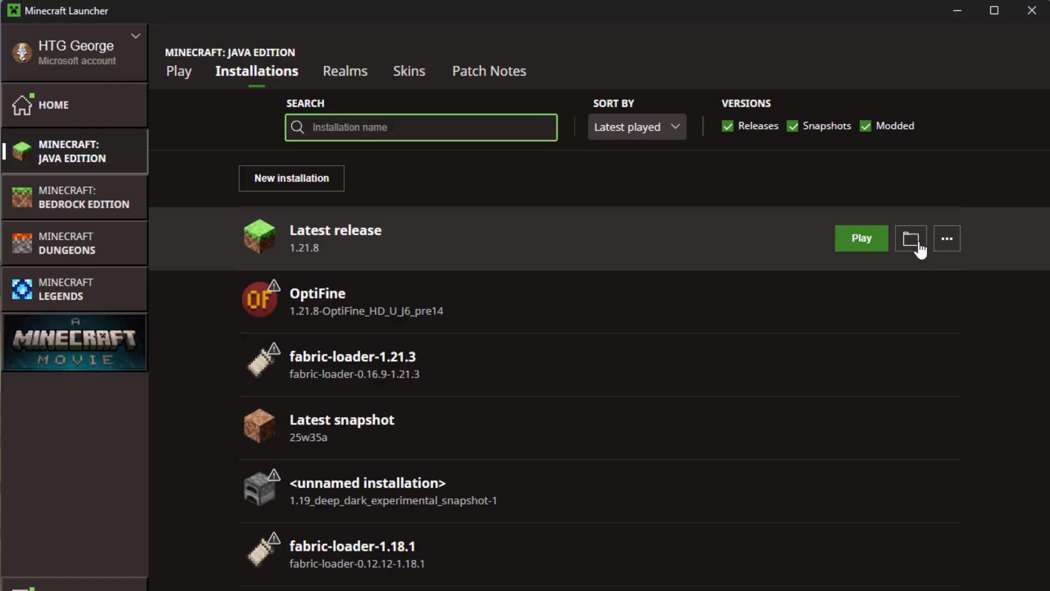
Step: Place Multiple Sounds.zip in the resourcepacks folder of the launcher's Latest release 1.21.8 installation and close both folder windows
{"action": "left_click", "coordinate": [919, 245]}
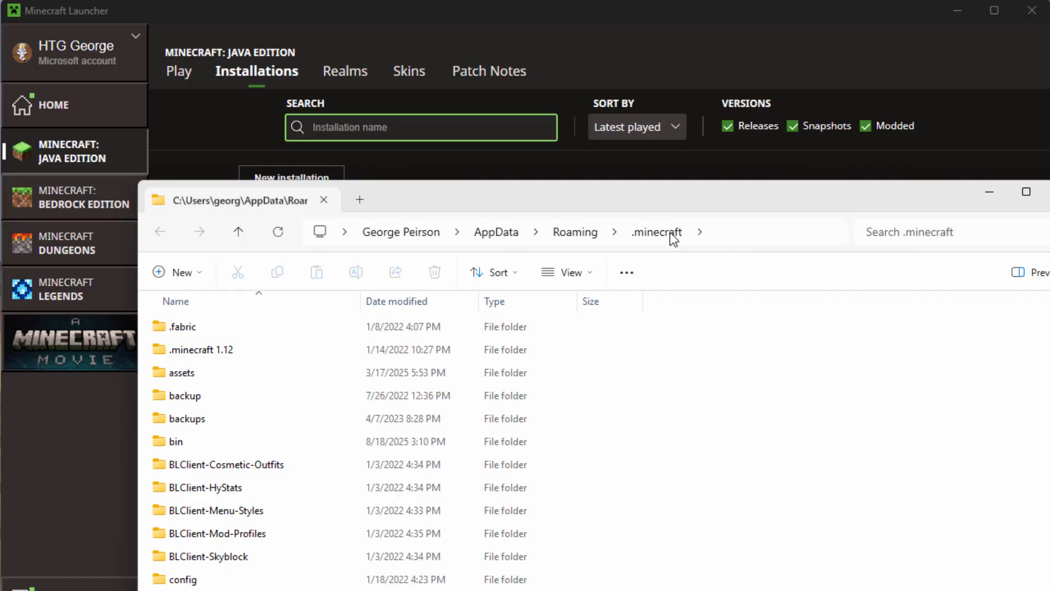
{"action": "scroll", "coordinate": [136, 461], "scroll_direction": "down", "scroll_amount": 4}
{"action": "left_click", "coordinate": [165, 490]}
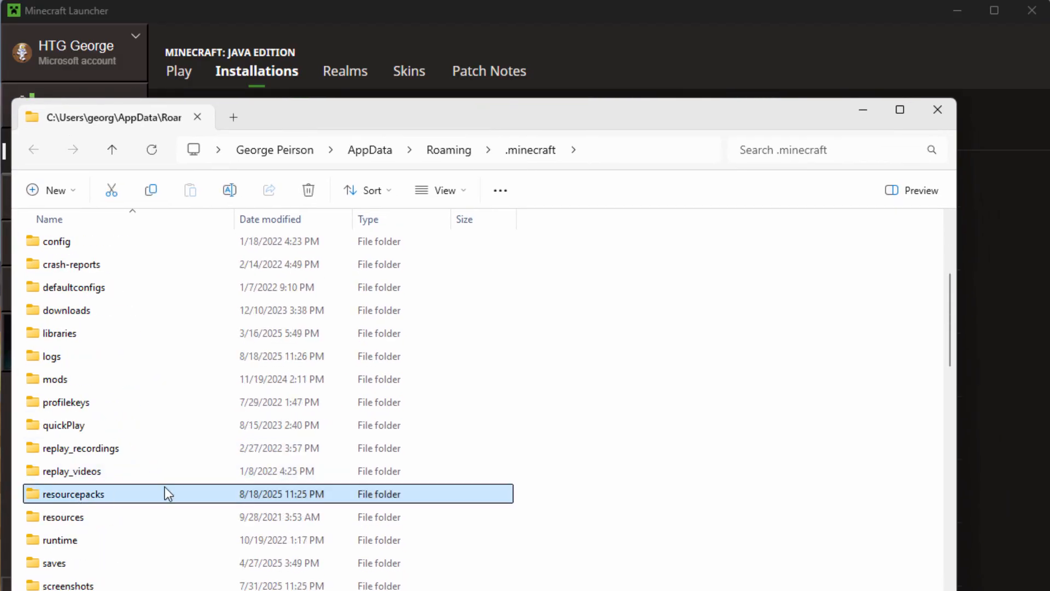
{"action": "double_click", "coordinate": [67, 493]}
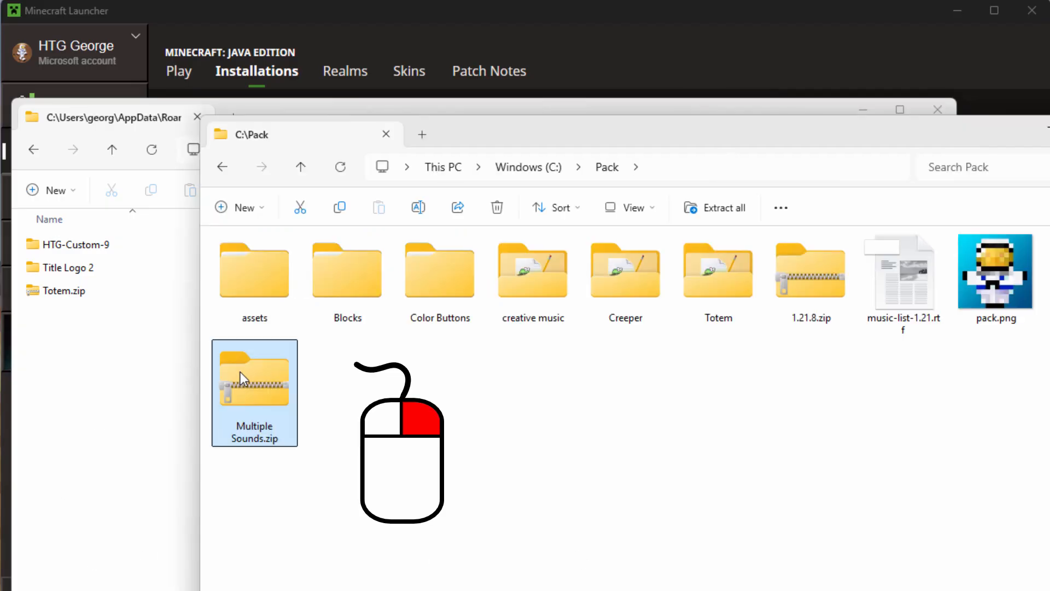
{"action": "left_click_drag", "start_coordinate": [241, 372], "coordinate": [99, 378]}
{"action": "left_click", "coordinate": [155, 414]}
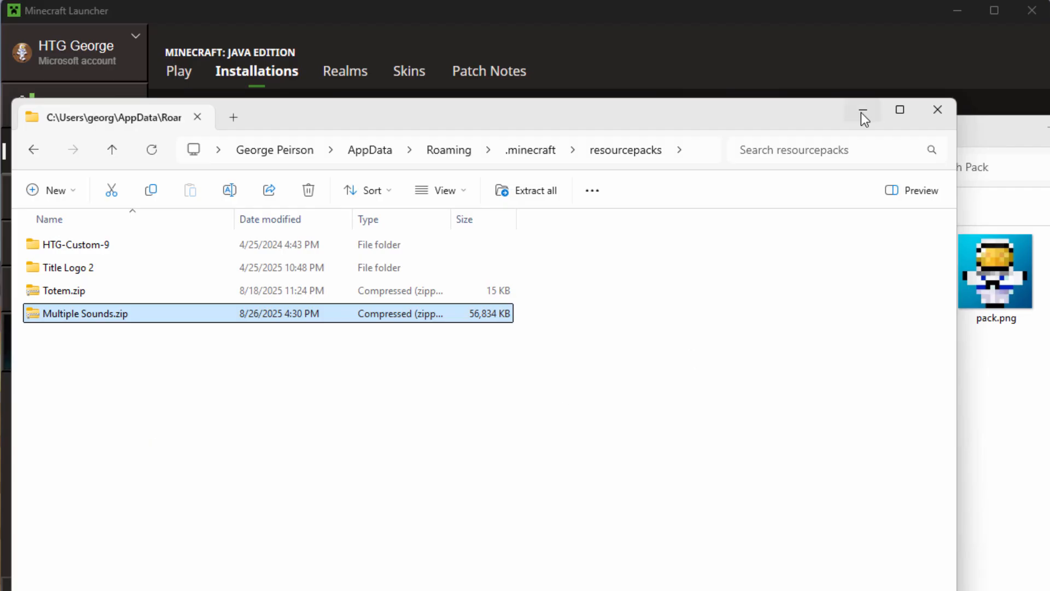
{"action": "left_click", "coordinate": [934, 114]}
{"action": "left_click", "coordinate": [1049, 127]}
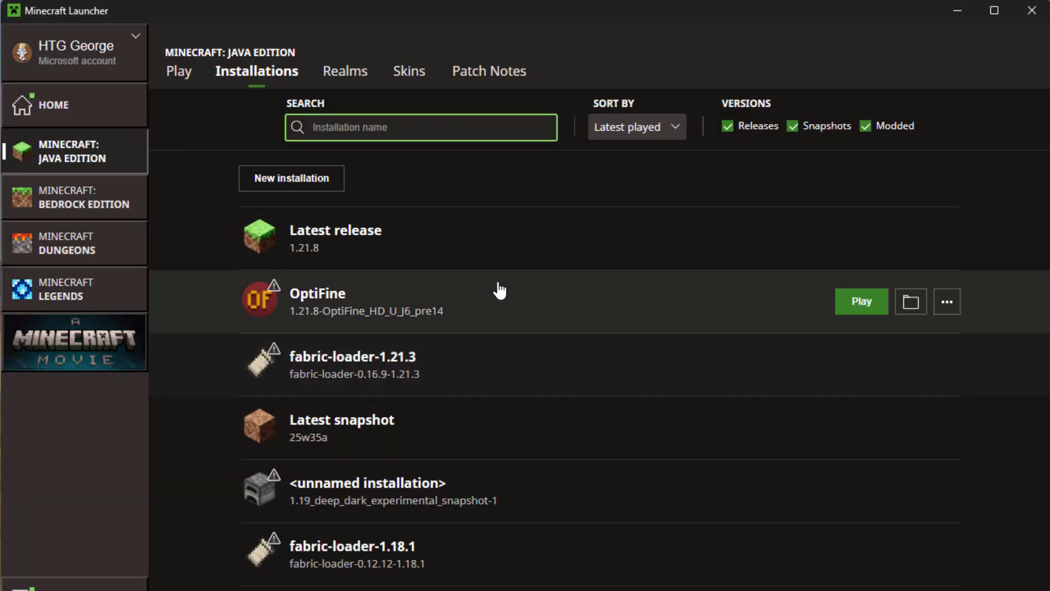
Step: Launch the Latest release 1.21.8 installation and enable the Multiple Sounds.zip resource pack in the game's options
{"action": "mouse_move", "coordinate": [521, 246]}
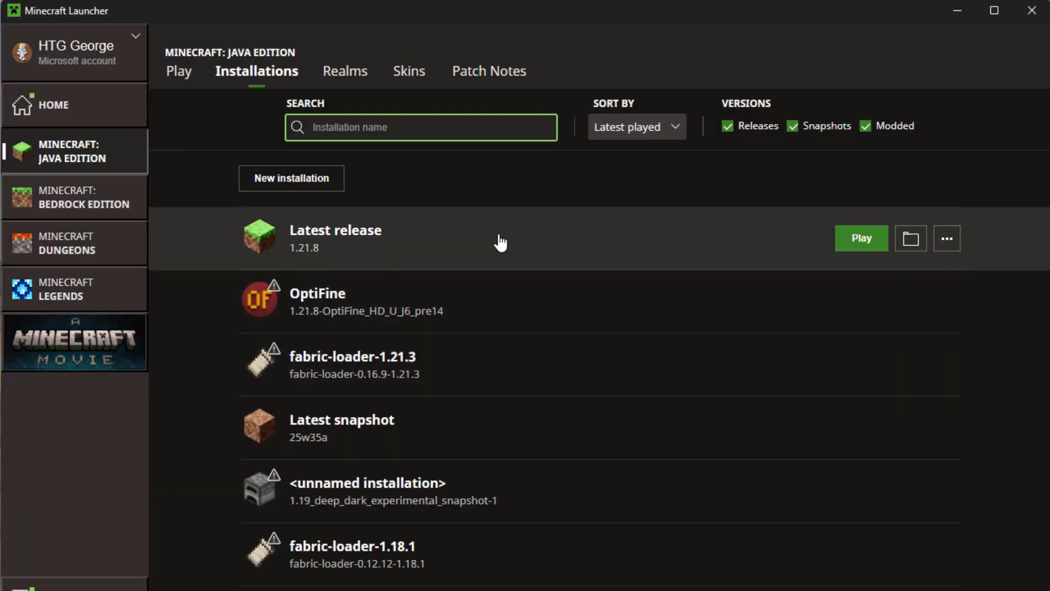
{"action": "left_click", "coordinate": [855, 240]}
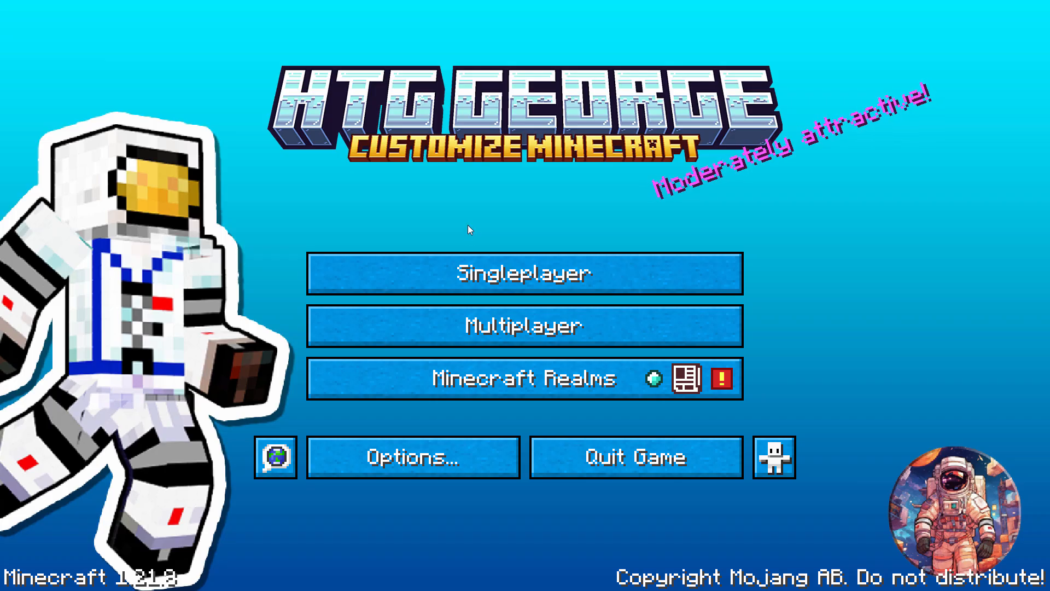
{"action": "left_click", "coordinate": [417, 464]}
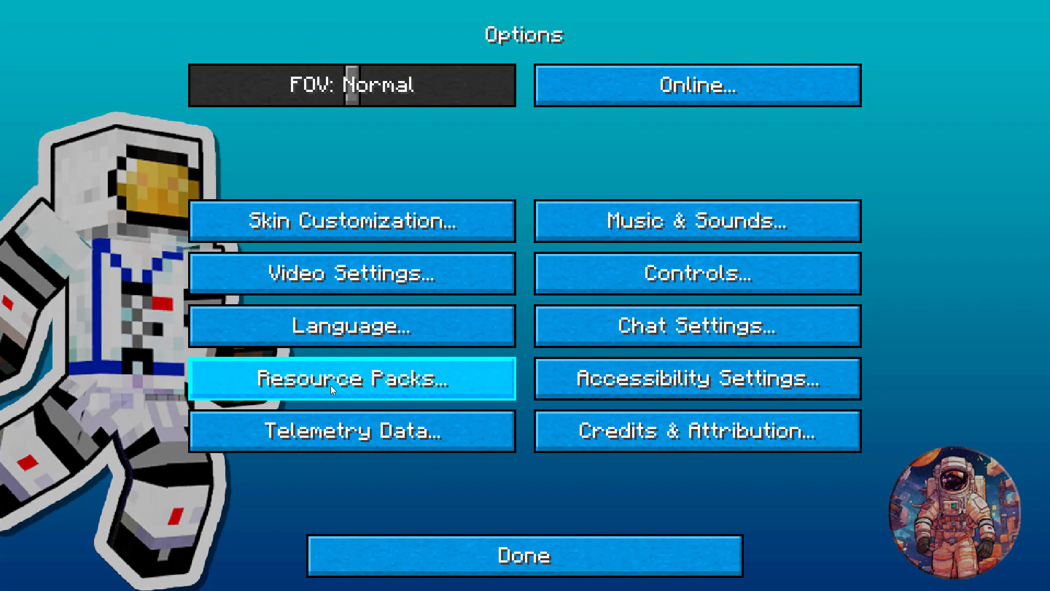
{"action": "left_click", "coordinate": [368, 386]}
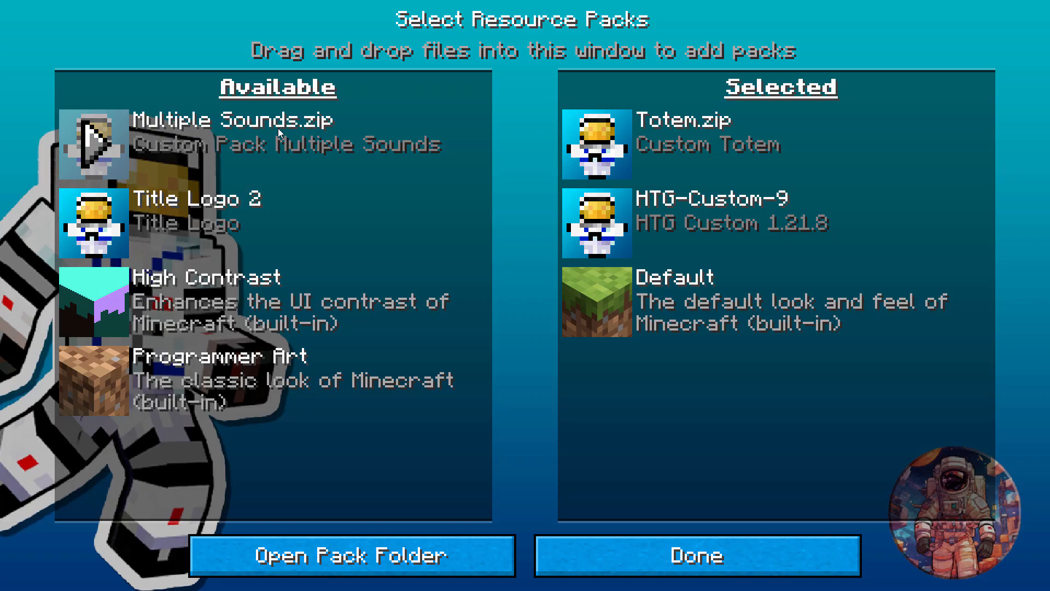
{"action": "left_click", "coordinate": [91, 143]}
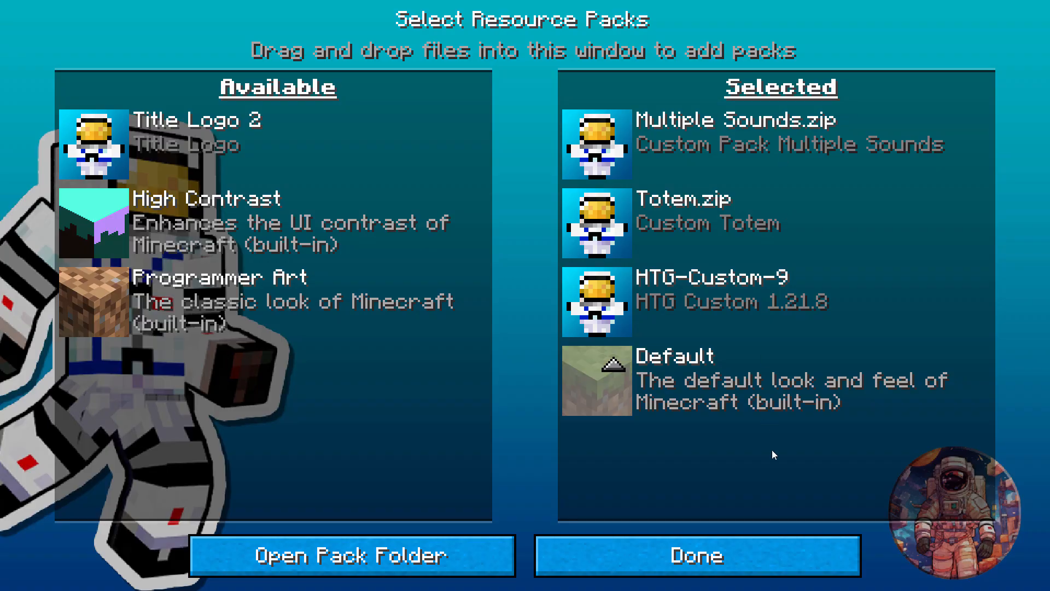
{"action": "left_click", "coordinate": [730, 557]}
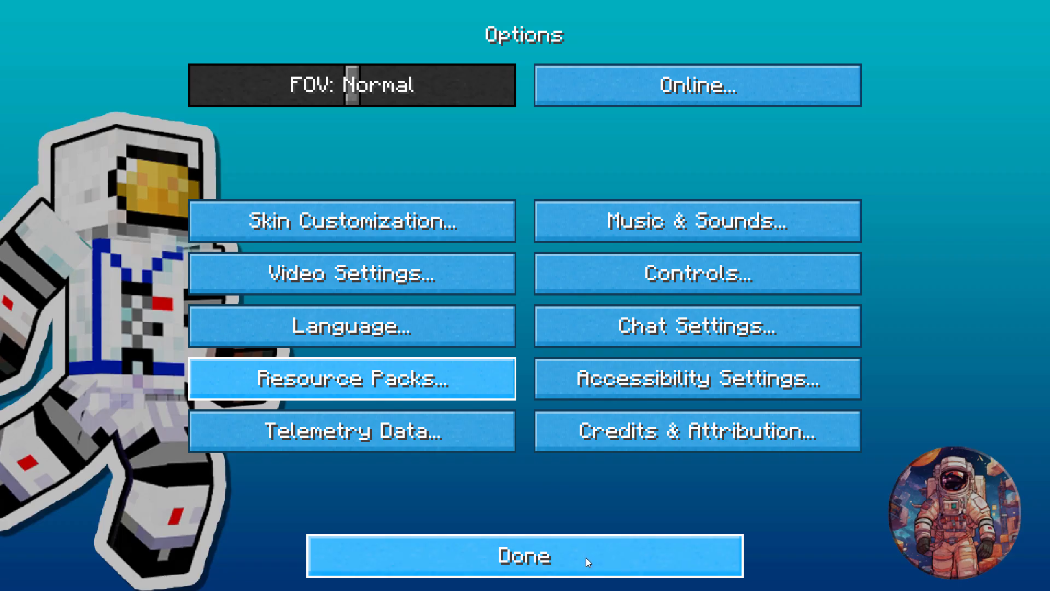
Step: Leave the game options and load Main World in singleplayer
{"action": "left_click", "coordinate": [586, 557]}
{"action": "left_click", "coordinate": [491, 284]}
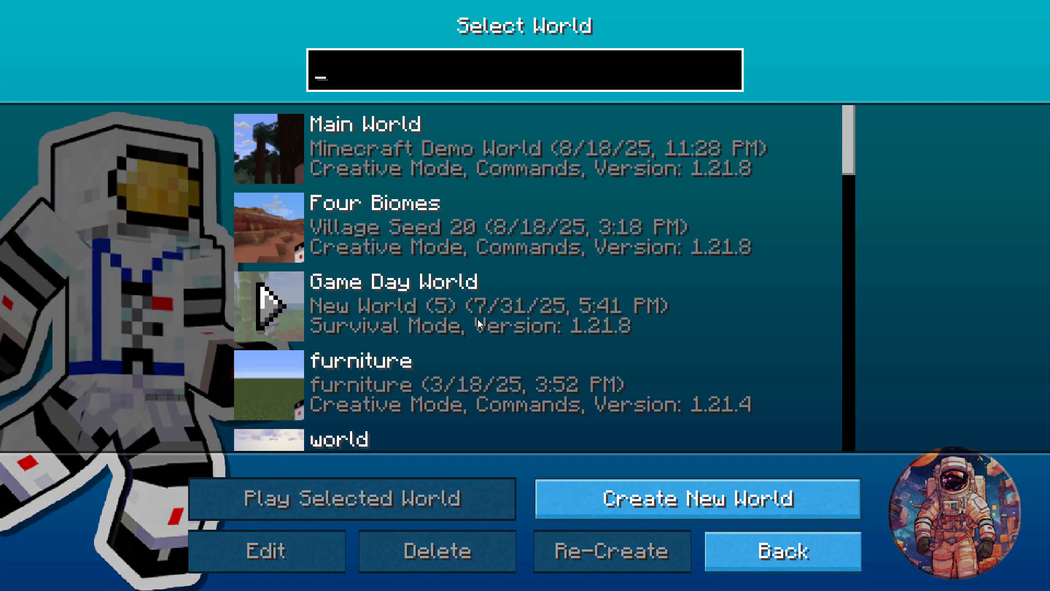
{"action": "double_click", "coordinate": [470, 156]}
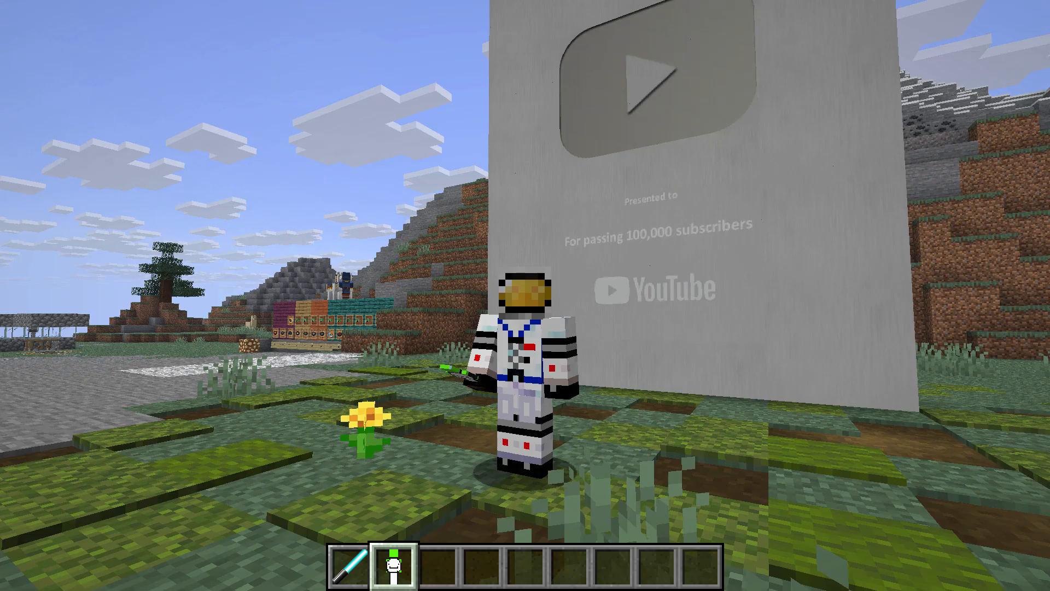